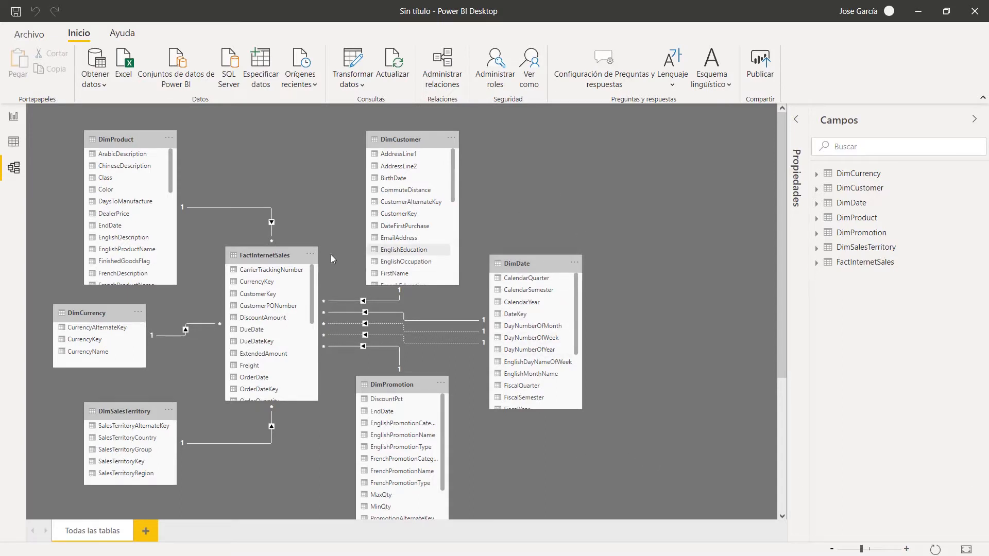
- Reposition the FactInternetSales, DimProduct and DimCurrency tables slightly in the model diagram so their relationship lines stay separate
{"action": "left_click_drag", "start_coordinate": [259, 258], "coordinate": [269, 255]}
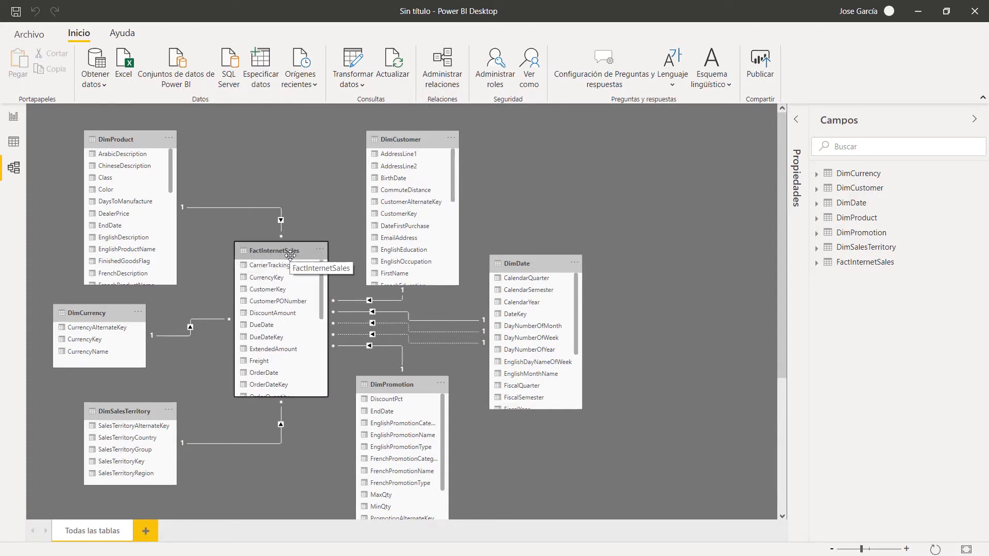
{"action": "left_click_drag", "start_coordinate": [109, 140], "coordinate": [119, 139]}
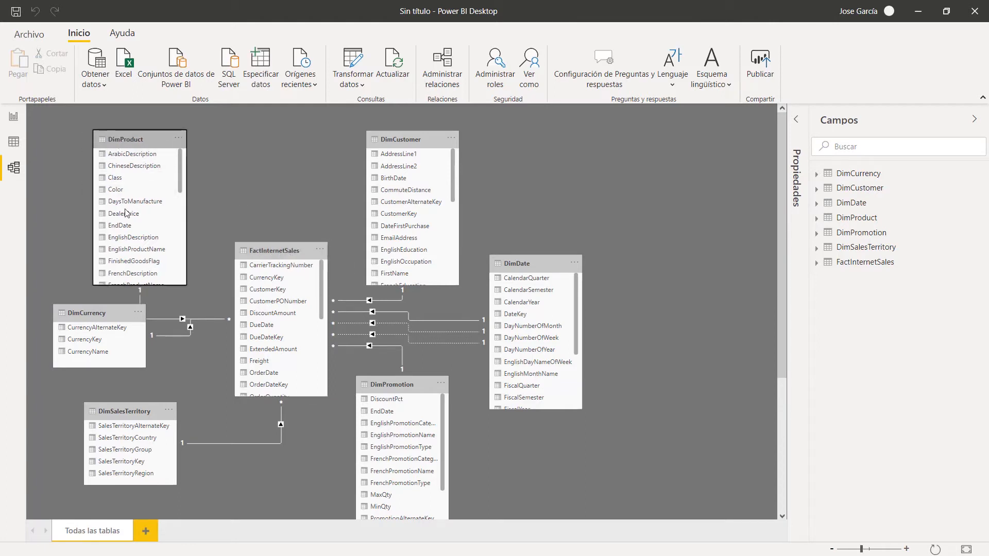
{"action": "left_click", "coordinate": [89, 315]}
{"action": "left_click_drag", "start_coordinate": [89, 317], "coordinate": [90, 323]}
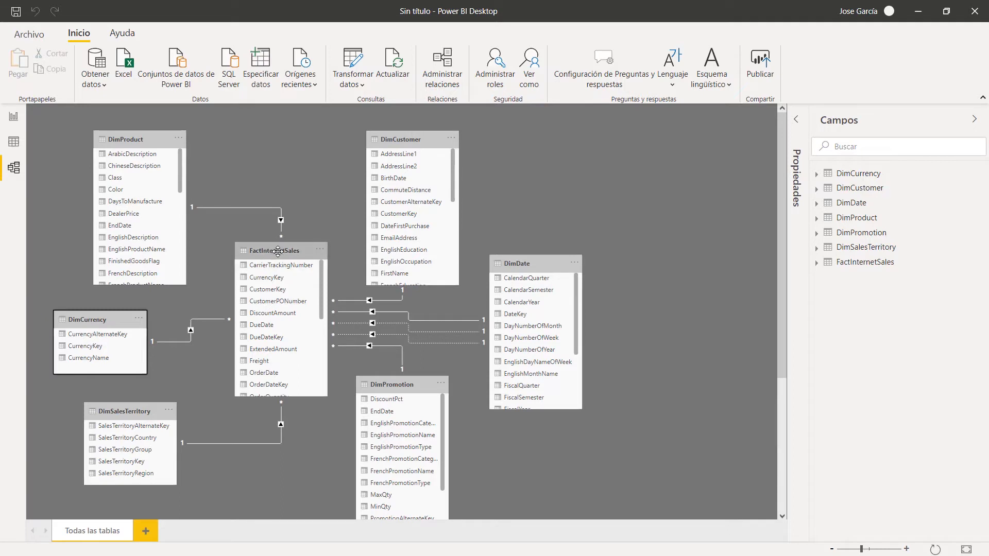
{"action": "left_click", "coordinate": [241, 208]}
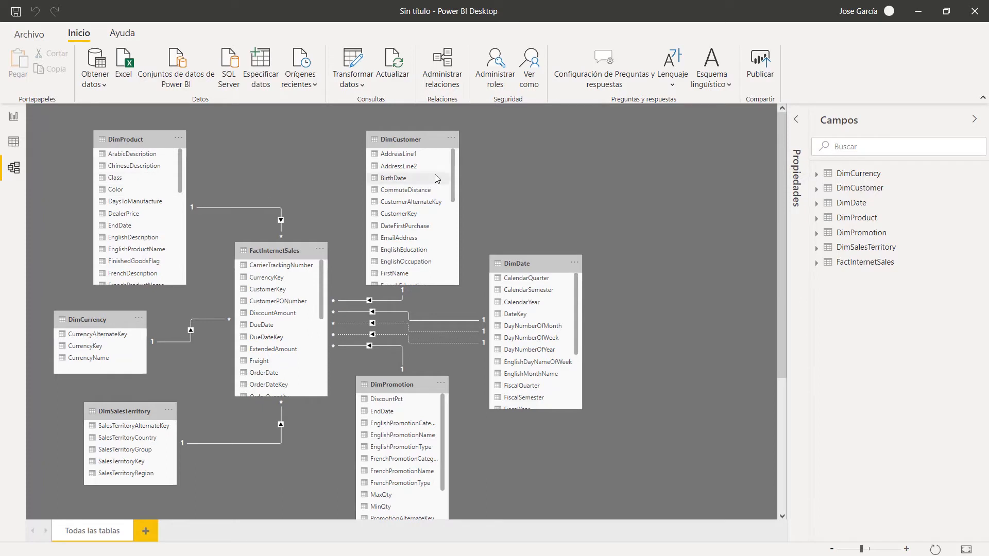
- Examine the FactInternetSales fields, including CarrierTrackingNumber, CurrencyKey and CustomerKey, and the DimPromotion fields related to them through PromotionKey
{"action": "left_click", "coordinate": [280, 266]}
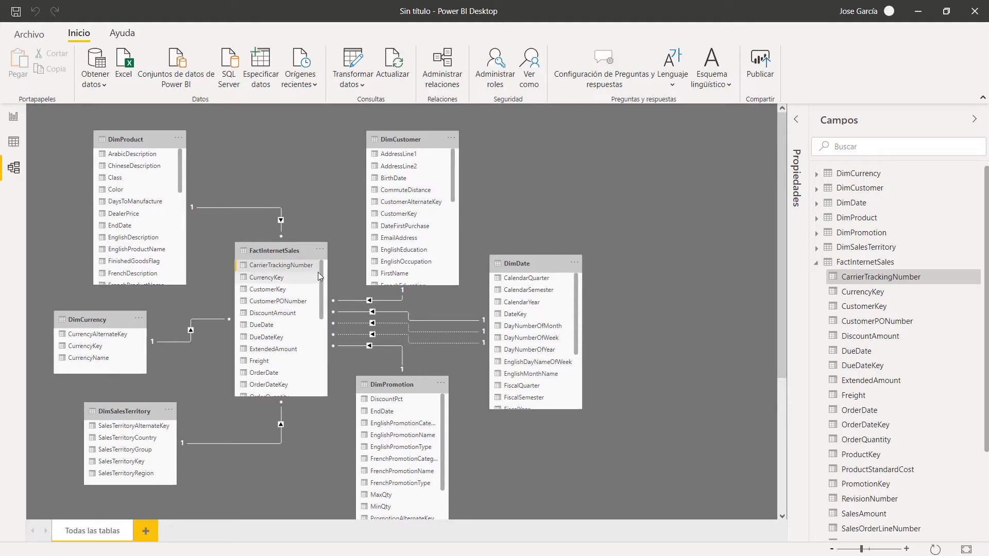
{"action": "left_click", "coordinate": [284, 281]}
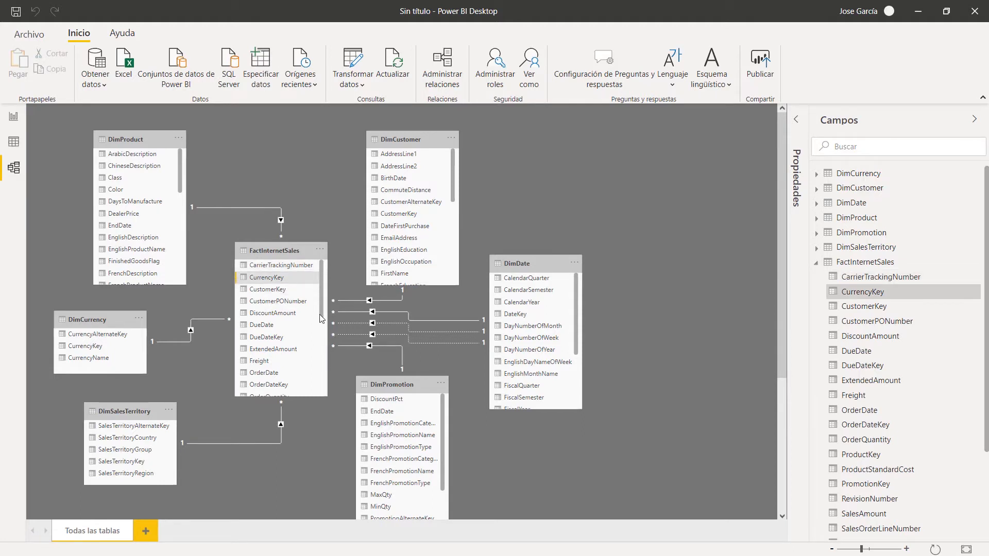
{"action": "scroll", "coordinate": [321, 330], "scroll_direction": "down", "scroll_amount": 5}
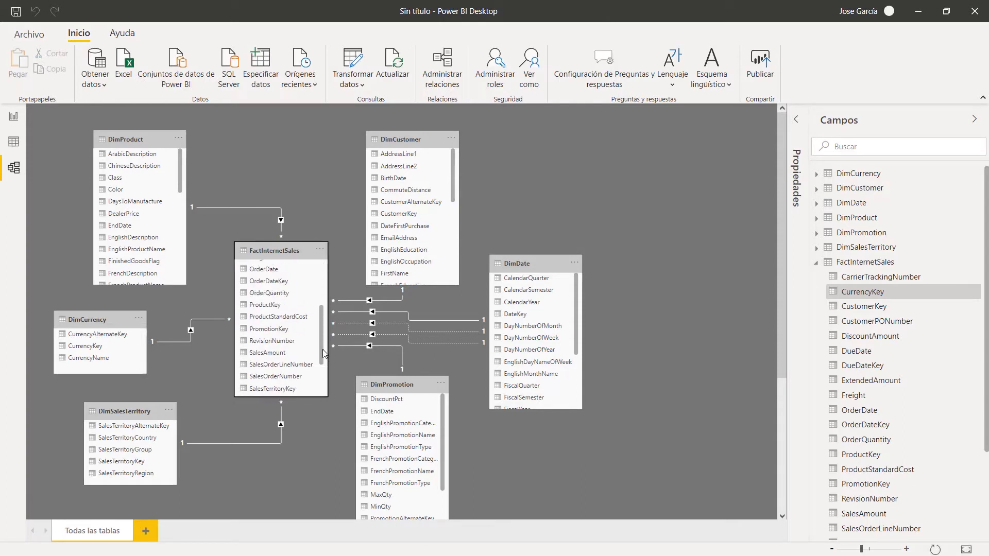
{"action": "scroll", "coordinate": [323, 353], "scroll_direction": "up", "scroll_amount": 5}
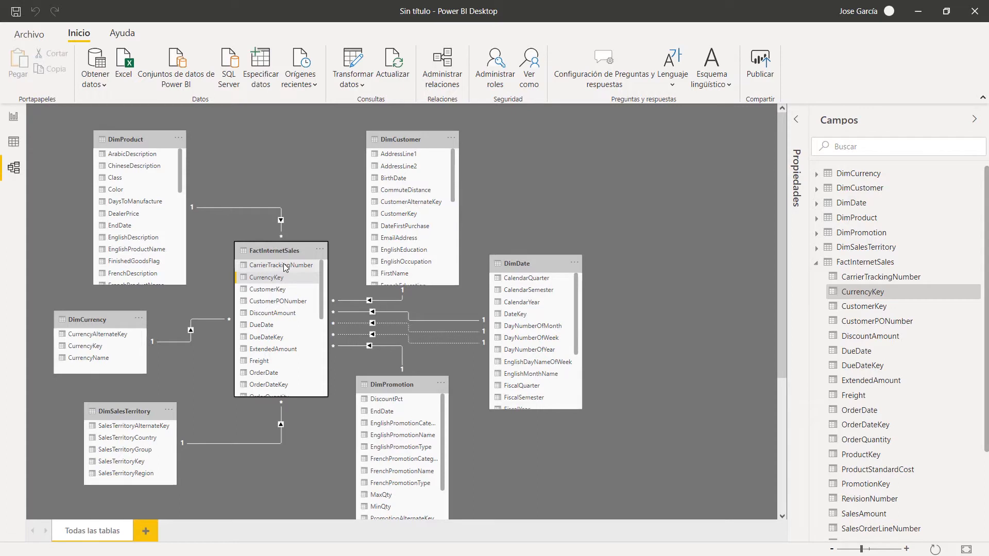
{"action": "left_click", "coordinate": [289, 291]}
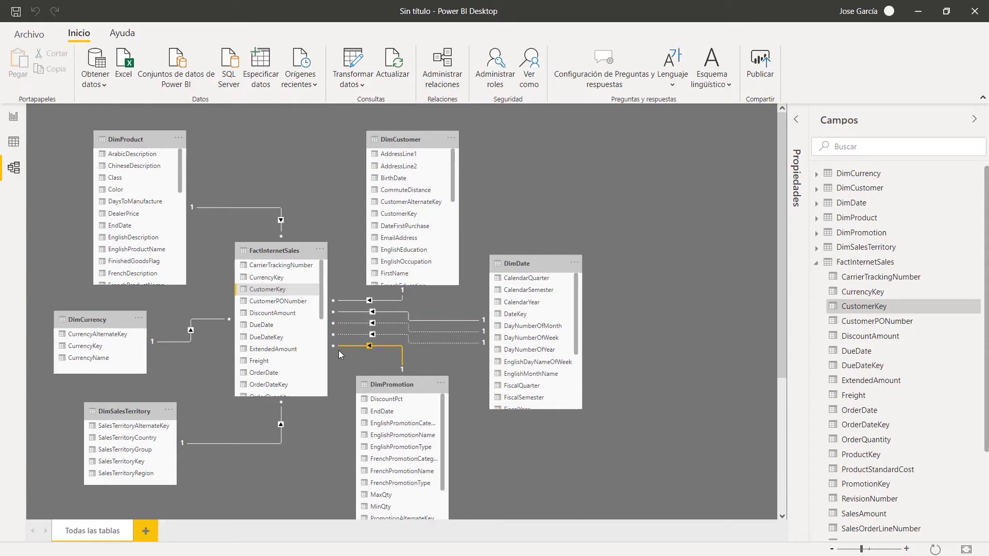
{"action": "scroll", "coordinate": [289, 340], "scroll_direction": "down", "scroll_amount": 5}
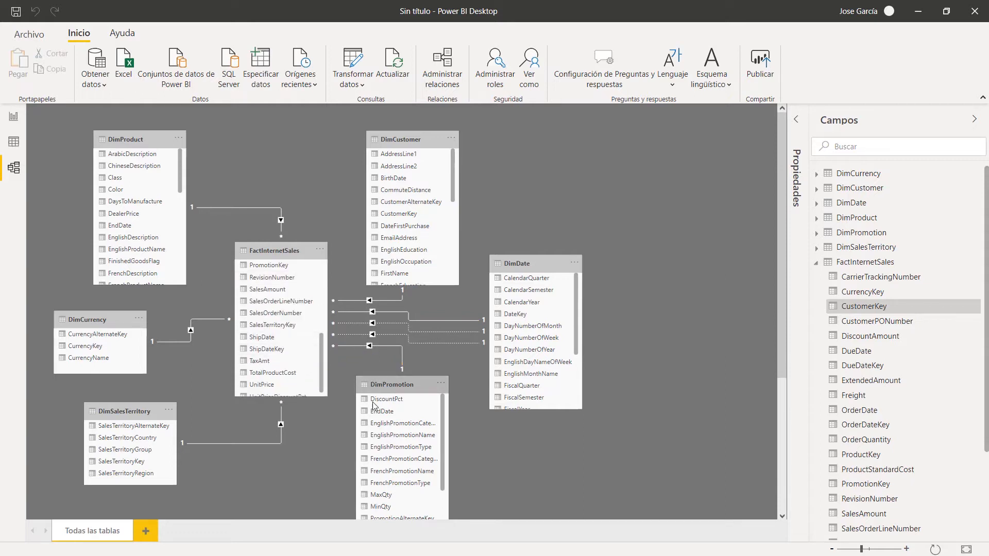
{"action": "scroll", "coordinate": [392, 424], "scroll_direction": "down", "scroll_amount": 2}
{"action": "scroll", "coordinate": [392, 423], "scroll_direction": "up", "scroll_amount": 3}
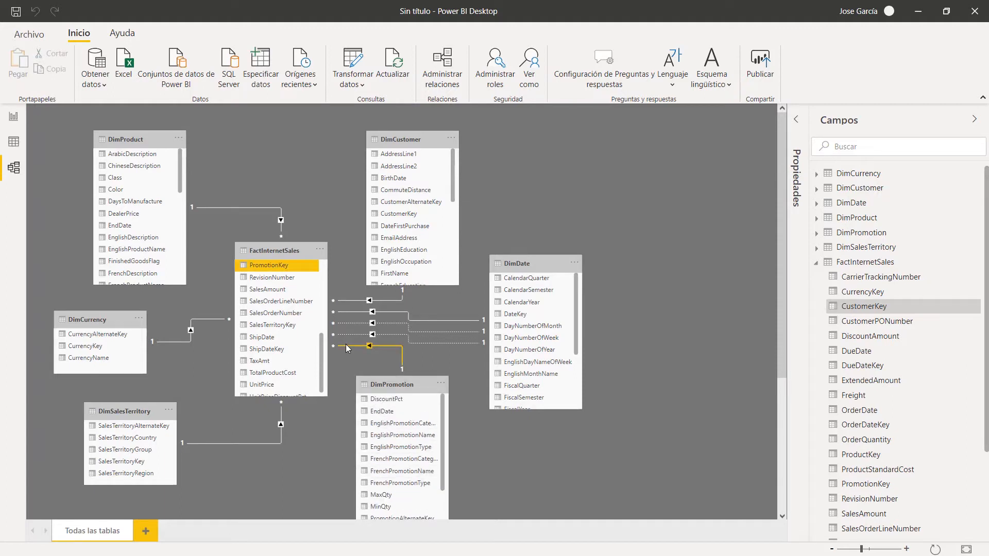
{"action": "scroll", "coordinate": [426, 444], "scroll_direction": "down", "scroll_amount": 2}
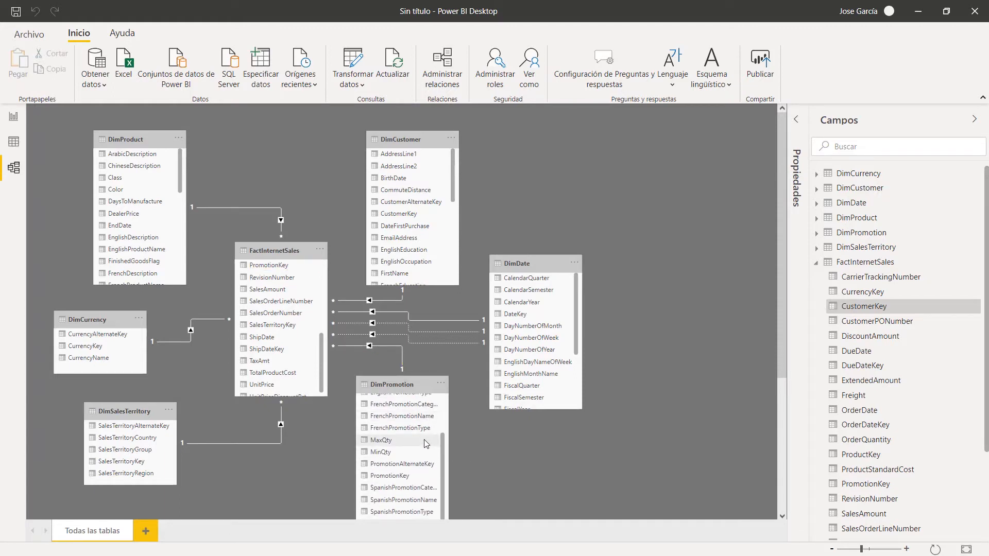
{"action": "scroll", "coordinate": [427, 444], "scroll_direction": "up", "scroll_amount": 2}
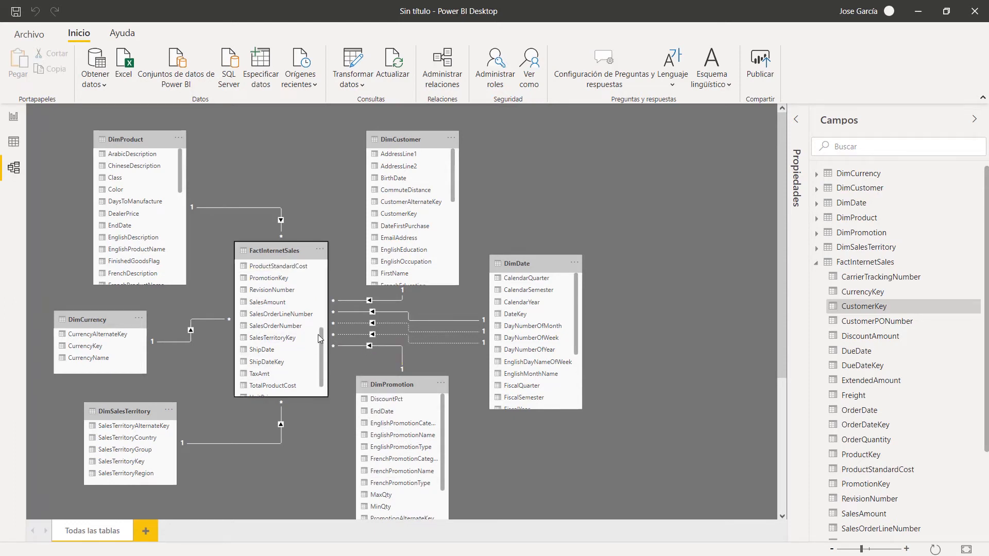
{"action": "scroll", "coordinate": [318, 335], "scroll_direction": "up", "scroll_amount": 5}
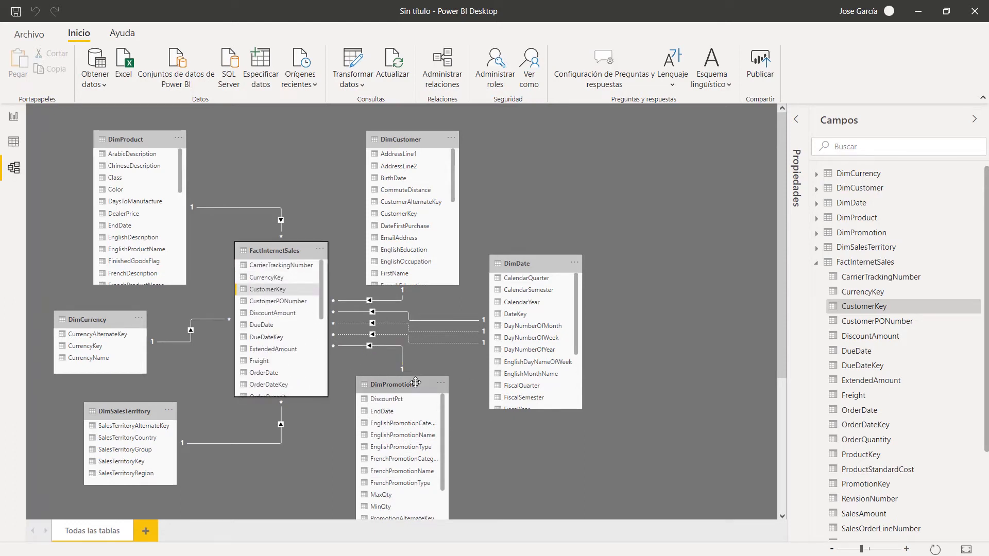
- Move DimPromotion slightly up, then enlarge DimDate to fit its whole field list and shift it away from the other tables
{"action": "left_click_drag", "start_coordinate": [417, 374], "coordinate": [419, 363]}
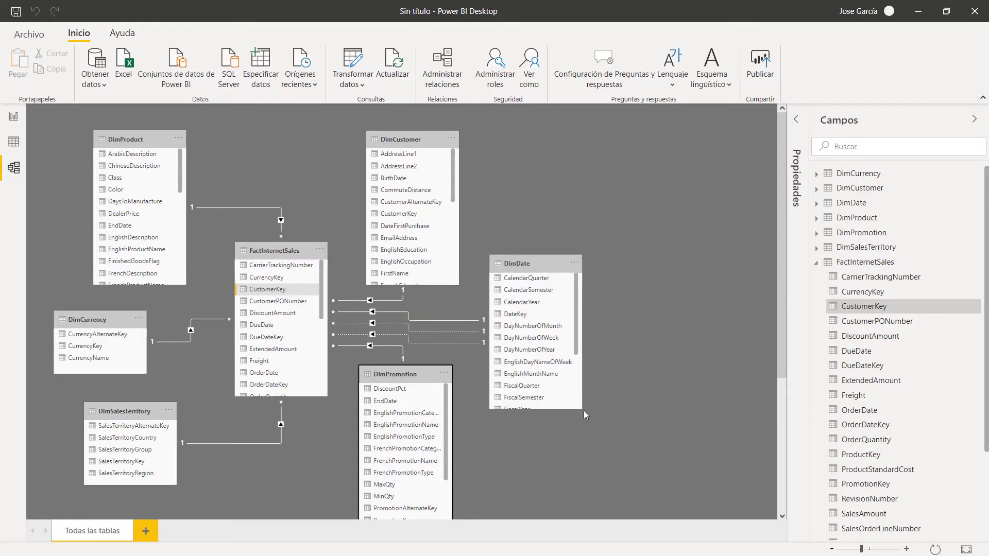
{"action": "left_click_drag", "start_coordinate": [582, 410], "coordinate": [597, 506]}
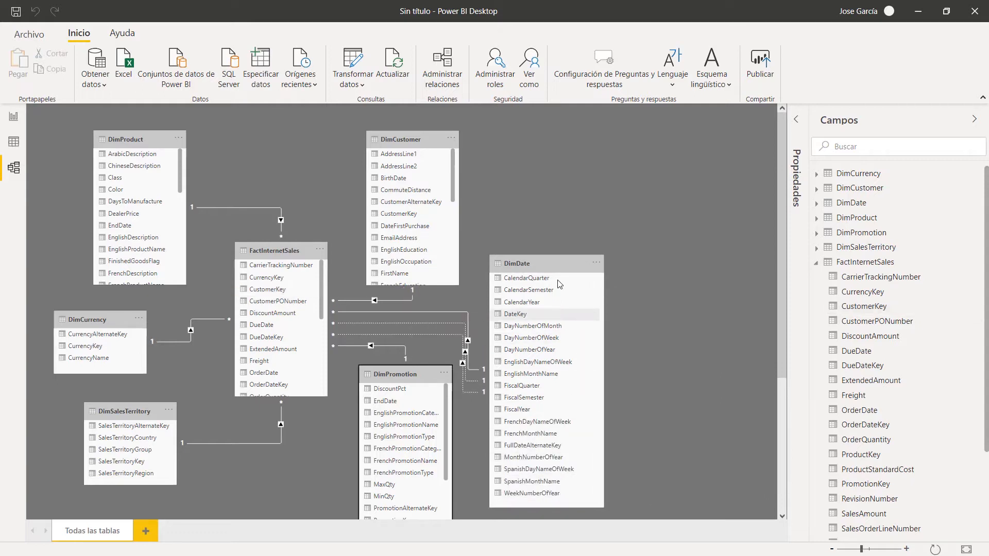
{"action": "left_click_drag", "start_coordinate": [544, 269], "coordinate": [565, 261]}
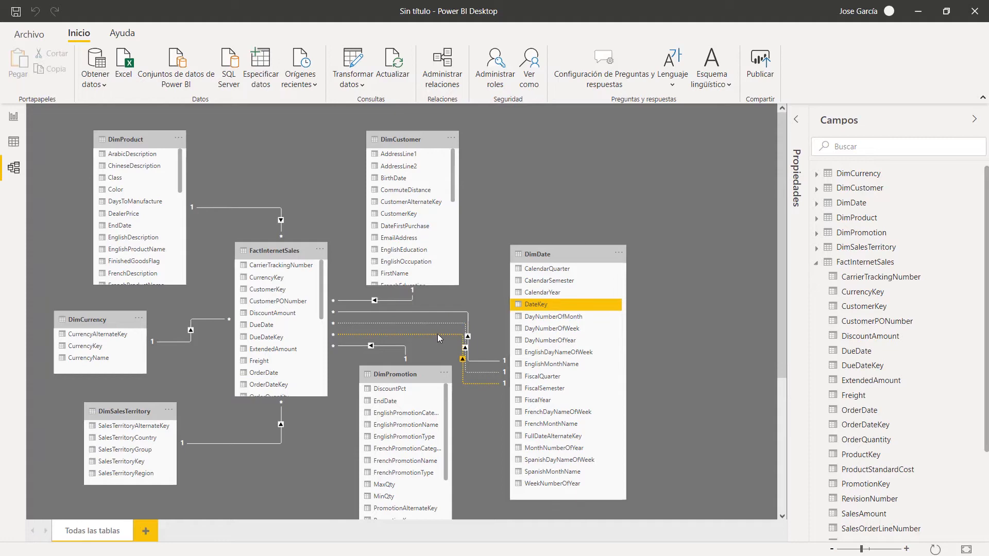
- Review the settings of the FactInternetSales relationships on ShipDateKey and DueDateKey to DimDate and on CustomerKey to DimCustomer, without changing them
{"action": "double_click", "coordinate": [437, 334]}
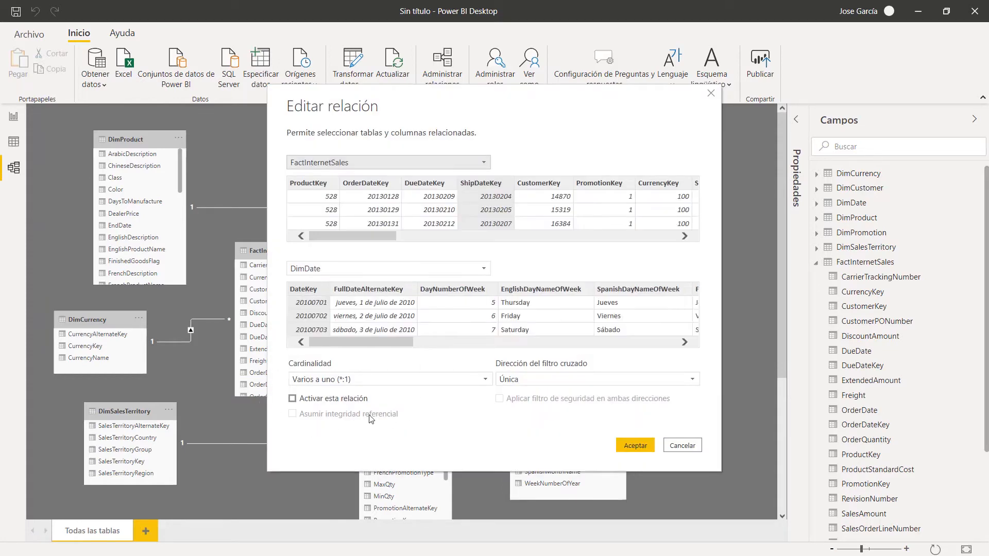
{"action": "left_click", "coordinate": [681, 447]}
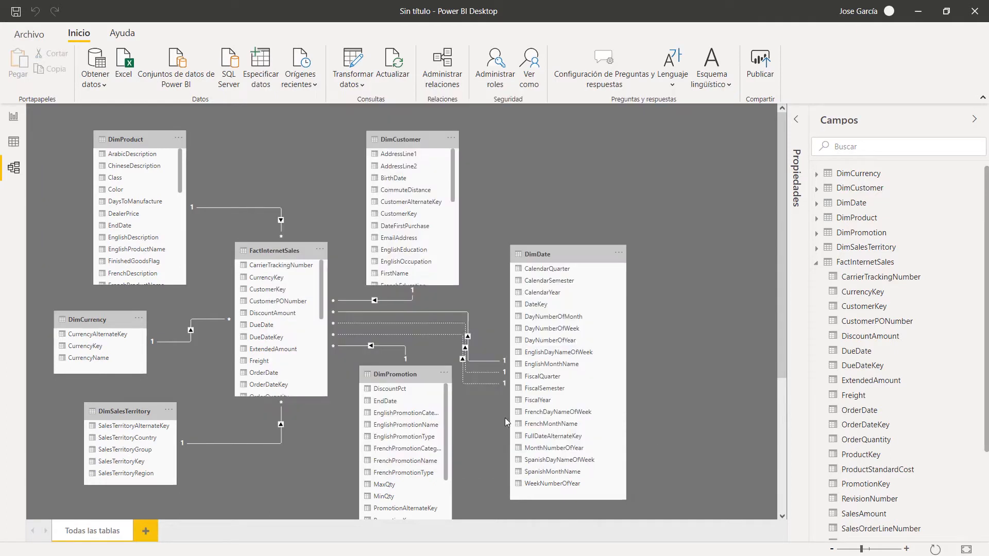
{"action": "left_click", "coordinate": [408, 312]}
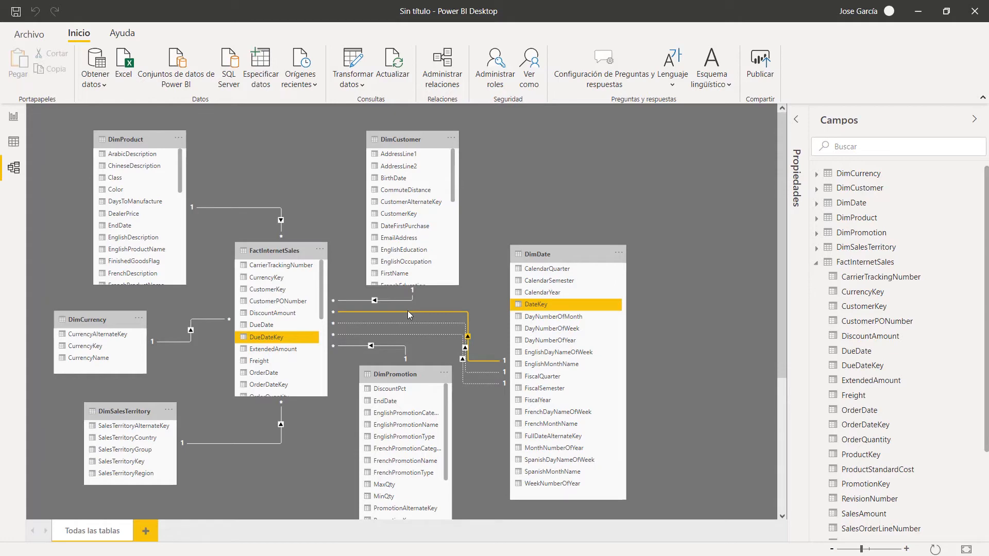
{"action": "double_click", "coordinate": [407, 311]}
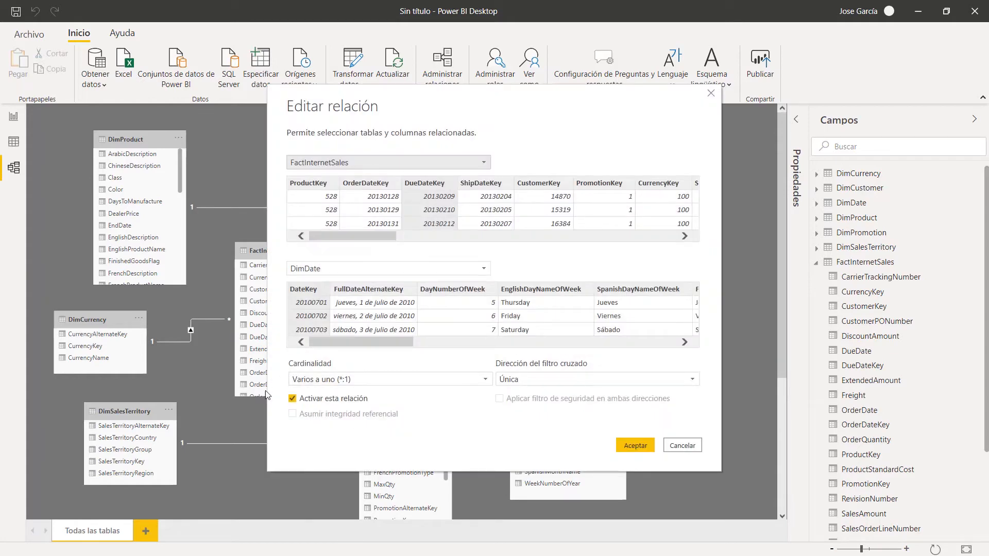
{"action": "left_click", "coordinate": [682, 447]}
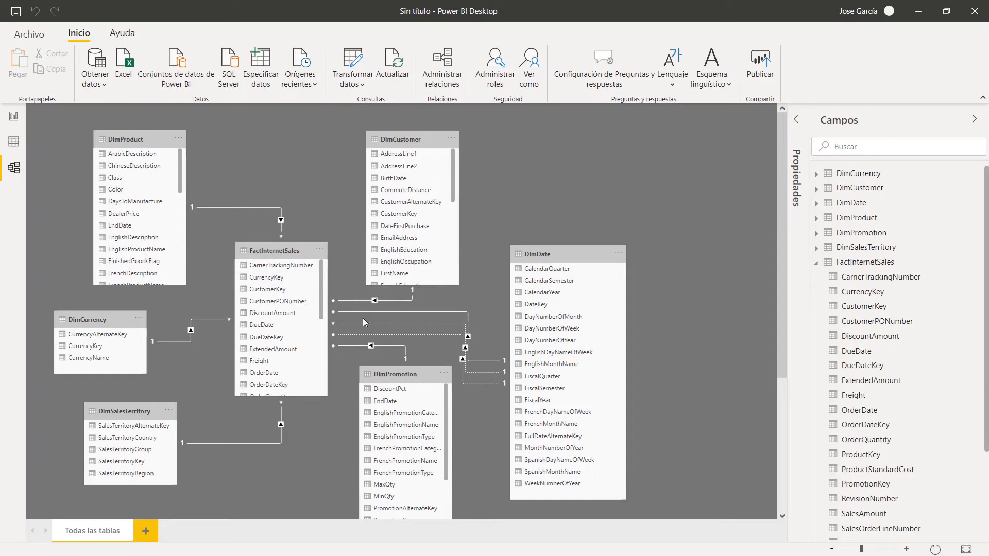
{"action": "double_click", "coordinate": [397, 301]}
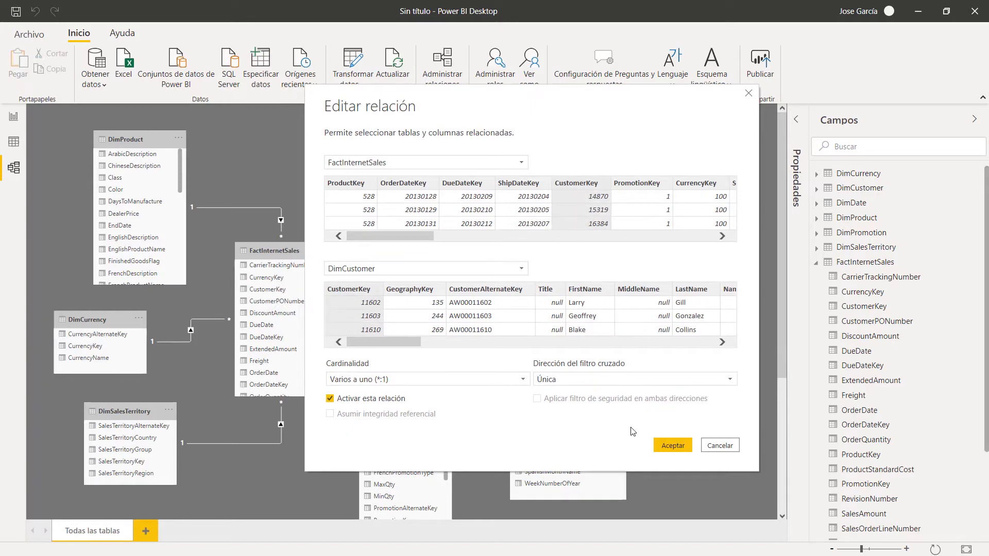
{"action": "left_click", "coordinate": [728, 449]}
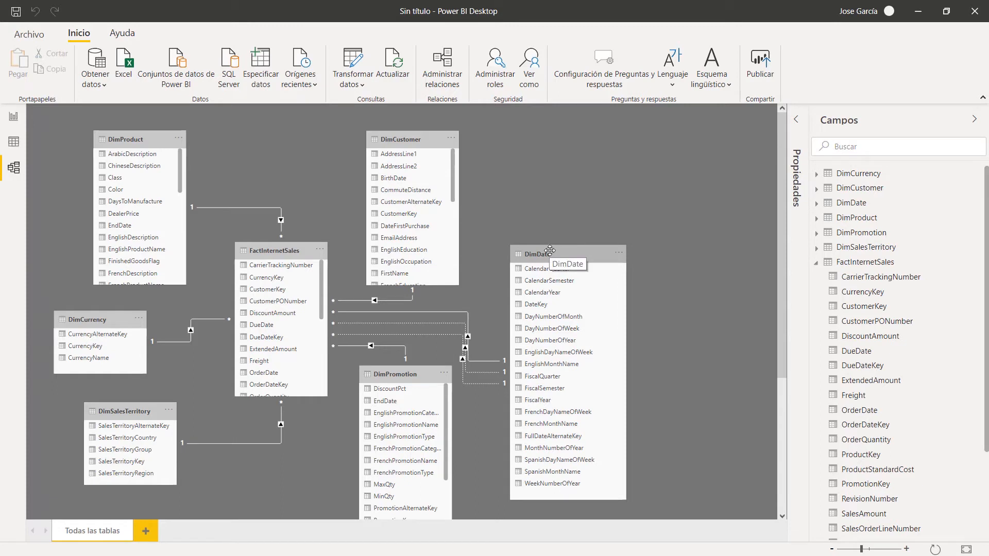
- Move the DimProduct table horizontally so it sits above and between DimCurrency and FactInternetSales
{"action": "left_click_drag", "start_coordinate": [126, 140], "coordinate": [163, 139]}
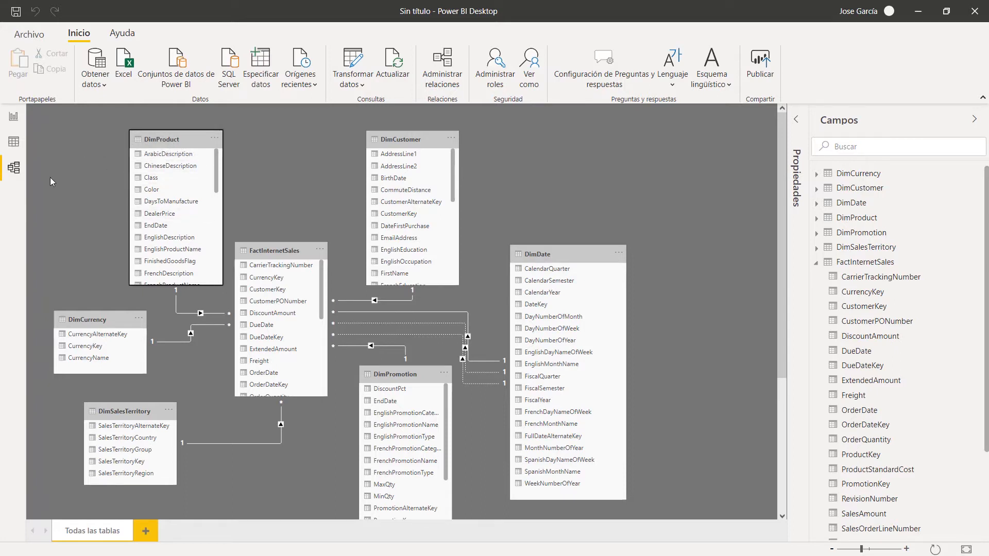
{"action": "left_click_drag", "start_coordinate": [162, 139], "coordinate": [143, 140]}
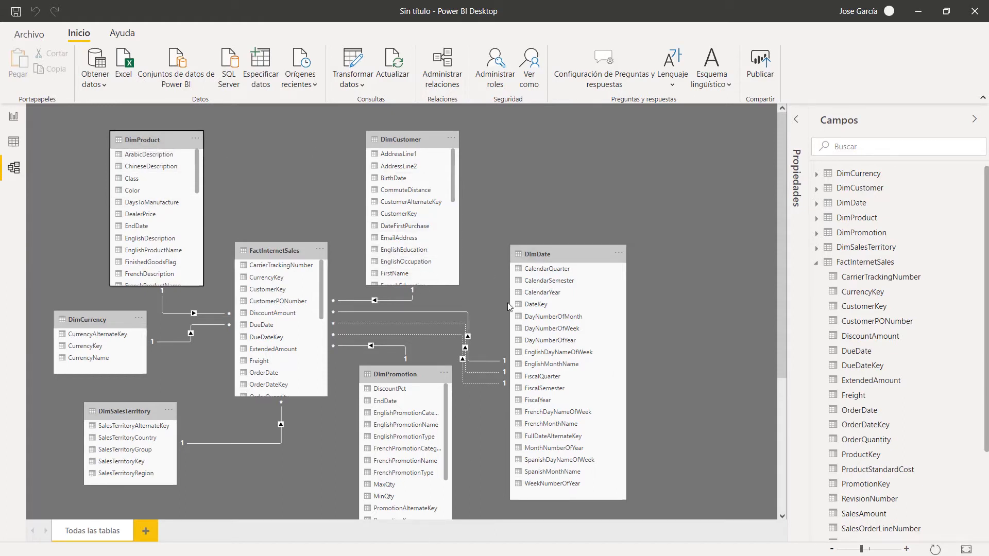
- Switch to the Demo1-RelacionDW model and spread FactInternetSales, DimProduct and DimProductSubcategory out into a descending chain
{"action": "key", "text": "alt+Tab"}
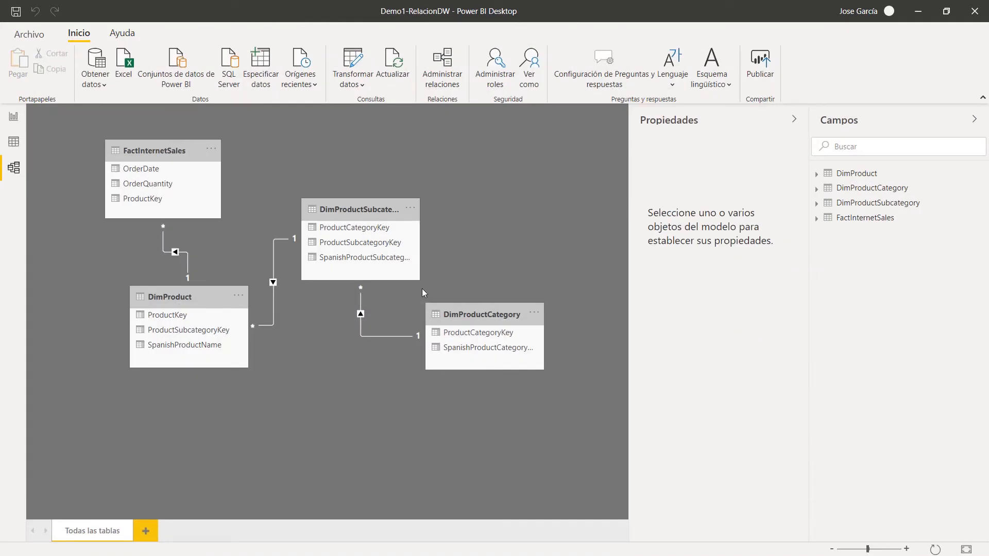
{"action": "left_click_drag", "start_coordinate": [142, 156], "coordinate": [104, 167]}
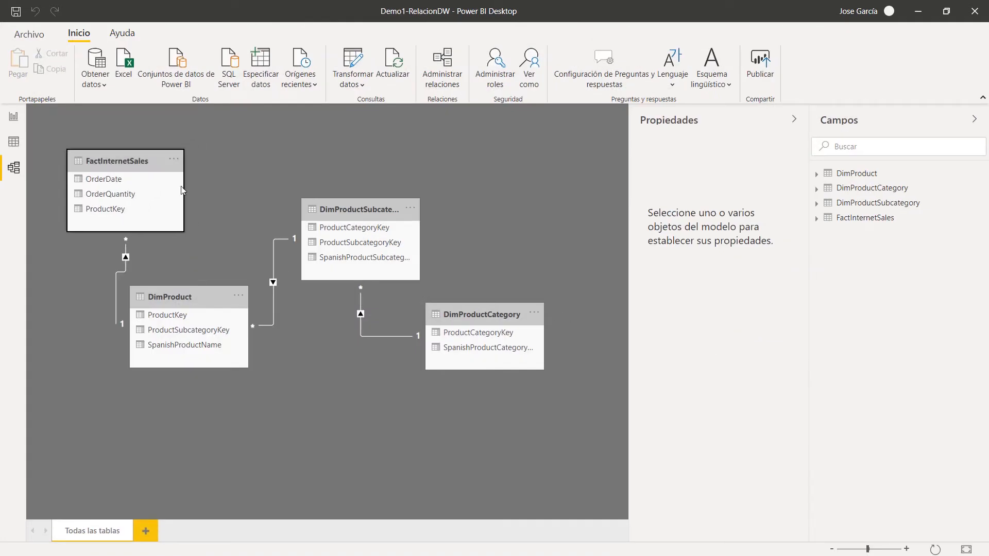
{"action": "left_click_drag", "start_coordinate": [191, 298], "coordinate": [210, 292]}
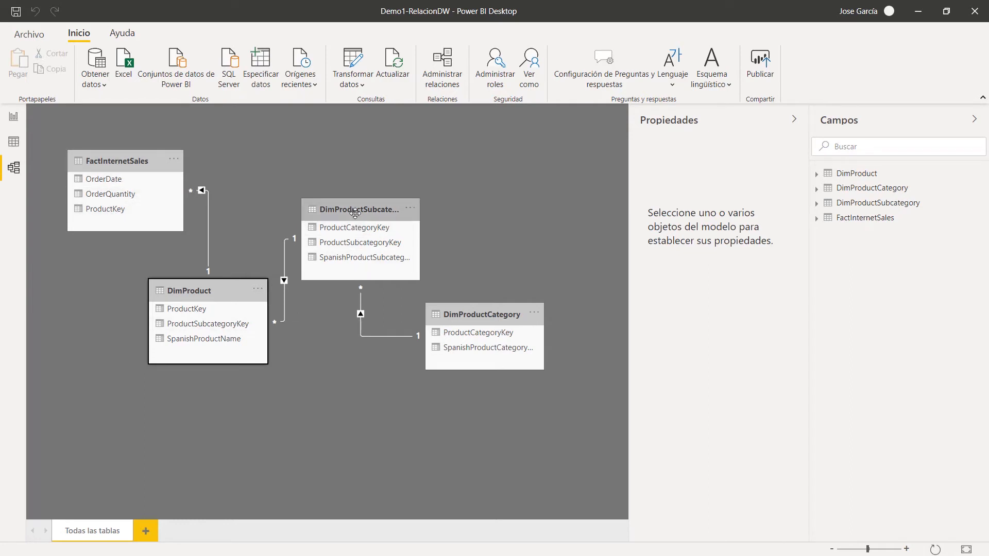
{"action": "left_click_drag", "start_coordinate": [356, 212], "coordinate": [417, 208]}
{"action": "left_click_drag", "start_coordinate": [216, 292], "coordinate": [261, 246]}
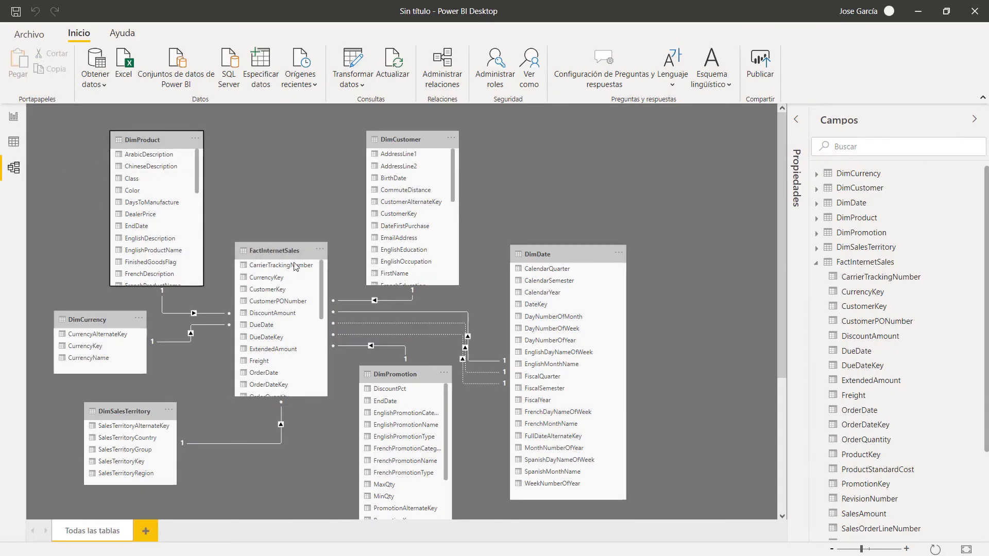
- Return to the Demo1-RelacionDW model and place DimProductCategory just below DimProductSubcategory in the diagram
{"action": "key", "text": "alt+Tab"}
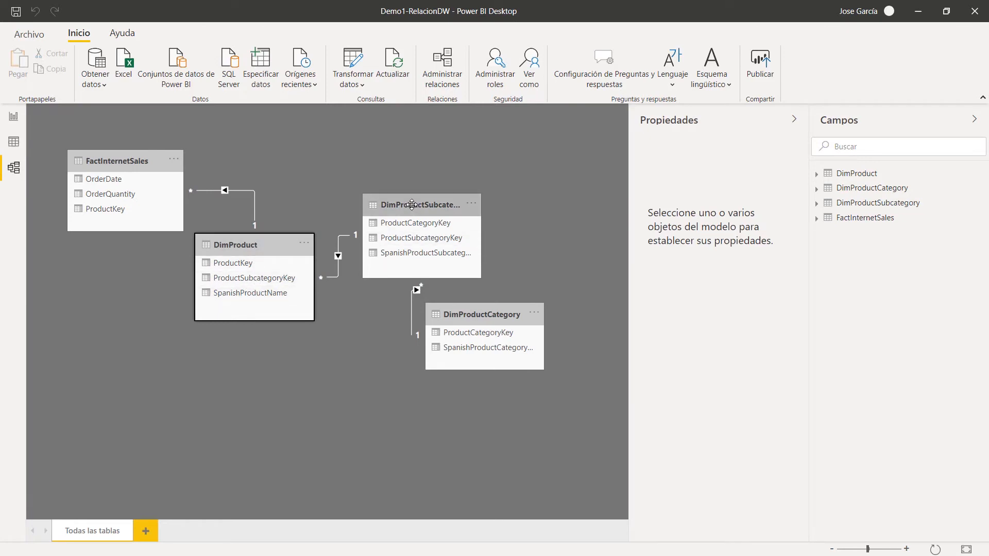
{"action": "left_click_drag", "start_coordinate": [412, 205], "coordinate": [419, 209]}
{"action": "left_click_drag", "start_coordinate": [483, 325], "coordinate": [460, 347]}
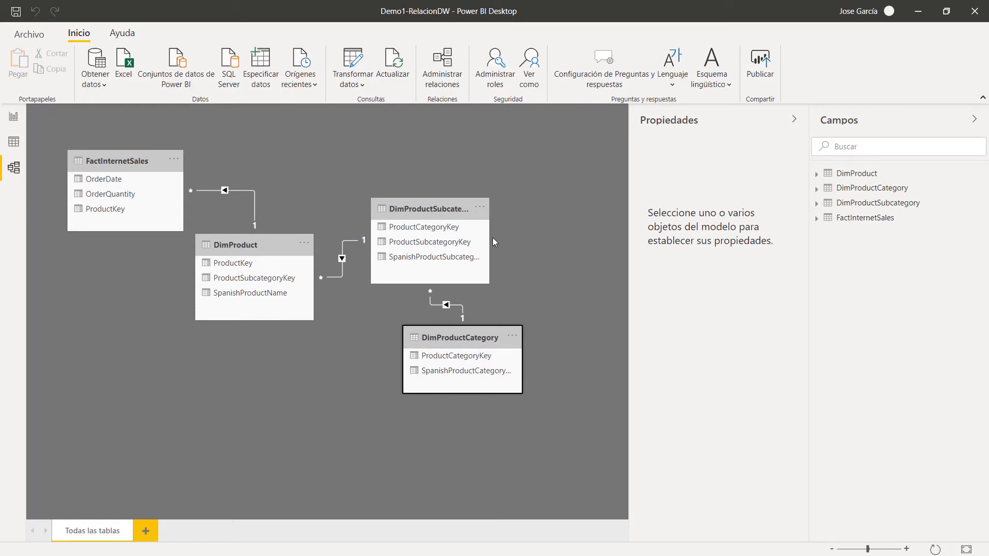
- Widen DimProductSubcategory and DimProductCategory so their table names fit, and move DimProduct closer to DimProductSubcategory
{"action": "mouse_move", "coordinate": [493, 237]}
{"action": "left_mouse_down"}
{"action": "mouse_move", "coordinate": [536, 238]}
{"action": "mouse_move", "coordinate": [512, 238]}
{"action": "left_mouse_up"}
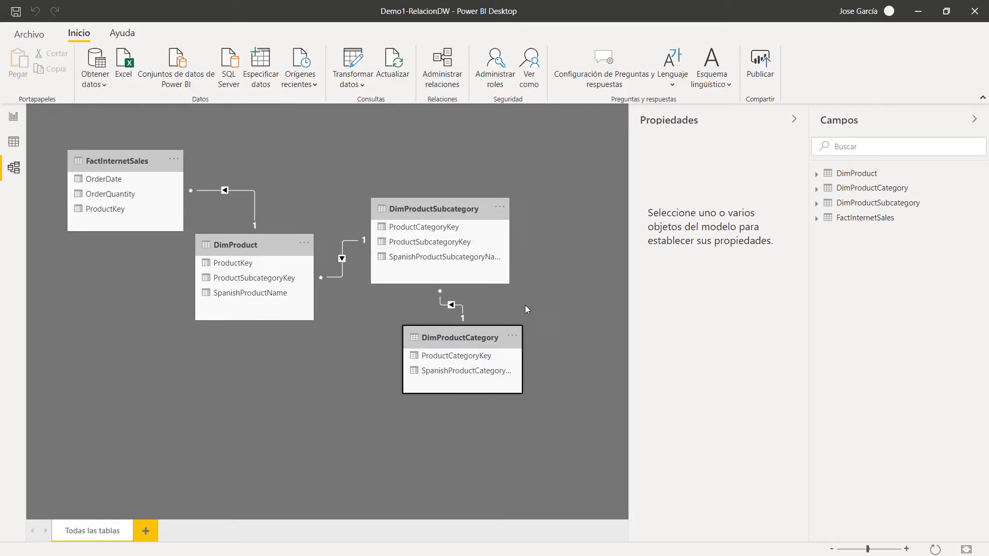
{"action": "left_click_drag", "start_coordinate": [523, 351], "coordinate": [556, 351]}
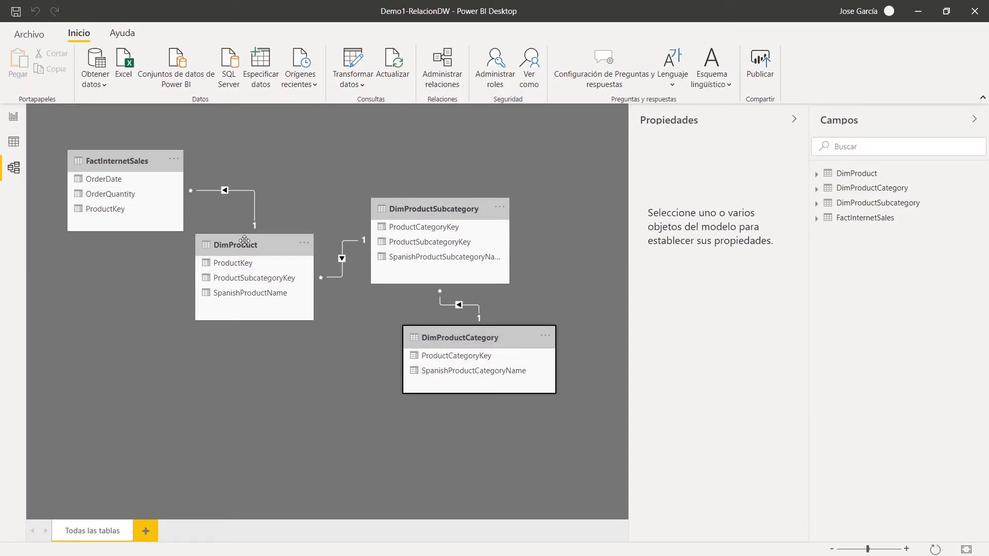
{"action": "left_click_drag", "start_coordinate": [241, 242], "coordinate": [263, 240]}
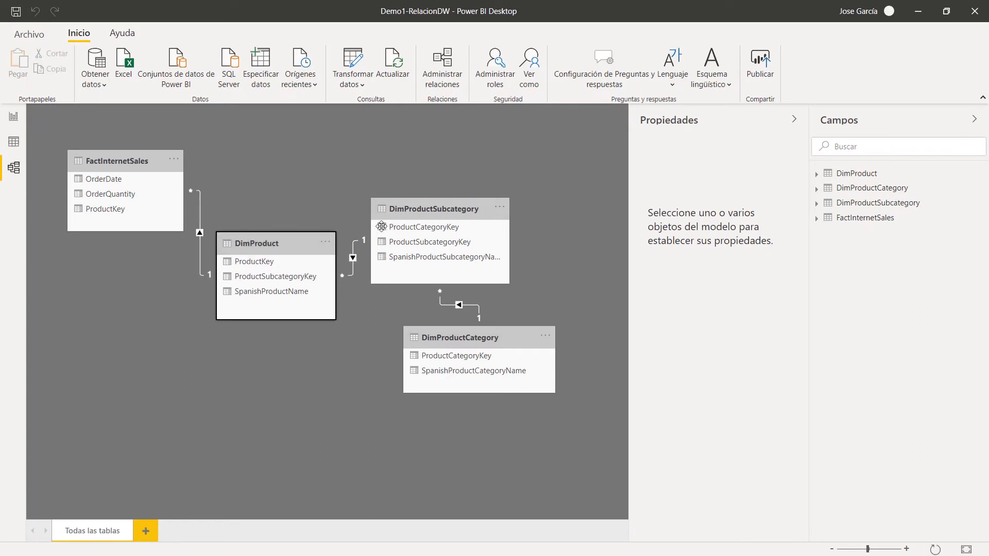
- Move the DimProductCategory table slightly further down, below DimProductSubcategory in the diagram
{"action": "mouse_move", "coordinate": [453, 345]}
{"action": "left_mouse_down"}
{"action": "mouse_move", "coordinate": [466, 351]}
{"action": "mouse_move", "coordinate": [452, 356]}
{"action": "left_mouse_up"}
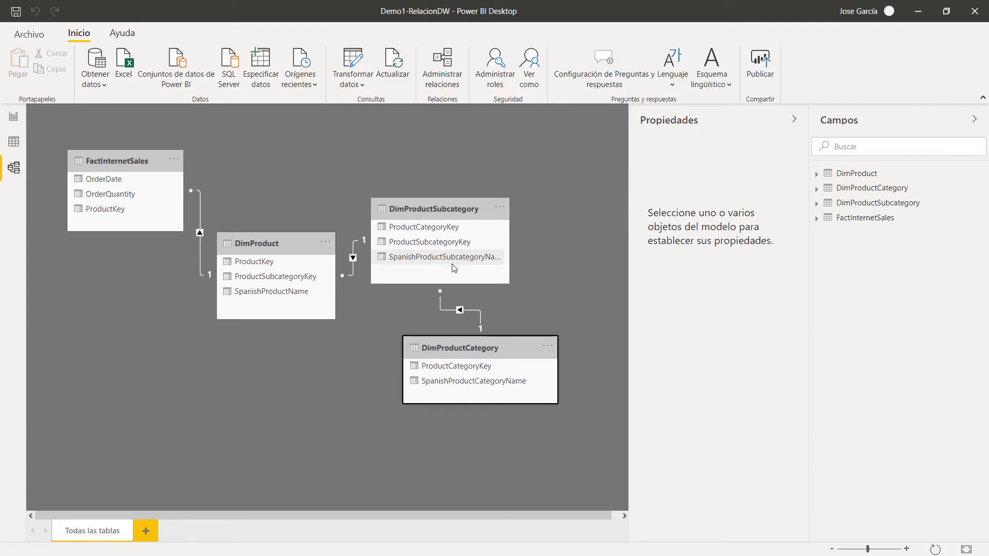
- In a new untitled report, connect to a SQL Server database on localhost using Import mode
{"action": "left_click", "coordinate": [775, 454]}
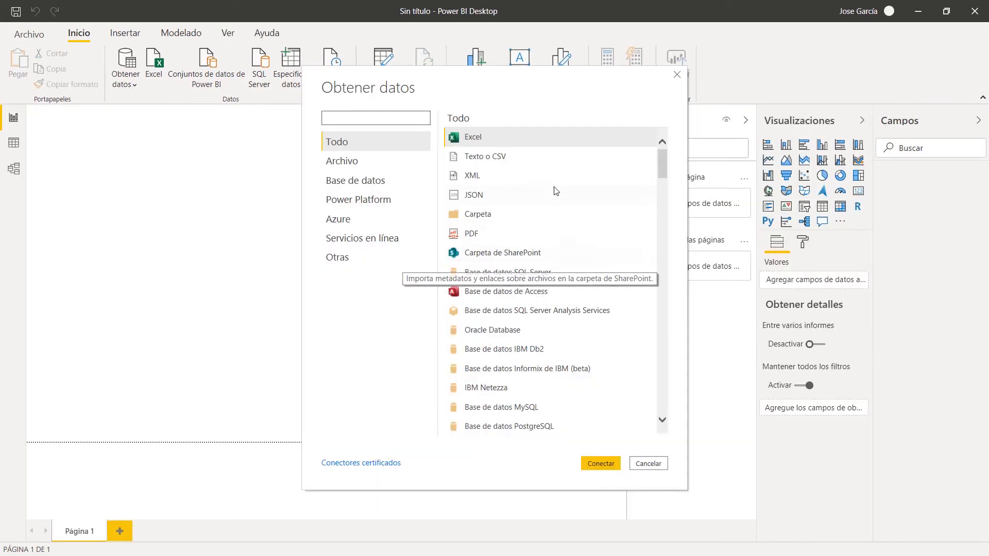
{"action": "left_click", "coordinate": [369, 190]}
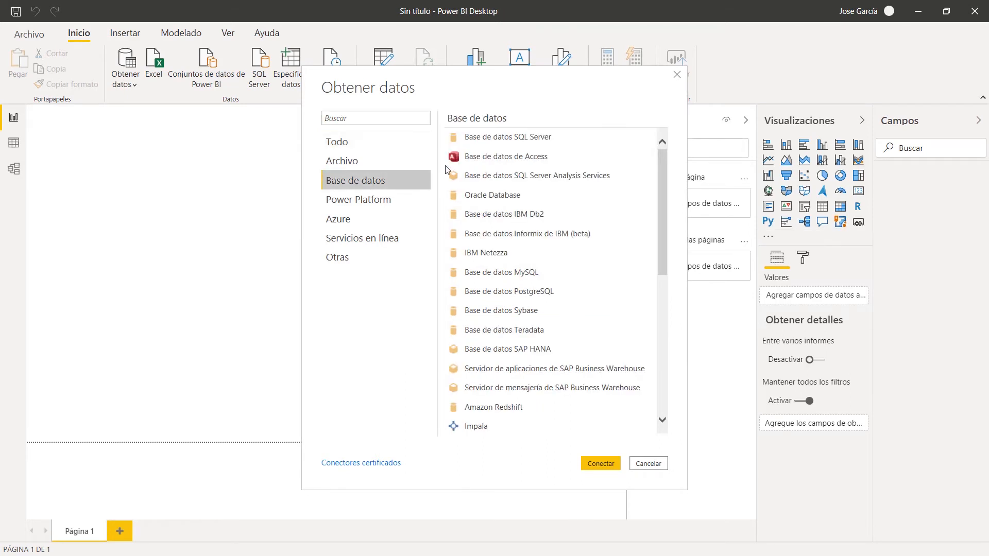
{"action": "double_click", "coordinate": [487, 138]}
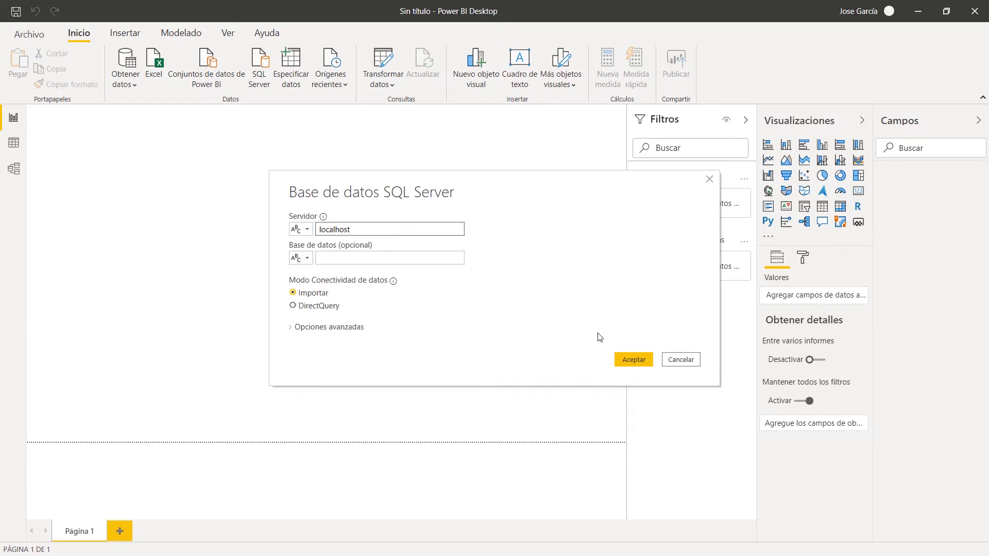
{"action": "left_click", "coordinate": [637, 359]}
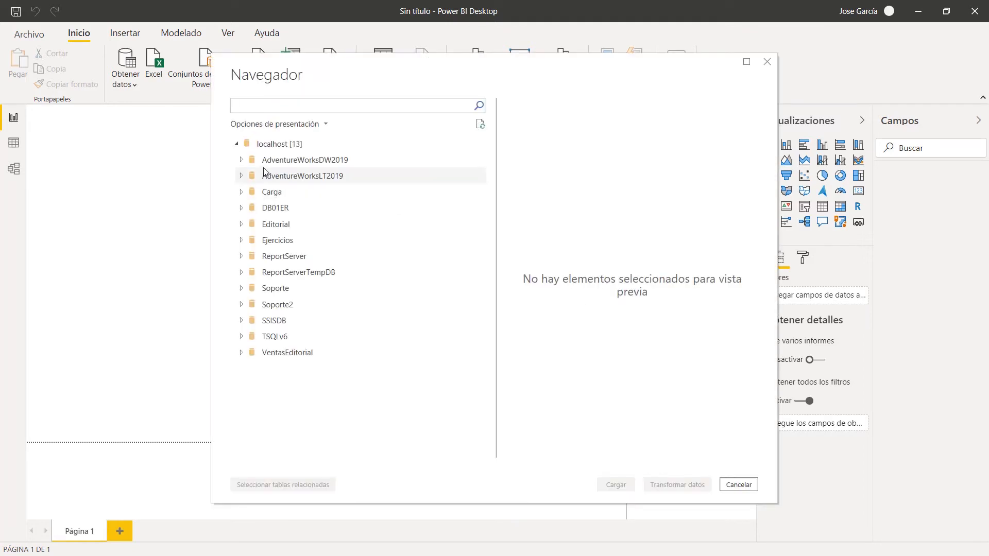
- Select the FactInternetSales table from AdventureWorksDW2019 and open it for transformation in the Power Query Editor
{"action": "left_click", "coordinate": [242, 162]}
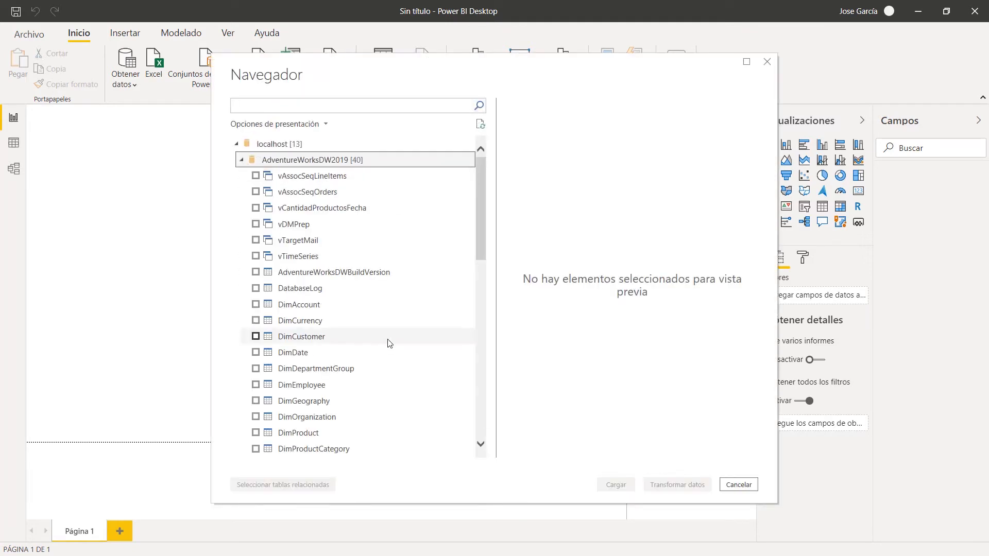
{"action": "scroll", "coordinate": [383, 342], "scroll_direction": "down", "scroll_amount": 4}
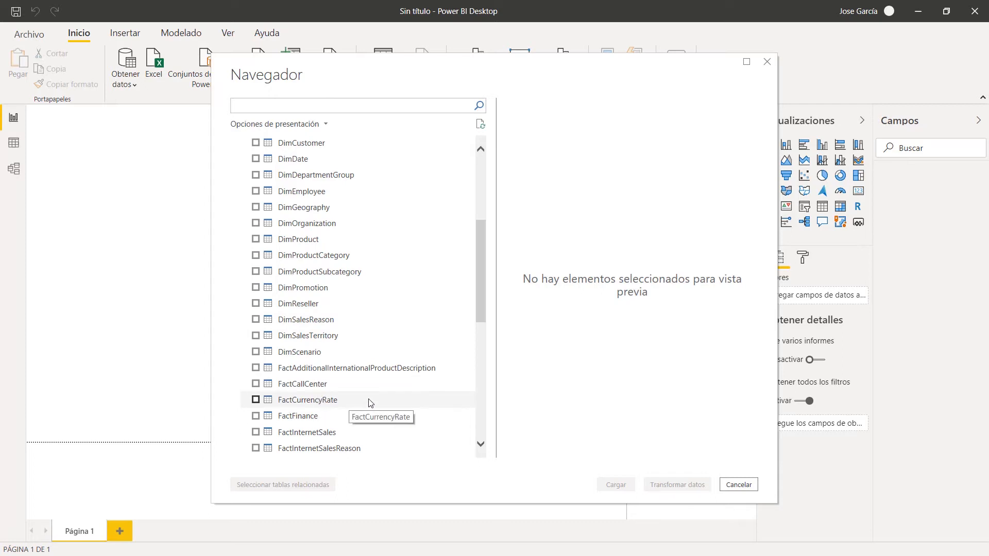
{"action": "scroll", "coordinate": [369, 403], "scroll_direction": "down", "scroll_amount": 2}
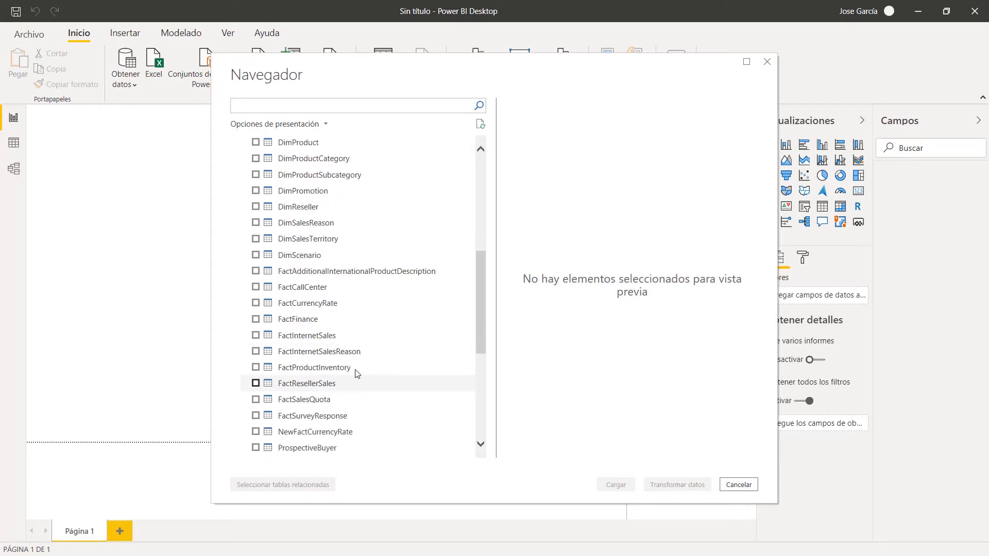
{"action": "left_click", "coordinate": [256, 335]}
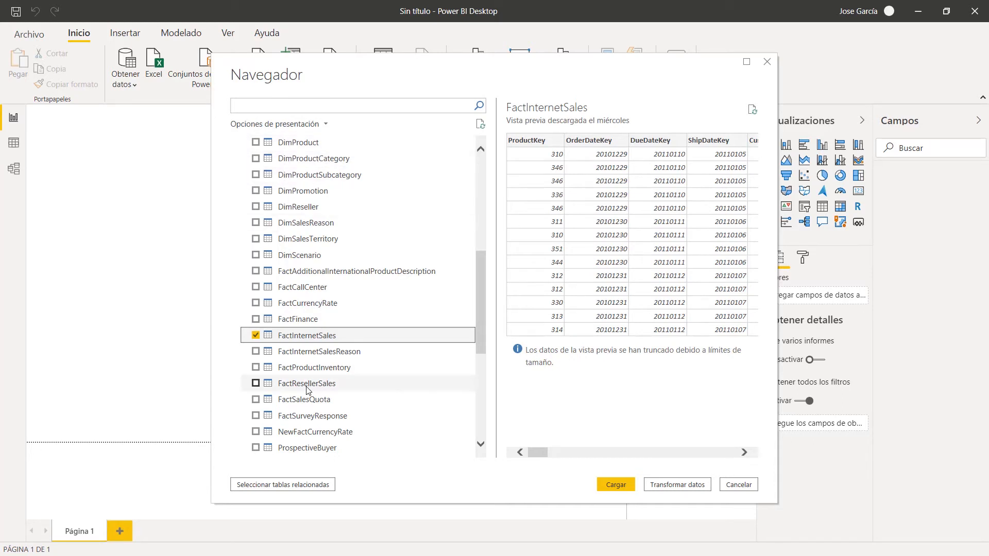
{"action": "left_click", "coordinate": [666, 489]}
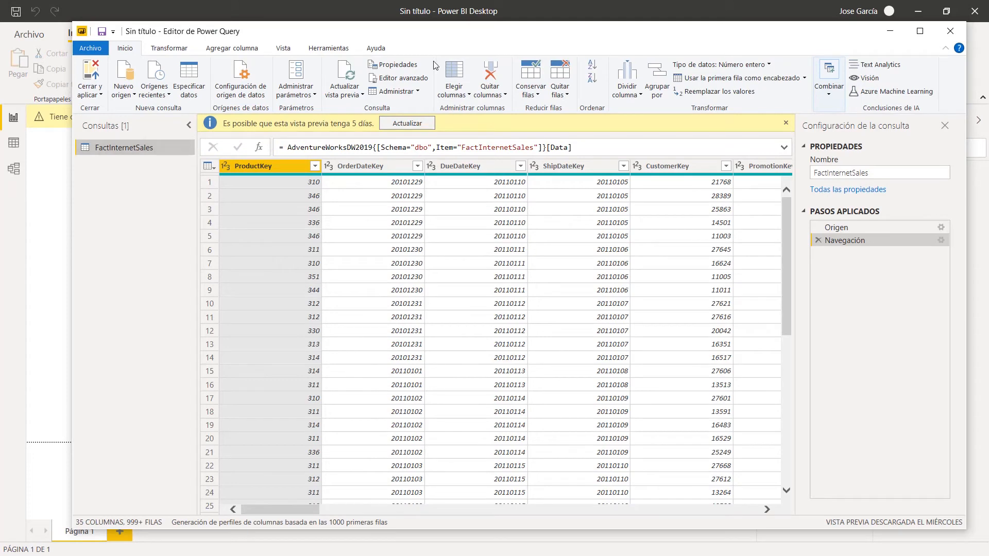
- Examine the related-table columns of FactInternetSales and the fields that the DimCurrency column offers for expansion
{"action": "left_click_drag", "start_coordinate": [445, 39], "coordinate": [404, 36]}
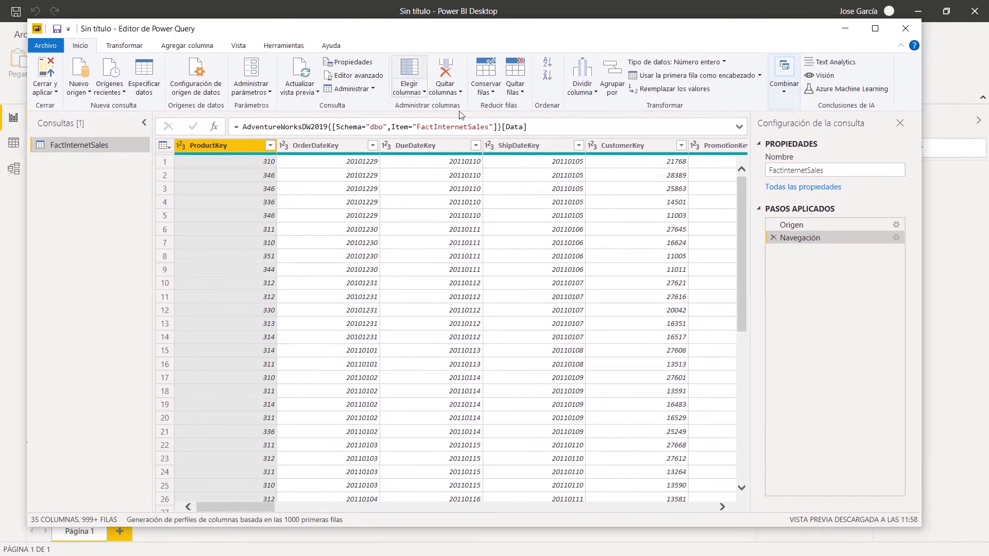
{"action": "left_click_drag", "start_coordinate": [256, 510], "coordinate": [631, 513]}
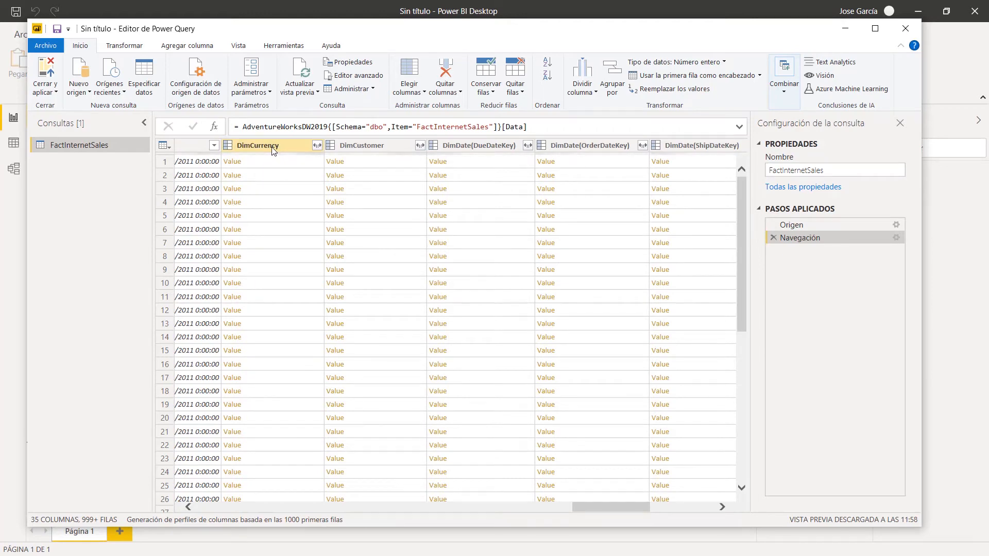
{"action": "left_click", "coordinate": [317, 146]}
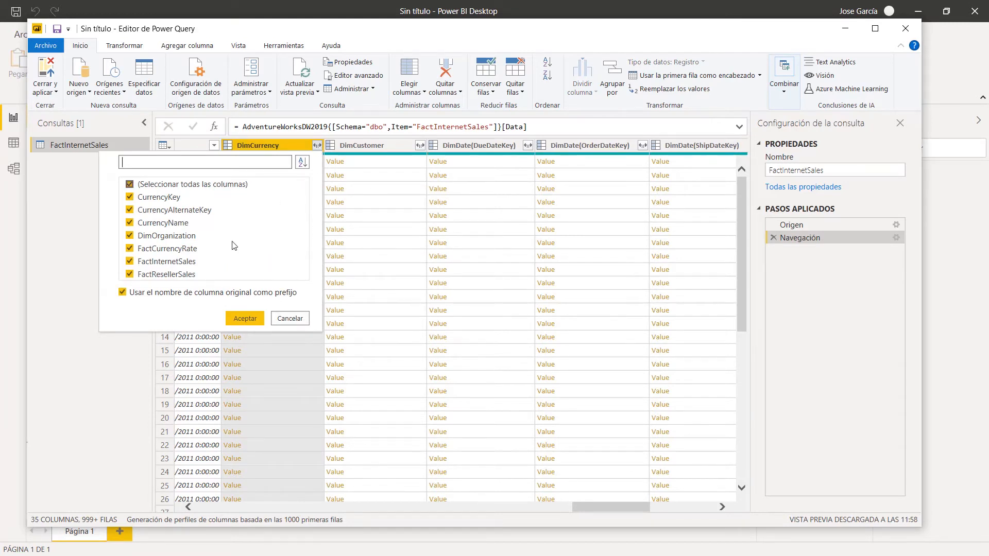
{"action": "left_click", "coordinate": [290, 319]}
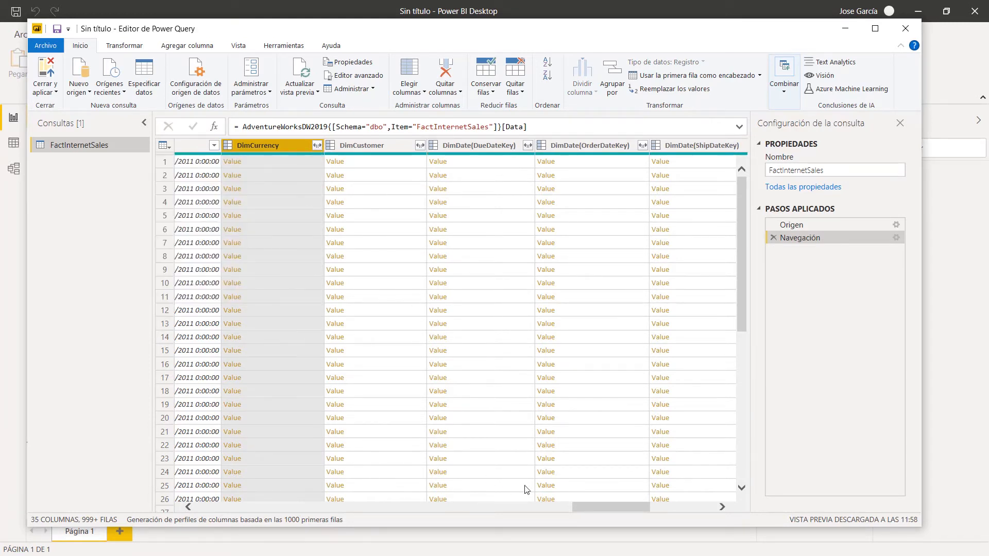
{"action": "left_click_drag", "start_coordinate": [600, 509], "coordinate": [201, 507]}
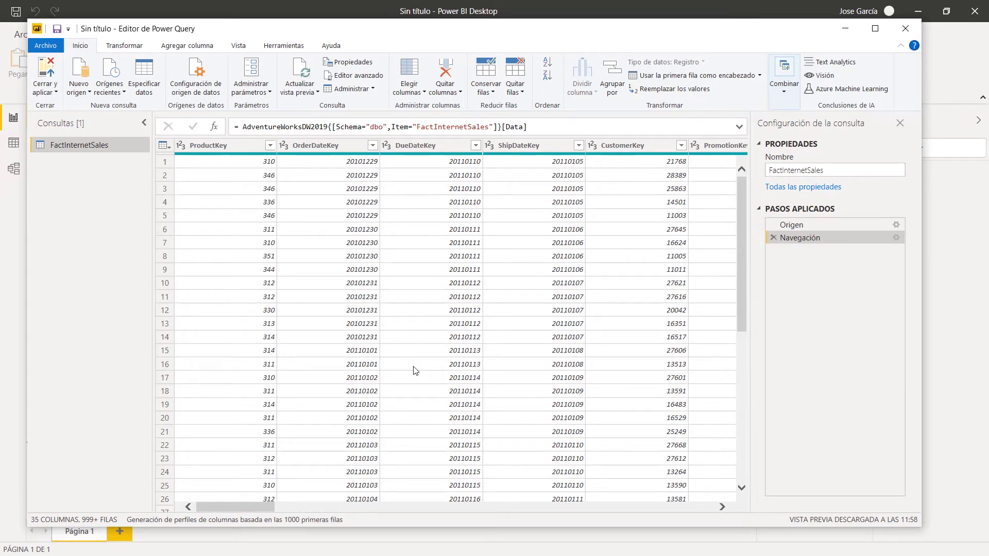
- Start choosing the FactInternetSales columns to keep, with only ProductKey, OrderDateKey and OrderQuantity selected
{"action": "left_click", "coordinate": [415, 92]}
{"action": "left_click", "coordinate": [401, 107]}
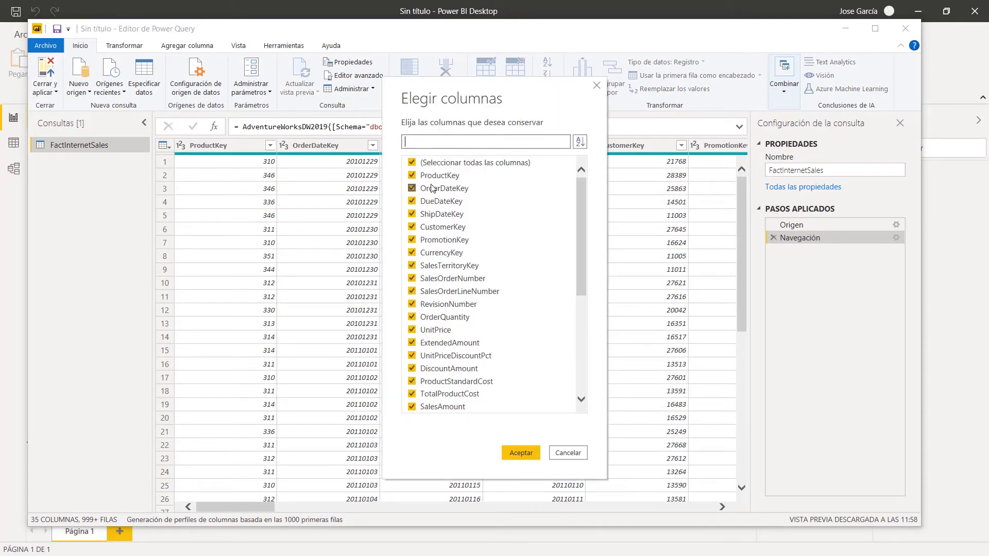
{"action": "left_click", "coordinate": [413, 163]}
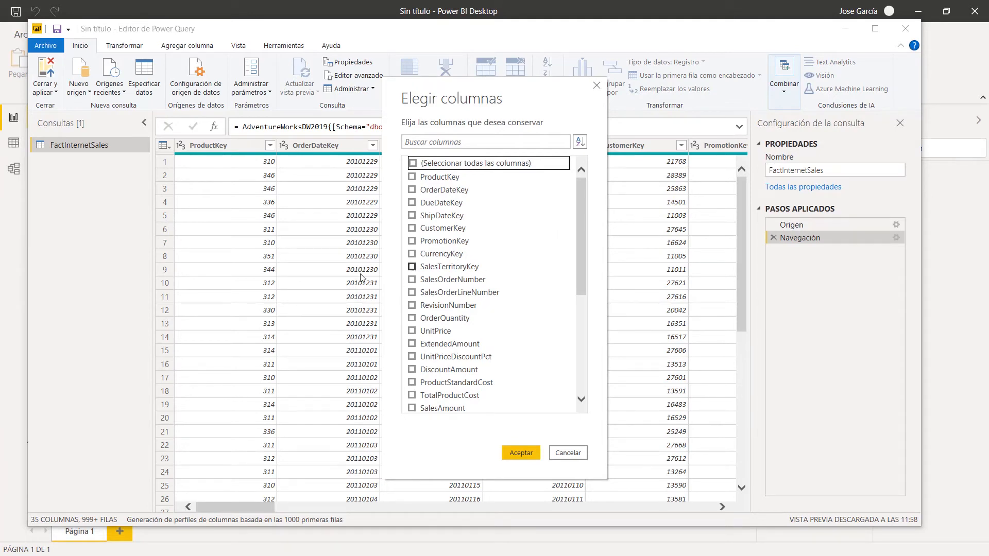
{"action": "left_click", "coordinate": [412, 177]}
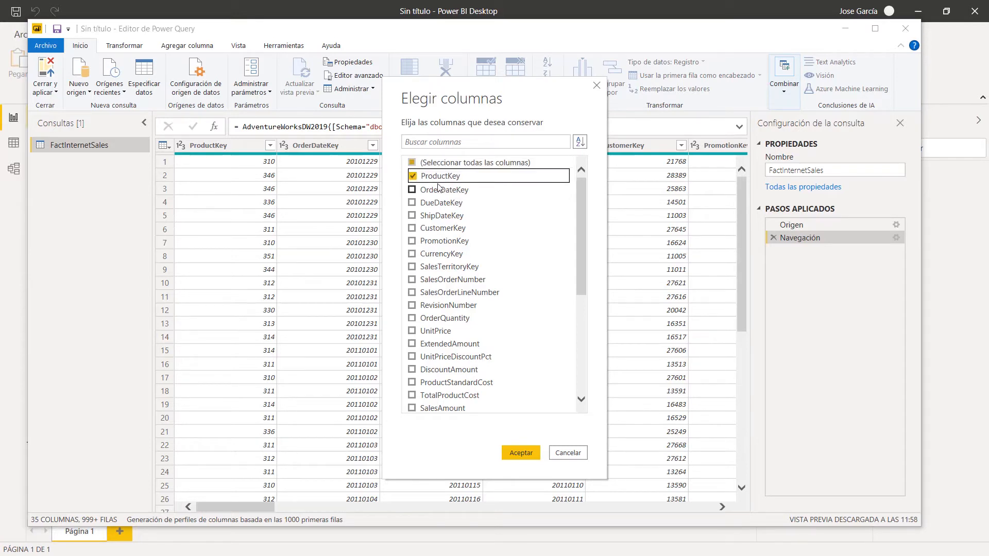
{"action": "left_click", "coordinate": [413, 190]}
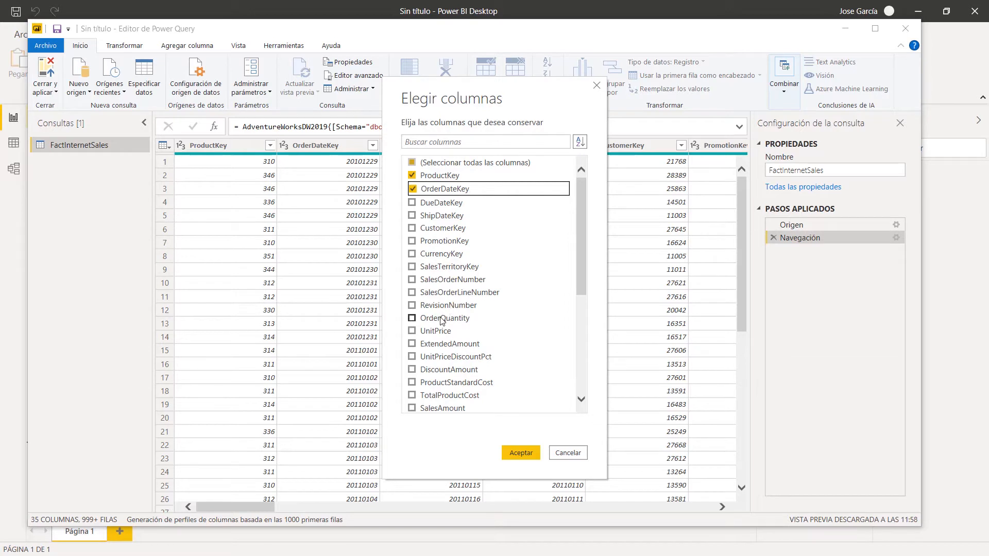
{"action": "left_click", "coordinate": [412, 318]}
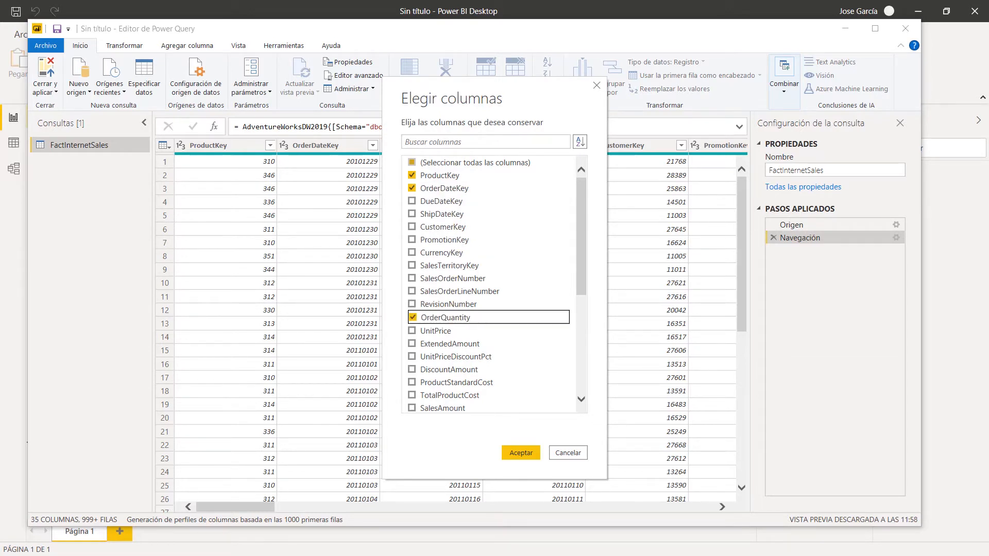
- Replace OrderDateKey with OrderDate in the selection of columns to keep
{"action": "left_click", "coordinate": [412, 189]}
{"action": "scroll", "coordinate": [492, 322], "scroll_direction": "down", "scroll_amount": 3}
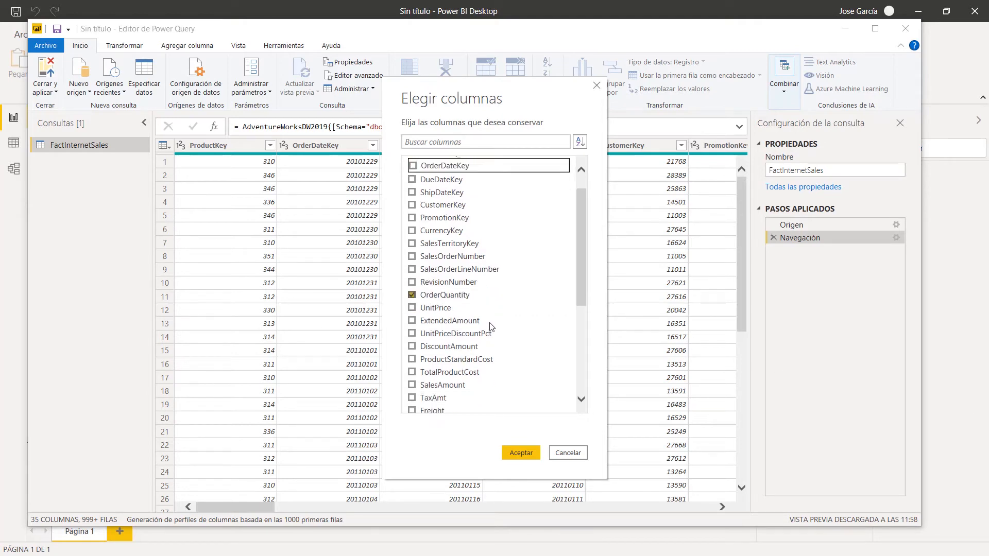
{"action": "left_click", "coordinate": [412, 357]}
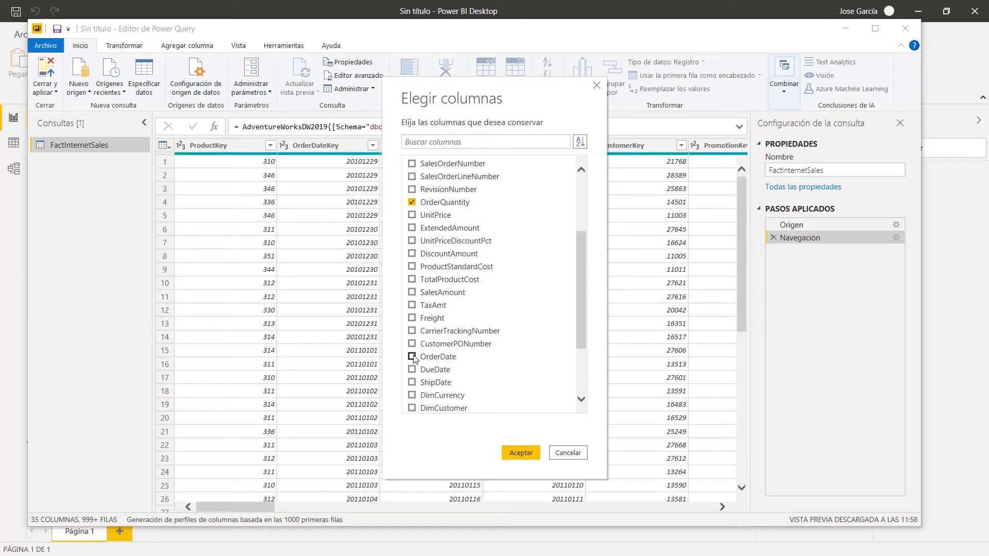
{"action": "scroll", "coordinate": [552, 328], "scroll_direction": "up", "scroll_amount": 1}
{"action": "scroll", "coordinate": [549, 325], "scroll_direction": "up", "scroll_amount": 3}
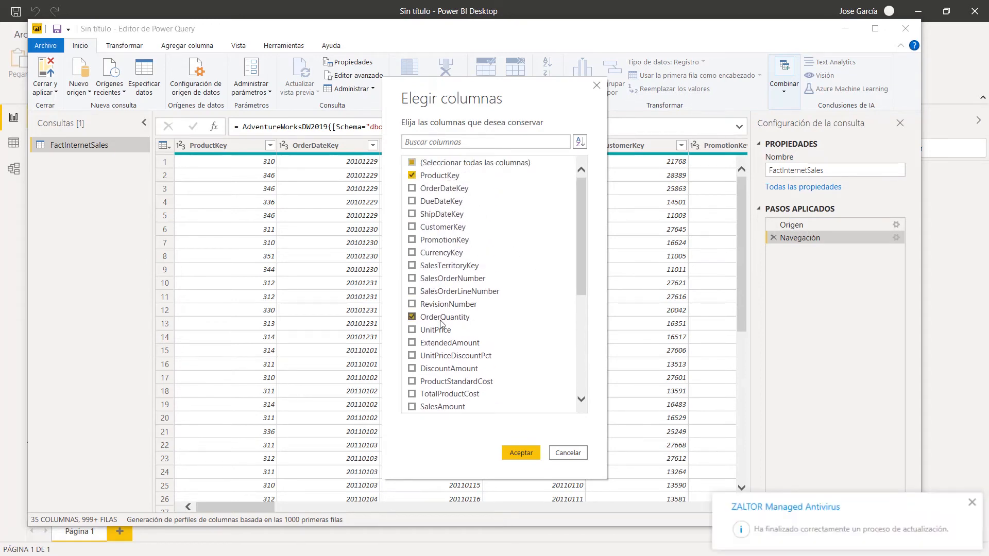
- Dismiss the antivirus notification, add DimProduct to the columns to keep and apply the column selection
{"action": "left_click", "coordinate": [972, 502]}
{"action": "scroll", "coordinate": [467, 308], "scroll_direction": "down", "scroll_amount": 4}
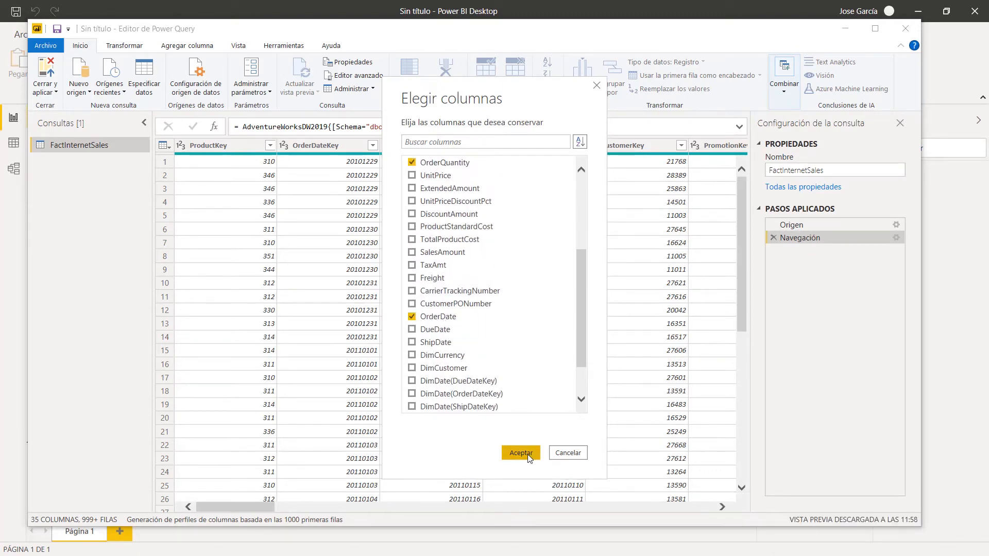
{"action": "scroll", "coordinate": [525, 347], "scroll_direction": "down", "scroll_amount": 1}
{"action": "scroll", "coordinate": [525, 347], "scroll_direction": "down", "scroll_amount": 1}
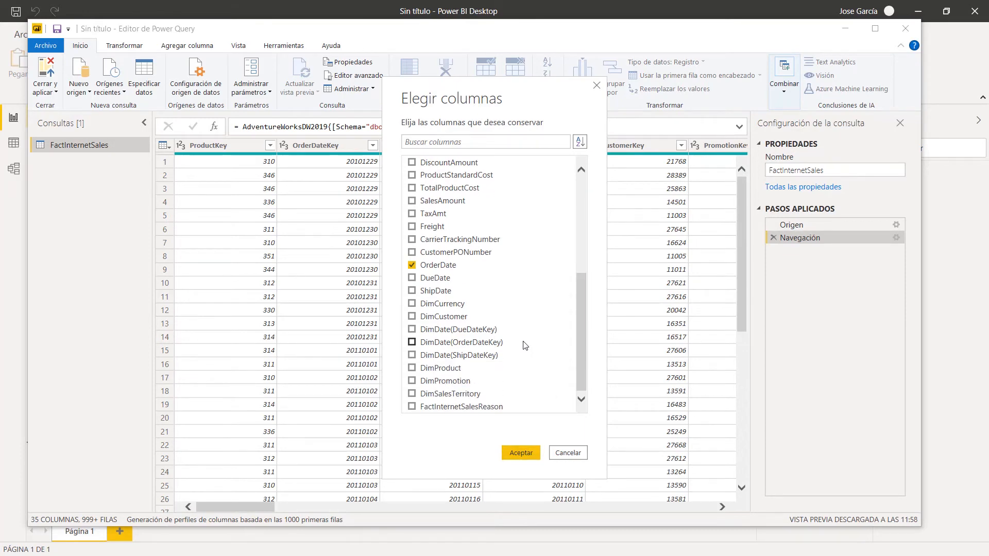
{"action": "left_click", "coordinate": [412, 368]}
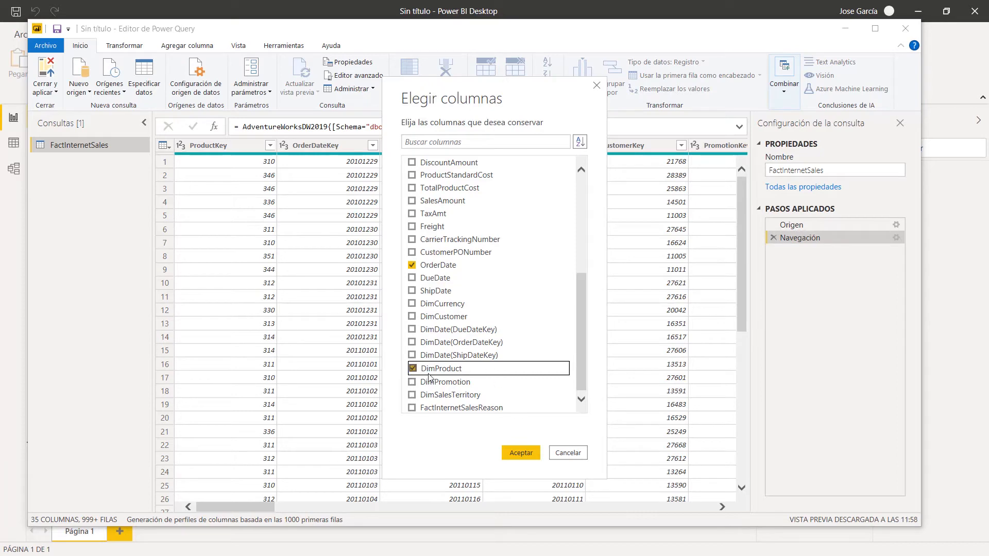
{"action": "left_click", "coordinate": [521, 453]}
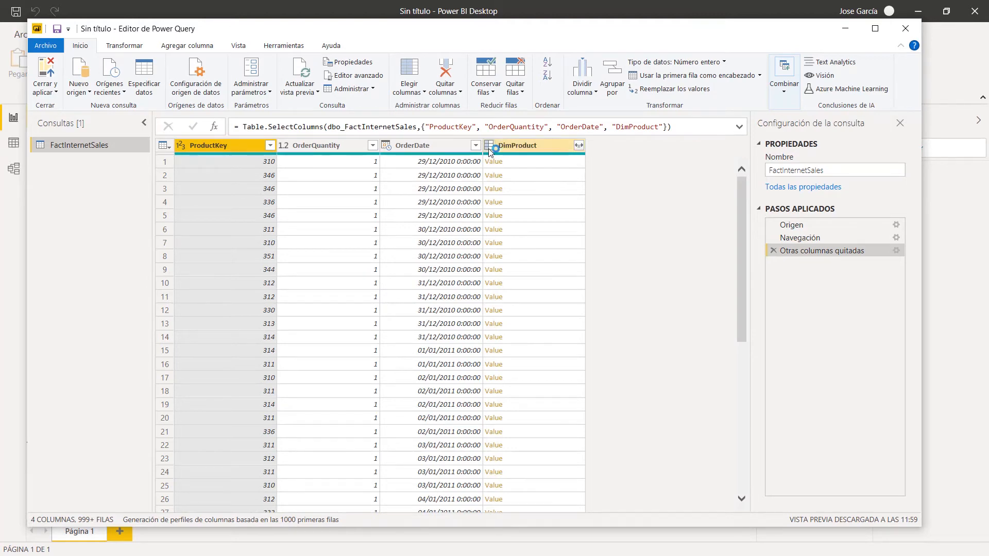
- Expand the DimProduct column into ProductSubcategoryKey, SpanishProductName and DimProductSubcategory only, keeping the original column name as prefix
{"action": "left_click", "coordinate": [579, 146]}
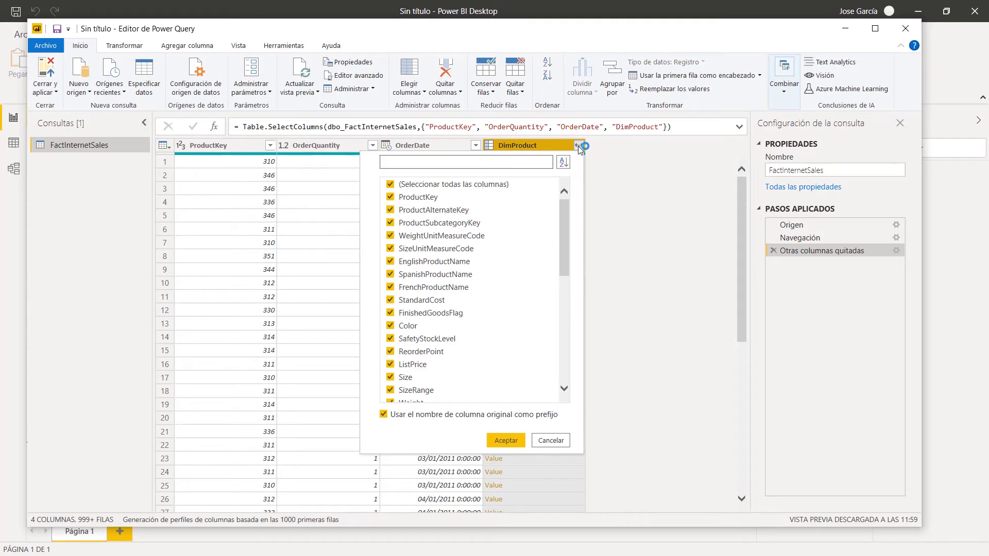
{"action": "left_click", "coordinate": [391, 184]}
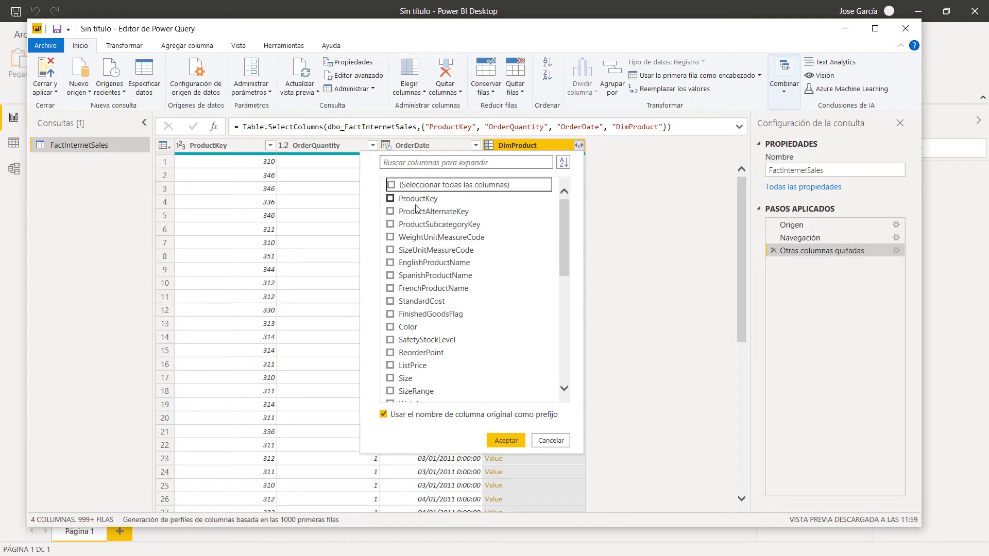
{"action": "left_click", "coordinate": [418, 223]}
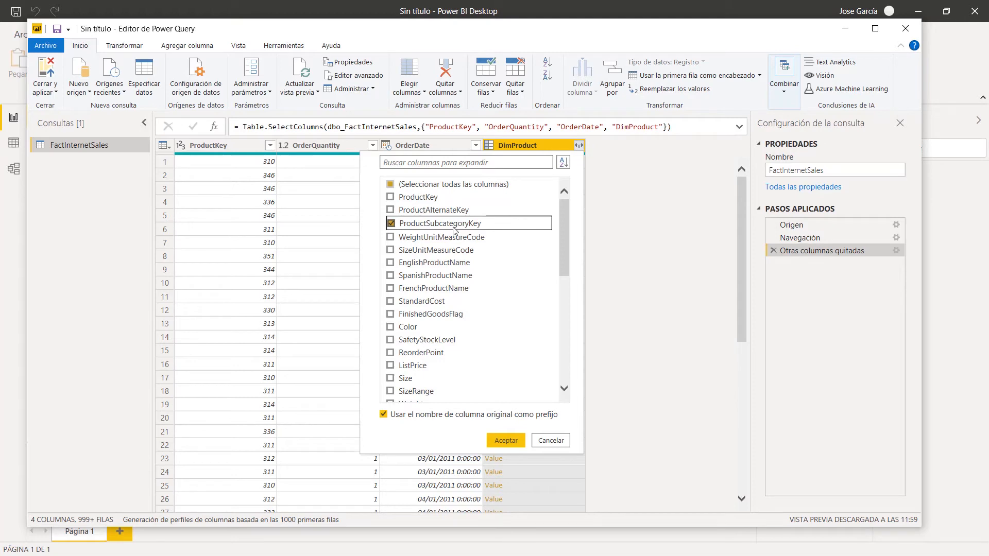
{"action": "left_click", "coordinate": [392, 275]}
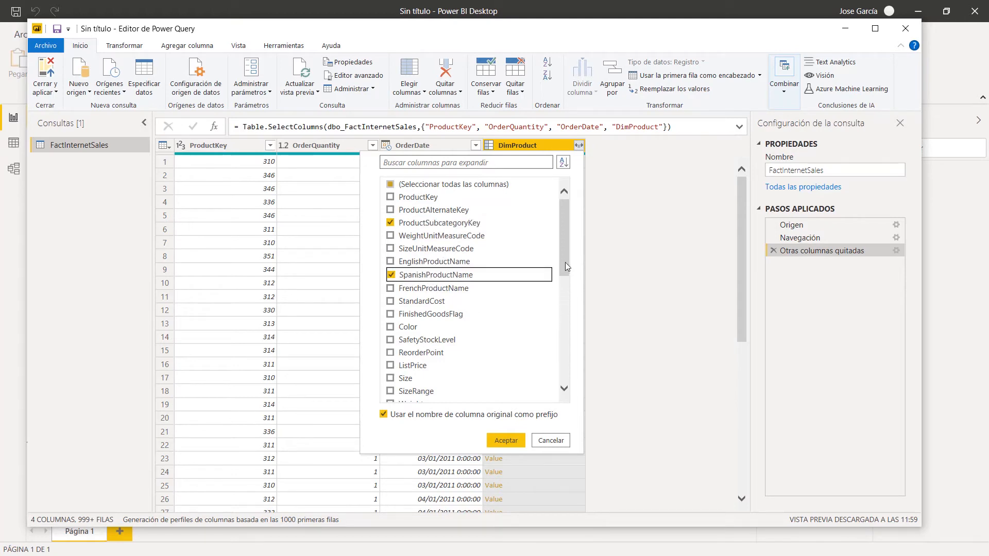
{"action": "left_click_drag", "start_coordinate": [566, 266], "coordinate": [576, 372]}
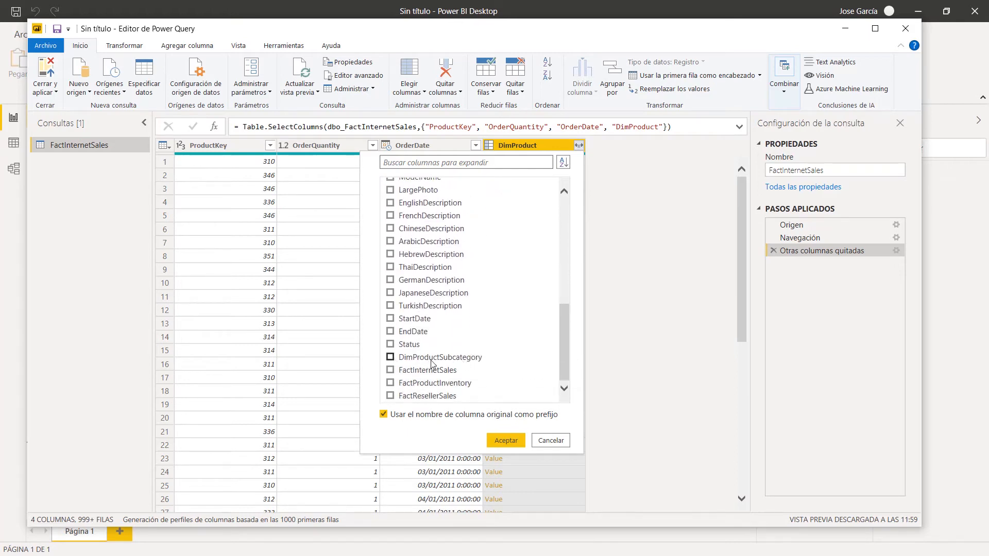
{"action": "left_click", "coordinate": [390, 357]}
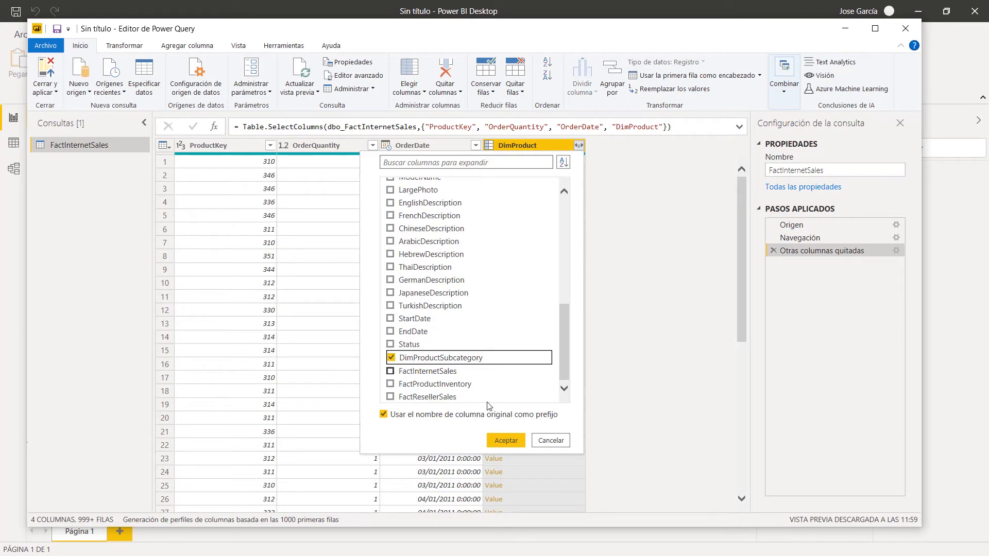
{"action": "left_click", "coordinate": [506, 441]}
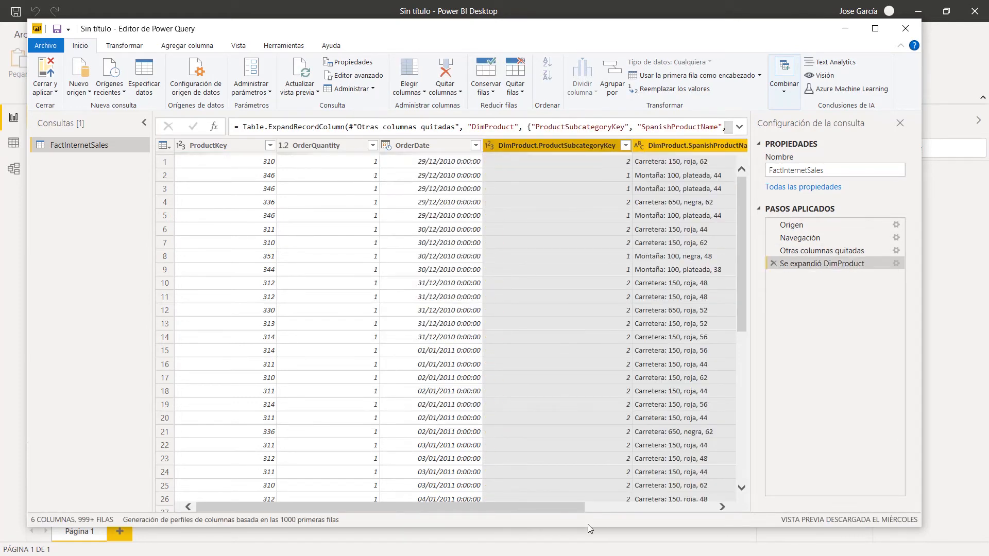
{"action": "left_click_drag", "start_coordinate": [555, 509], "coordinate": [718, 509]}
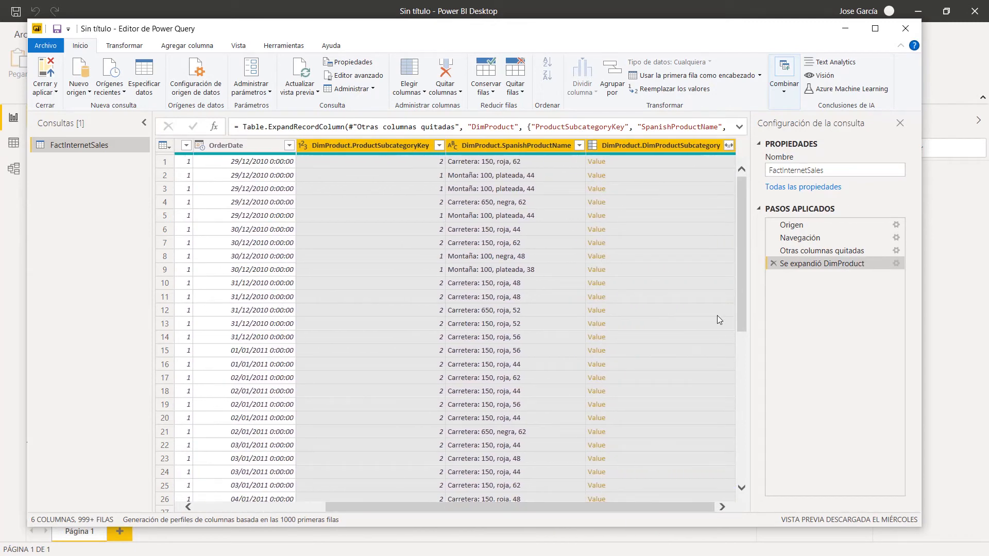
- Expand the DimProduct.DimProductSubcategory column into SpanishProductSubcategoryName, ProductCategoryKey and DimProductCategory only, keeping the original column name as prefix
{"action": "left_click", "coordinate": [729, 145]}
{"action": "left_click", "coordinate": [541, 184]}
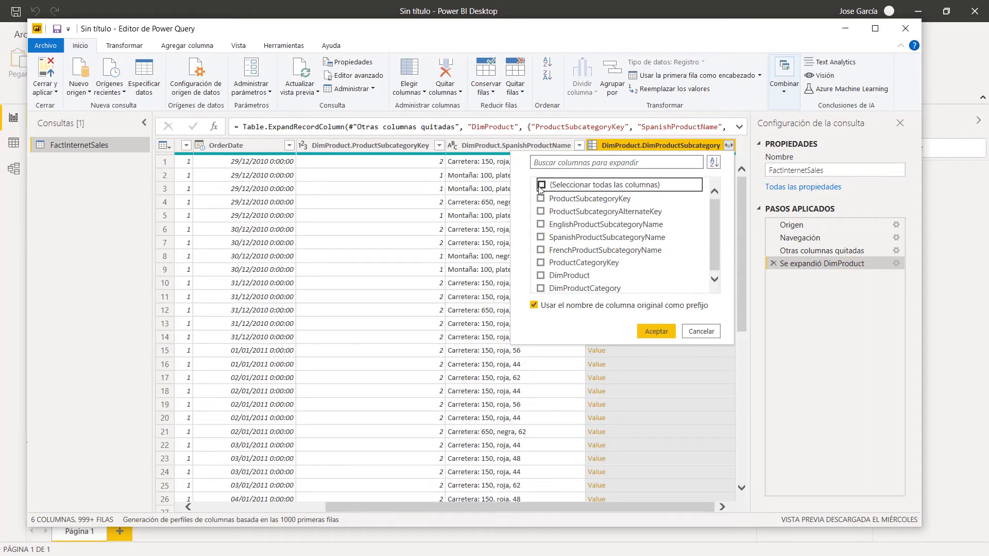
{"action": "left_click", "coordinate": [541, 237]}
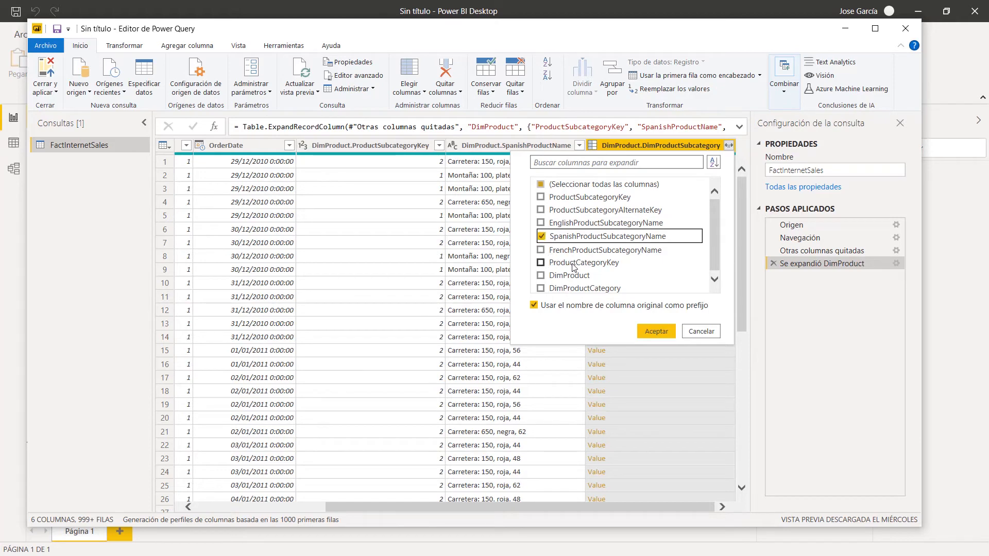
{"action": "left_click", "coordinate": [541, 262]}
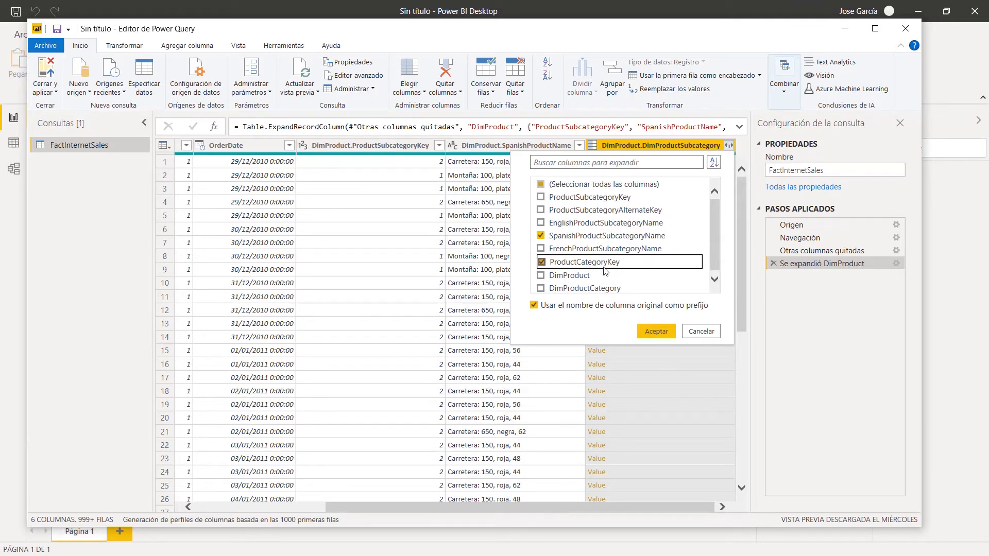
{"action": "scroll", "coordinate": [567, 270], "scroll_direction": "down", "scroll_amount": 1}
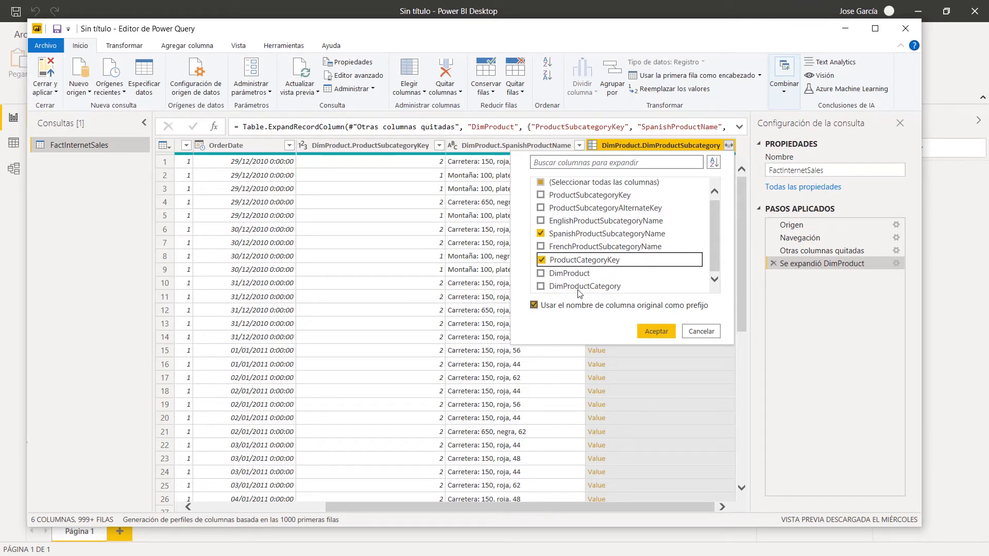
{"action": "left_click", "coordinate": [543, 287]}
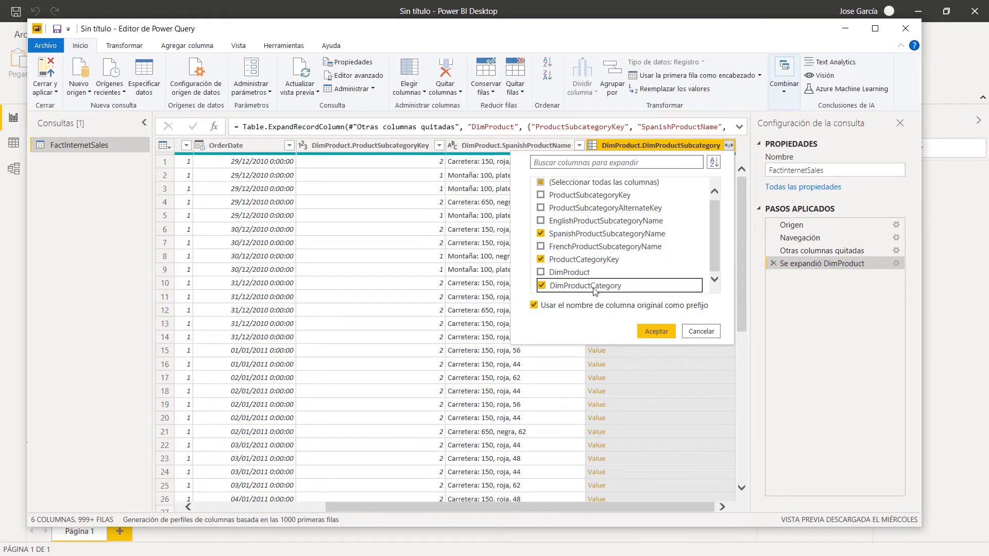
{"action": "left_click", "coordinate": [655, 333]}
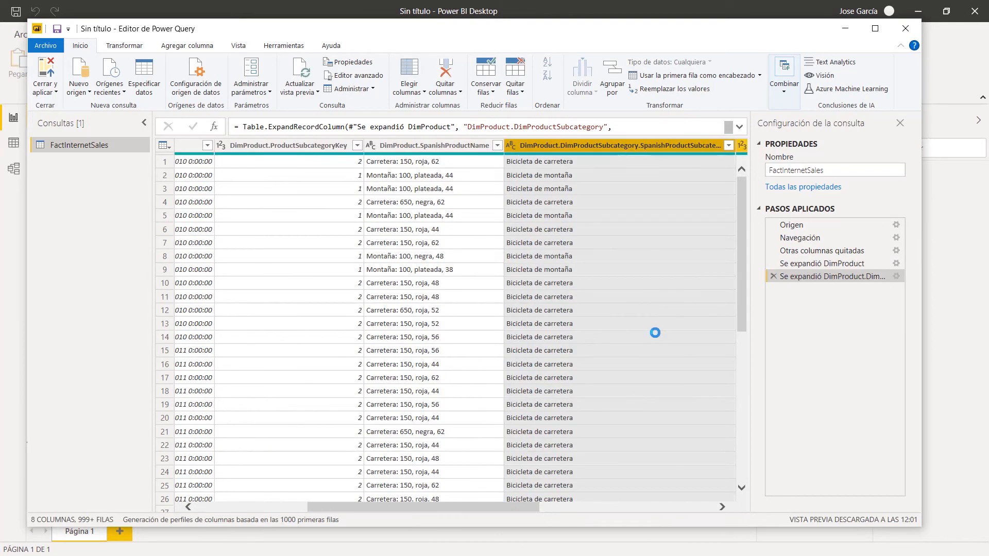
- Expand the nested DimProductCategory column into SpanishProductCategoryName only, keeping the original column name as prefix
{"action": "left_click_drag", "start_coordinate": [534, 509], "coordinate": [699, 503]}
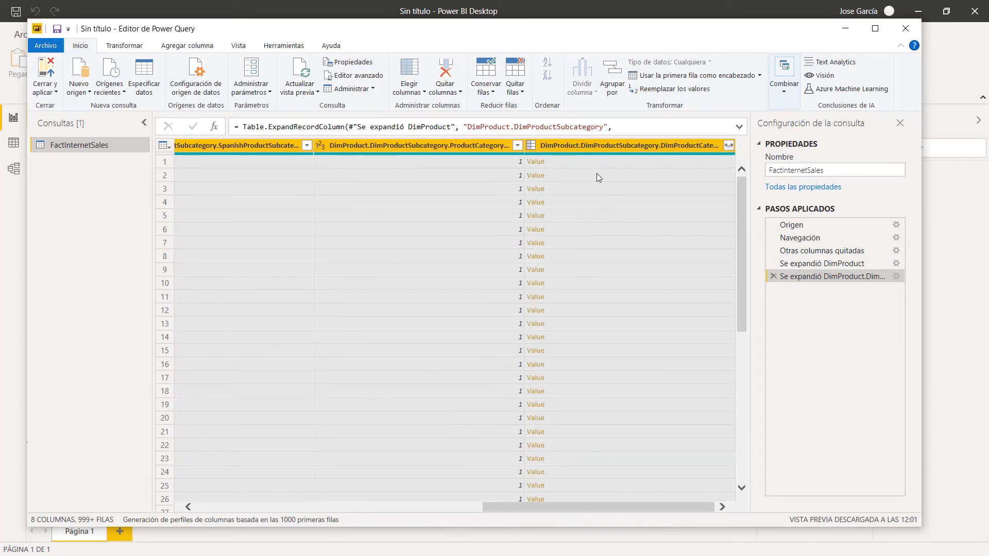
{"action": "left_click", "coordinate": [729, 146]}
{"action": "left_click", "coordinate": [541, 186]}
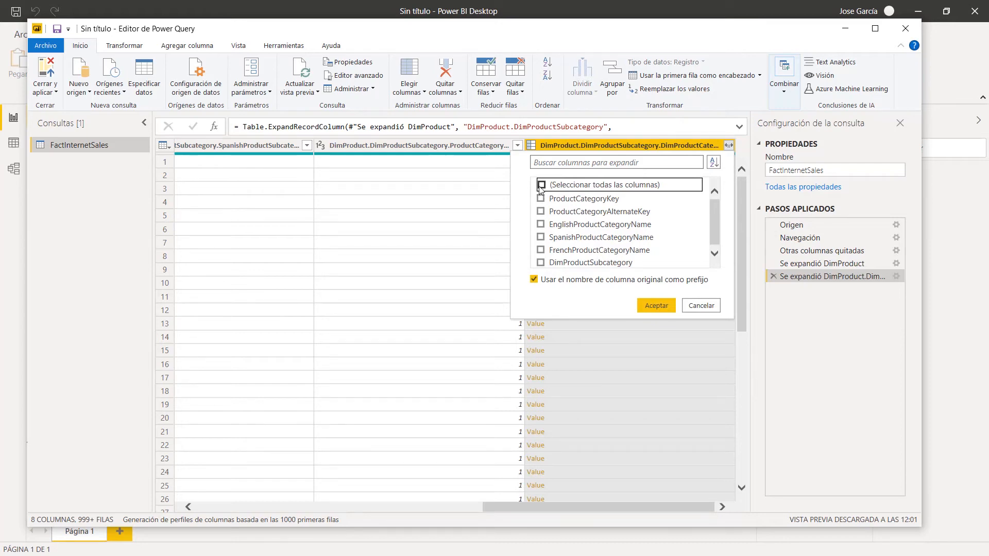
{"action": "left_click", "coordinate": [541, 238]}
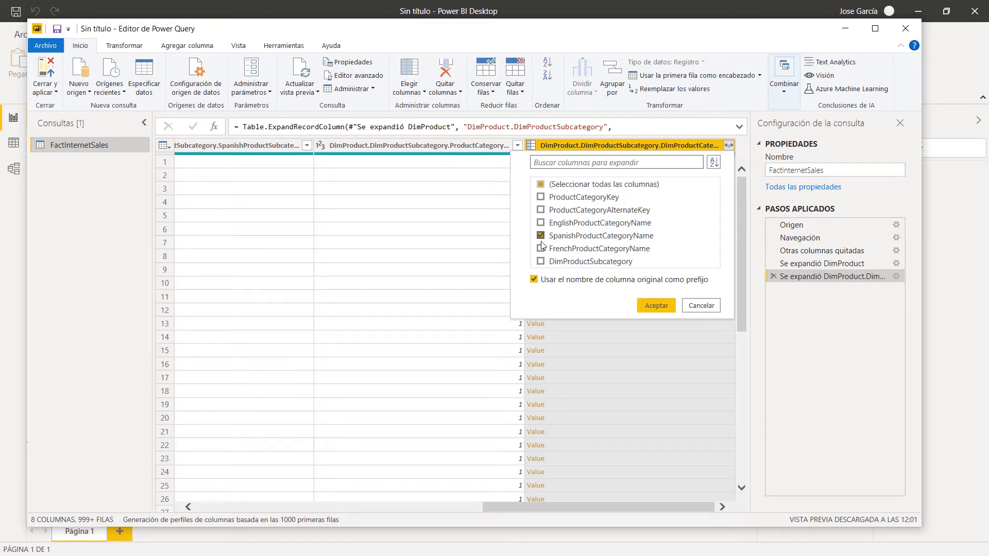
{"action": "left_click", "coordinate": [660, 308]}
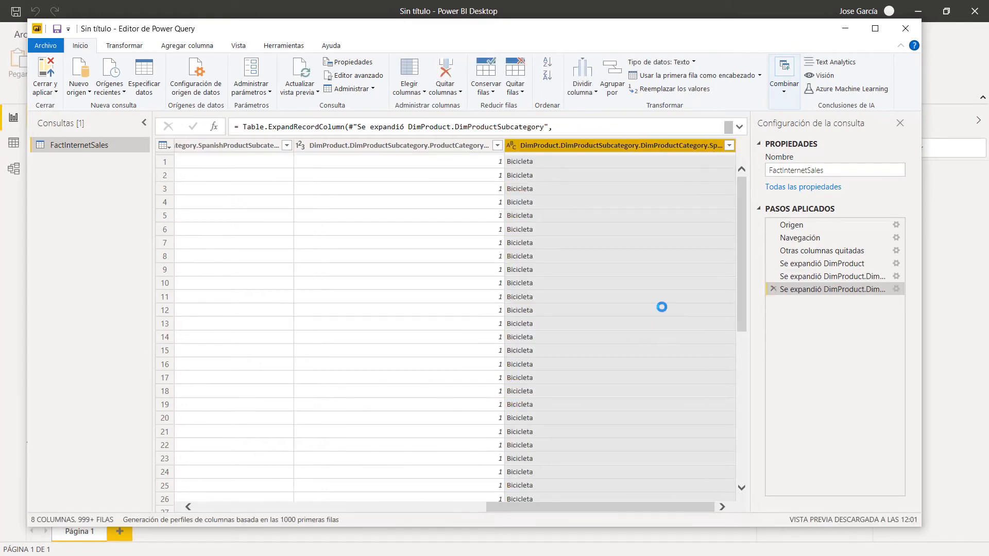
- Rename the DimProduct.ProductSubcategoryKey column to ProductSubcategoryKey, removing its table prefix
{"action": "left_click_drag", "start_coordinate": [530, 521], "coordinate": [258, 518]}
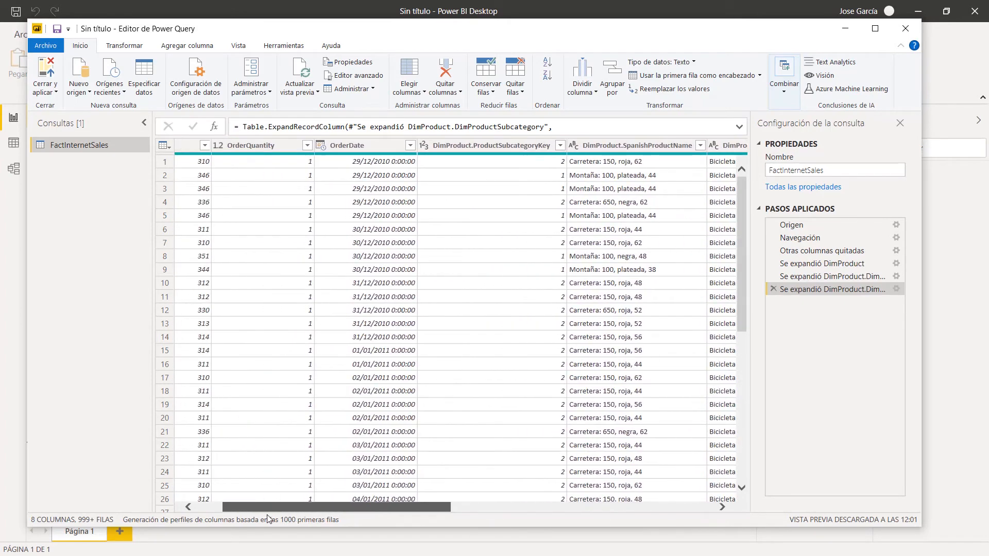
{"action": "left_click", "coordinate": [493, 147]}
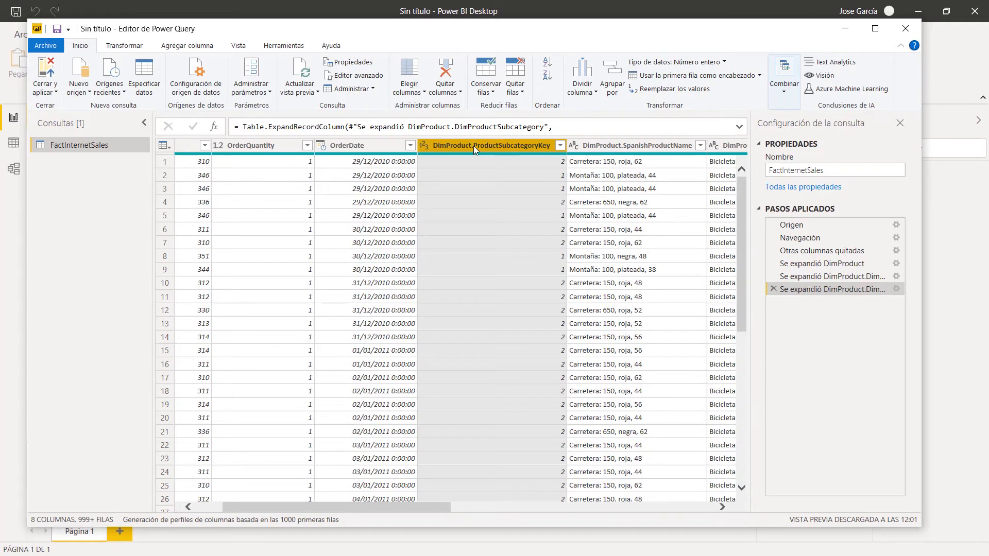
{"action": "double_click", "coordinate": [474, 146]}
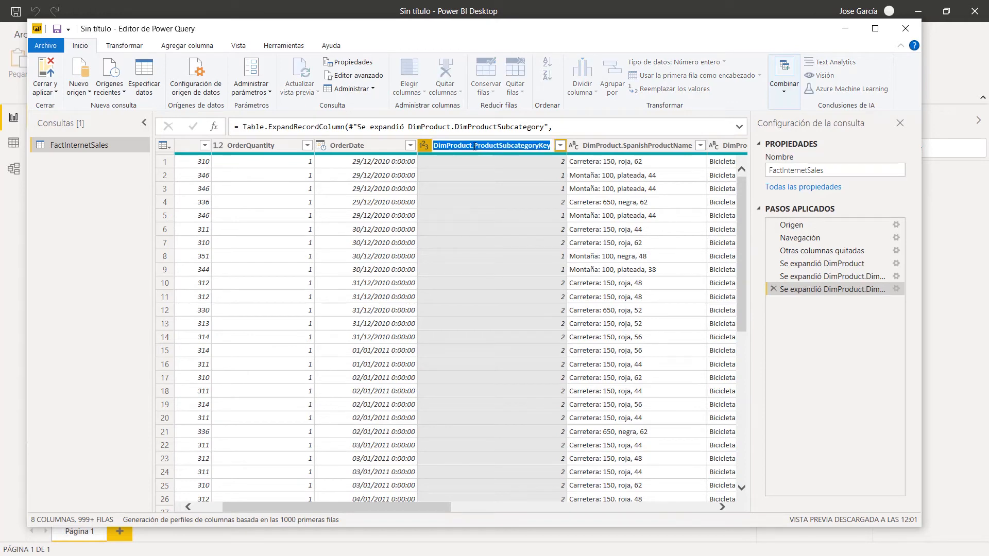
{"action": "double_click", "coordinate": [462, 144]}
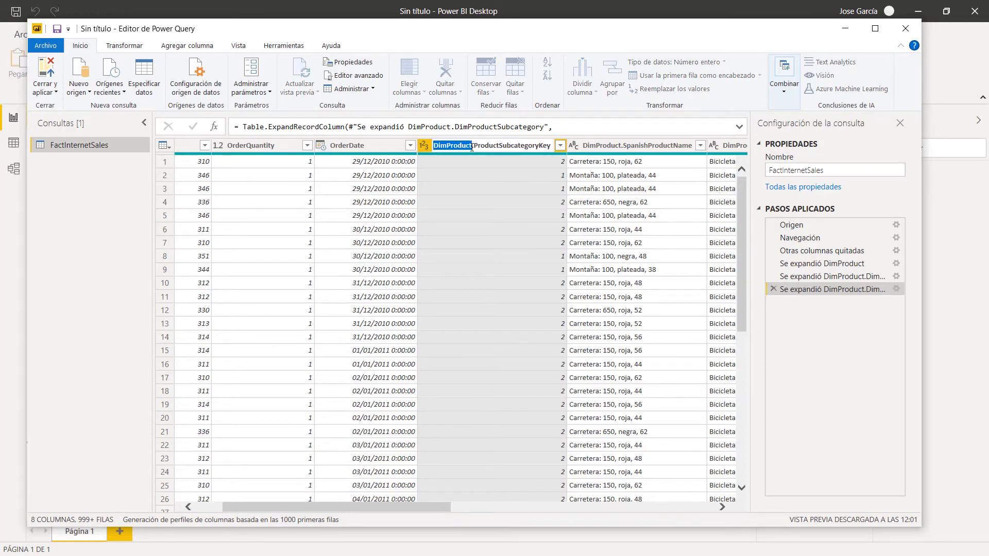
{"action": "left_click", "coordinate": [476, 146]}
{"action": "key", "text": "BackSpace"}
{"action": "key", "text": "BackSpace"}
{"action": "key", "text": "BackSpace"}
{"action": "key", "text": "BackSpace"}
{"action": "key", "text": "BackSpace"}
{"action": "key", "text": "BackSpace"}
{"action": "key", "text": "BackSpace"}
{"action": "key", "text": "BackSpace"}
{"action": "key", "text": "BackSpace"}
{"action": "key", "text": "BackSpace"}
{"action": "key", "text": "BackSpace"}
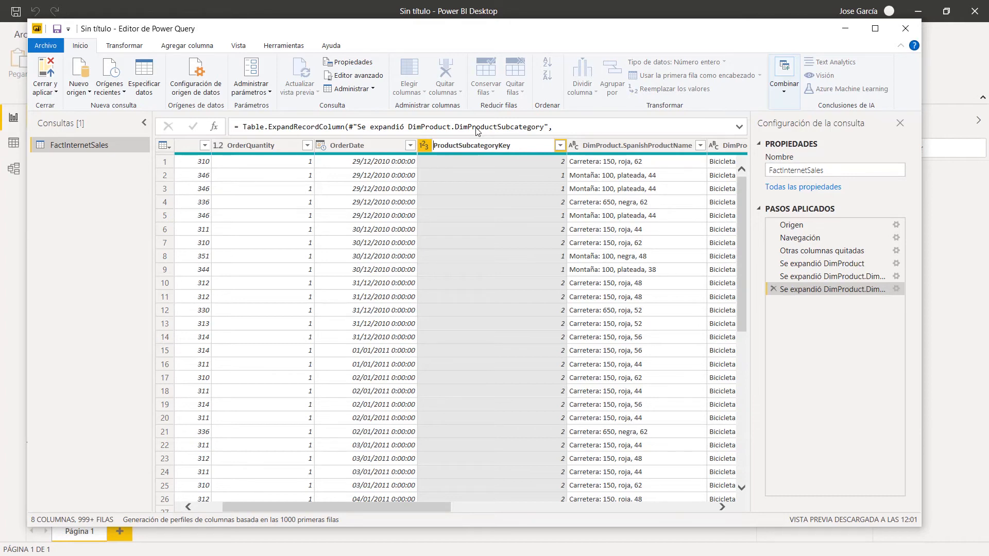
{"action": "key", "text": "Return"}
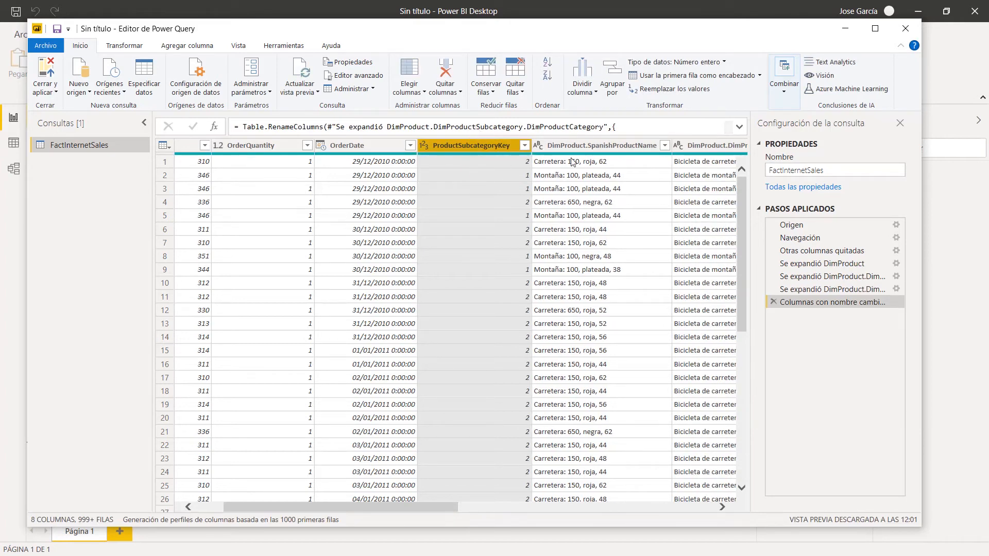
- Rename the DimProduct.SpanishProductName column to SpanishProductName
{"action": "left_click", "coordinate": [590, 147]}
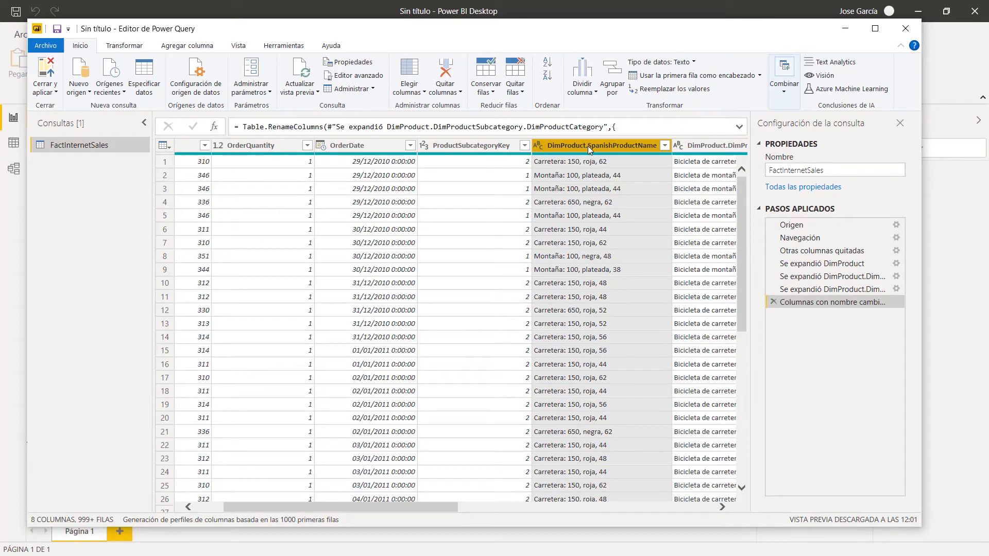
{"action": "double_click", "coordinate": [589, 146]}
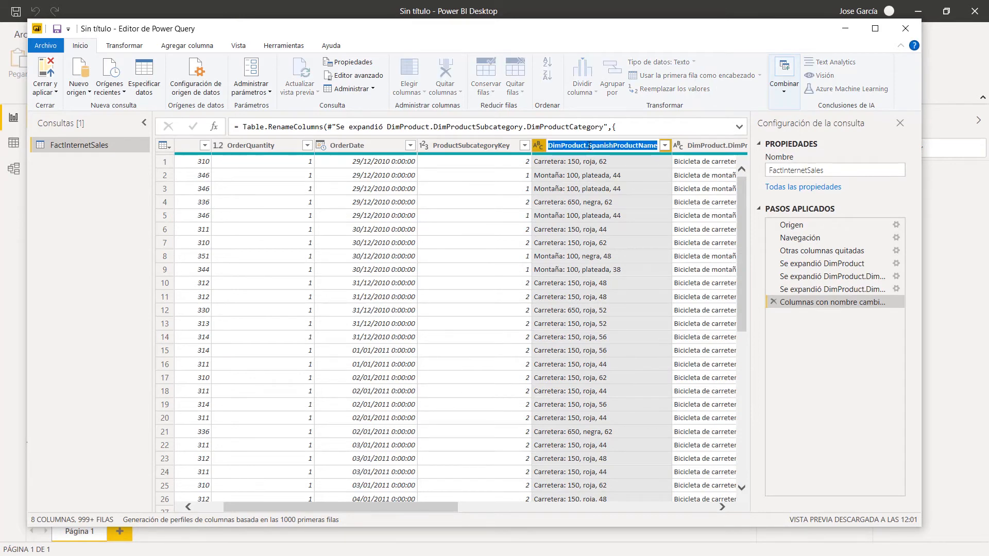
{"action": "left_click", "coordinate": [589, 147]}
{"action": "key", "text": "BackSpace"}
{"action": "key", "text": "BackSpace"}
{"action": "key", "text": "BackSpace"}
{"action": "key", "text": "BackSpace"}
{"action": "key", "text": "BackSpace"}
{"action": "key", "text": "BackSpace"}
{"action": "key", "text": "BackSpace"}
{"action": "key", "text": "BackSpace"}
{"action": "key", "text": "BackSpace"}
{"action": "key", "text": "BackSpace"}
{"action": "key", "text": "BackSpace"}
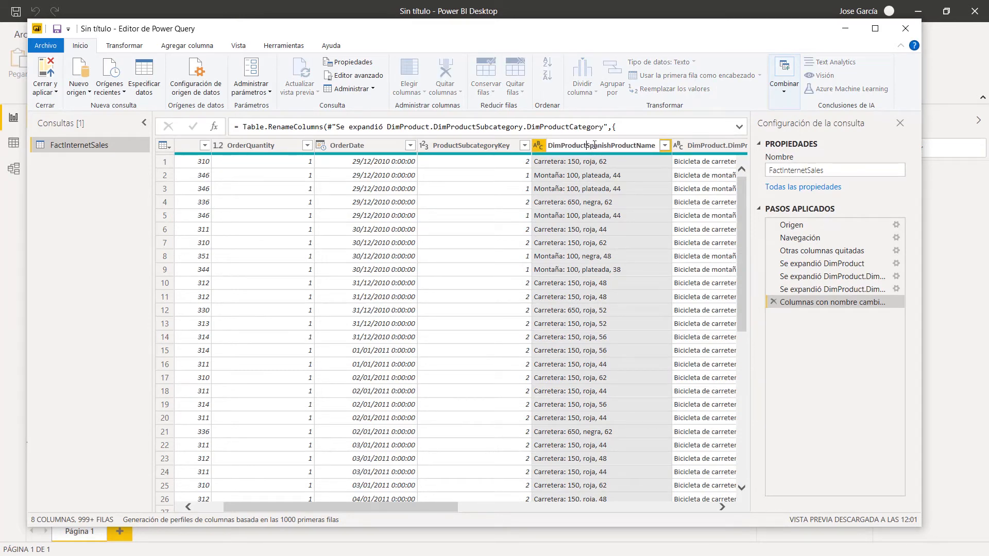
{"action": "key", "text": "Return"}
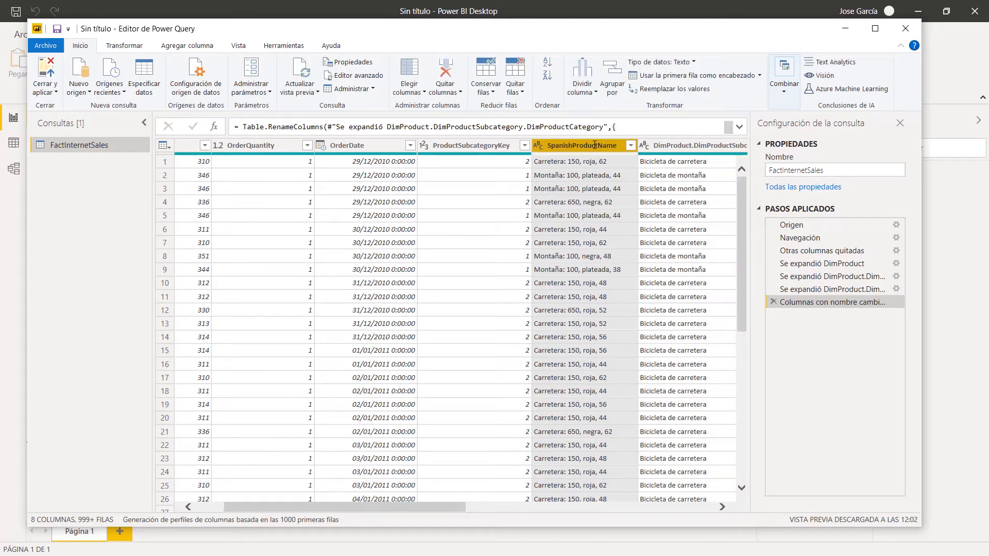
- Remove the DimProduct.DimProductSubcategory prefix from the subcategory name column, leaving SpanishProductSubcategoryName as its name
{"action": "left_click_drag", "start_coordinate": [462, 511], "coordinate": [522, 511]}
{"action": "left_click", "coordinate": [638, 147]}
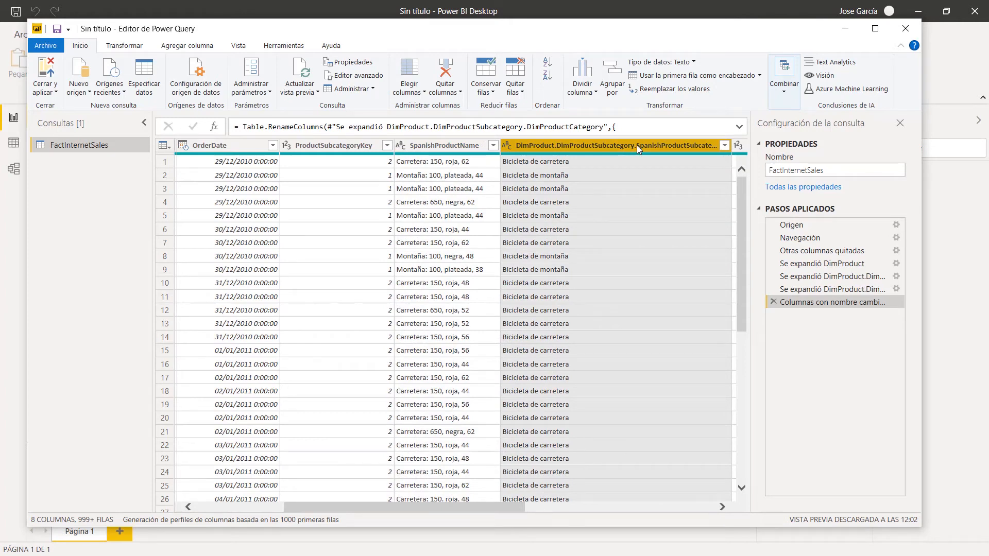
{"action": "double_click", "coordinate": [637, 146]}
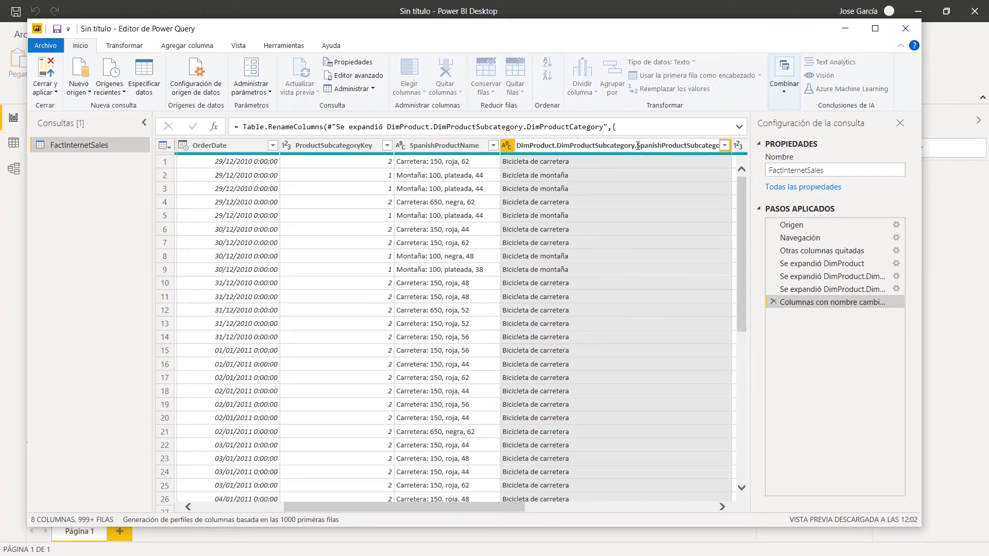
{"action": "key", "text": "BackSpace"}
{"action": "key", "text": "BackSpace"}
{"action": "key", "text": "BackSpace"}
{"action": "key", "text": "BackSpace"}
{"action": "key", "text": "BackSpace"}
{"action": "key", "text": "BackSpace"}
{"action": "key", "text": "BackSpace"}
{"action": "key", "text": "BackSpace"}
{"action": "key", "text": "BackSpace"}
{"action": "key", "text": "BackSpace"}
{"action": "key", "text": "BackSpace"}
{"action": "key", "text": "BackSpace"}
{"action": "key", "text": "BackSpace"}
{"action": "key", "text": "BackSpace"}
{"action": "key", "text": "BackSpace"}
{"action": "key", "text": "BackSpace"}
{"action": "key", "text": "BackSpace"}
{"action": "key", "text": "BackSpace"}
{"action": "key", "text": "BackSpace"}
{"action": "key", "text": "BackSpace"}
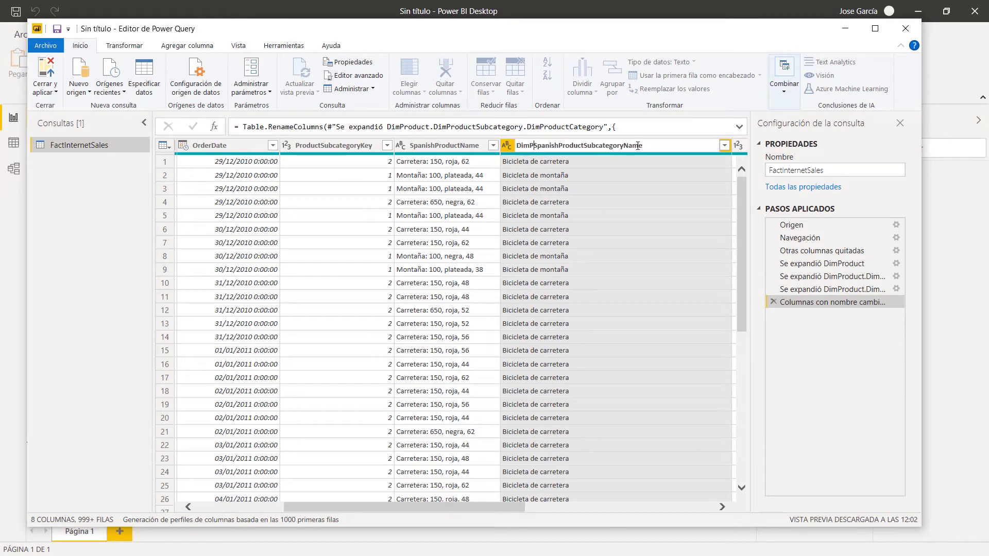
{"action": "key", "text": "Return"}
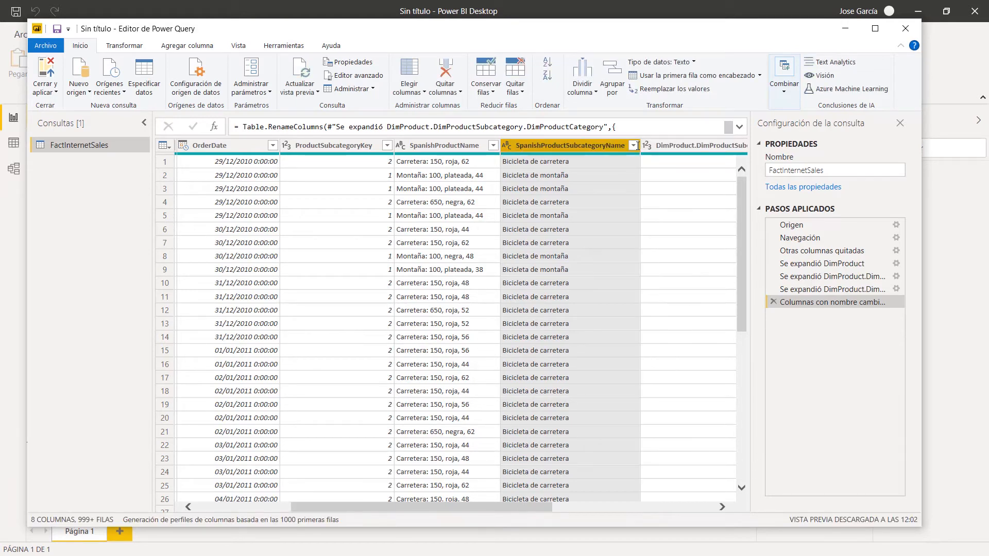
- Rename the prefixed product category key column to ProductCategoryKey
{"action": "left_click_drag", "start_coordinate": [536, 507], "coordinate": [677, 507]}
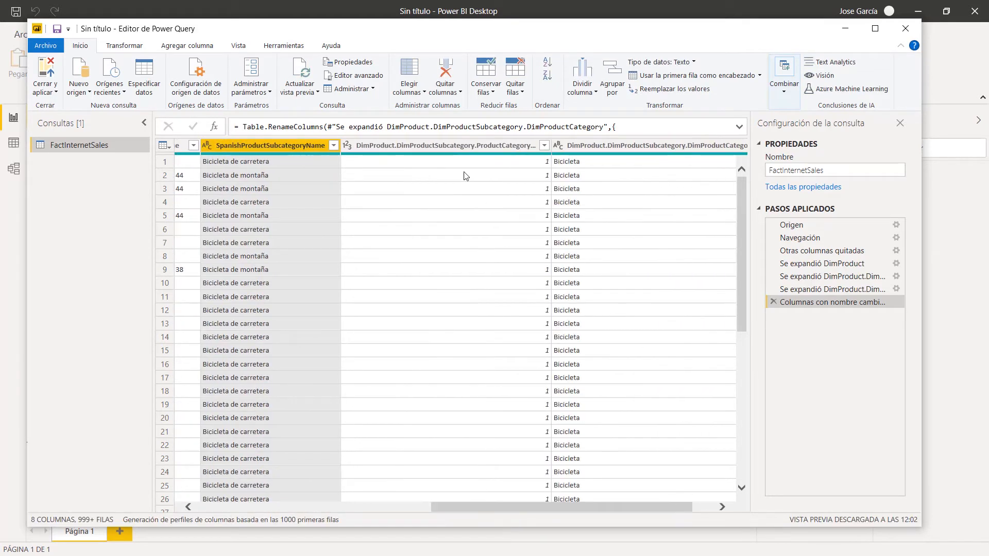
{"action": "left_click", "coordinate": [482, 146]}
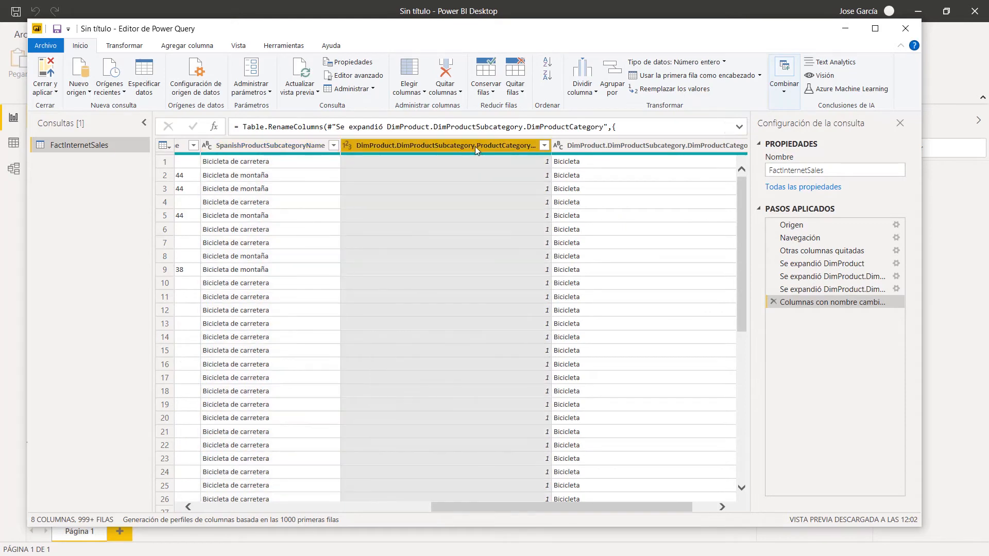
{"action": "double_click", "coordinate": [479, 147]}
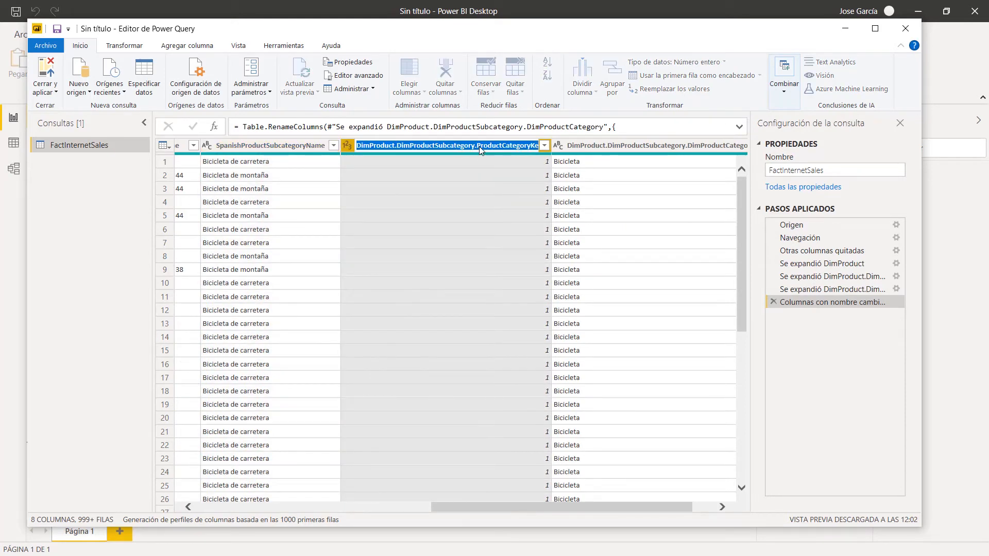
{"action": "left_click", "coordinate": [479, 146]}
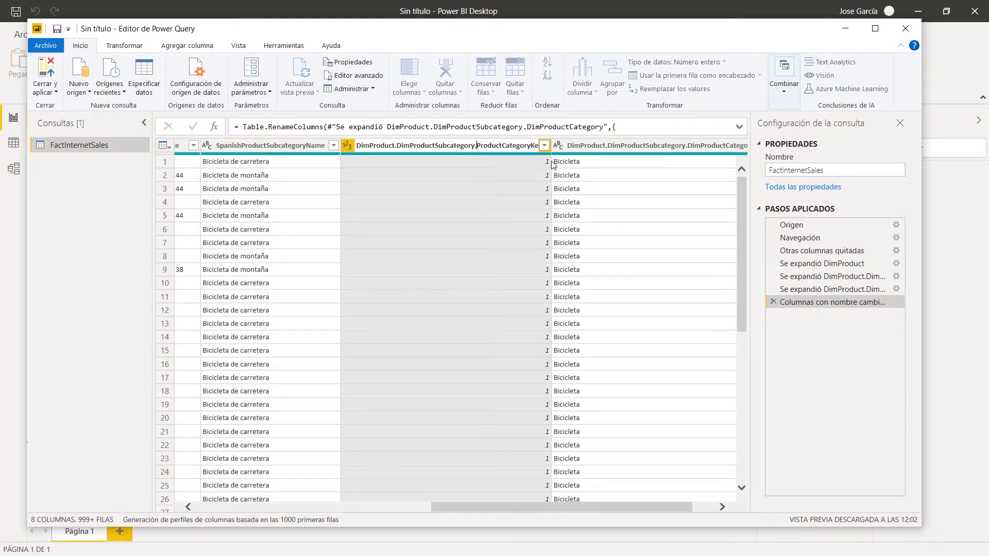
{"action": "key", "text": "BackSpace"}
{"action": "key", "text": "BackSpace"}
{"action": "key", "text": "BackSpace"}
{"action": "key", "text": "BackSpace"}
{"action": "key", "text": "BackSpace"}
{"action": "key", "text": "BackSpace"}
{"action": "key", "text": "BackSpace"}
{"action": "key", "text": "BackSpace"}
{"action": "key", "text": "BackSpace"}
{"action": "key", "text": "BackSpace"}
{"action": "key", "text": "BackSpace"}
{"action": "key", "text": "BackSpace"}
{"action": "key", "text": "BackSpace"}
{"action": "key", "text": "BackSpace"}
{"action": "key", "text": "BackSpace"}
{"action": "key", "text": "BackSpace"}
{"action": "key", "text": "BackSpace"}
{"action": "key", "text": "BackSpace"}
{"action": "key", "text": "BackSpace"}
{"action": "key", "text": "BackSpace"}
{"action": "key", "text": "BackSpace"}
{"action": "key", "text": "BackSpace"}
{"action": "key", "text": "BackSpace"}
{"action": "key", "text": "BackSpace"}
{"action": "key", "text": "BackSpace"}
{"action": "key", "text": "BackSpace"}
{"action": "key", "text": "BackSpace"}
{"action": "key", "text": "BackSpace"}
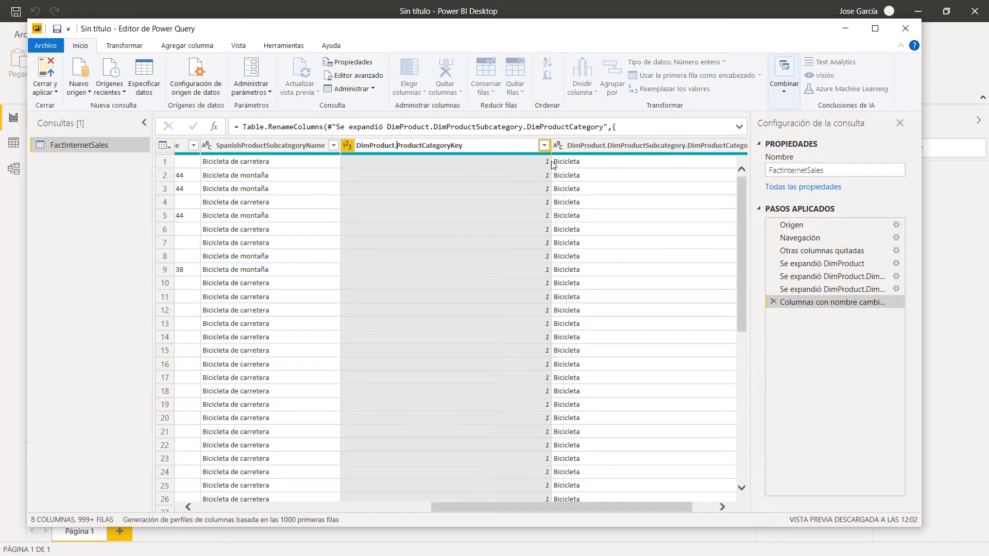
{"action": "key", "text": "BackSpace"}
{"action": "key", "text": "BackSpace"}
{"action": "key", "text": "BackSpace"}
{"action": "key", "text": "BackSpace"}
{"action": "key", "text": "BackSpace"}
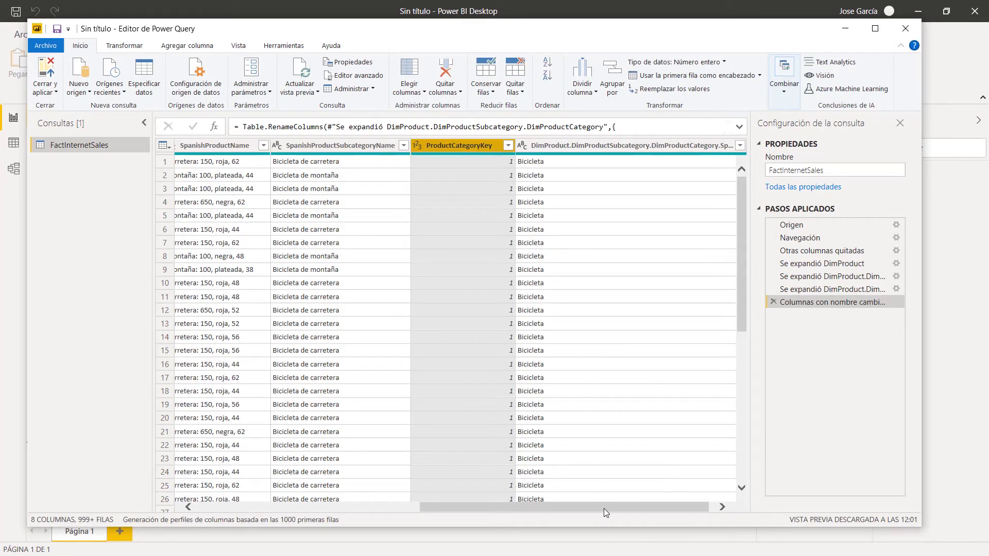
- Shorten the expanded category name column's header to SpanishProductCategoryName, dropping the whole table prefix
{"action": "left_click_drag", "start_coordinate": [604, 509], "coordinate": [610, 509]}
{"action": "left_click", "coordinate": [668, 149]}
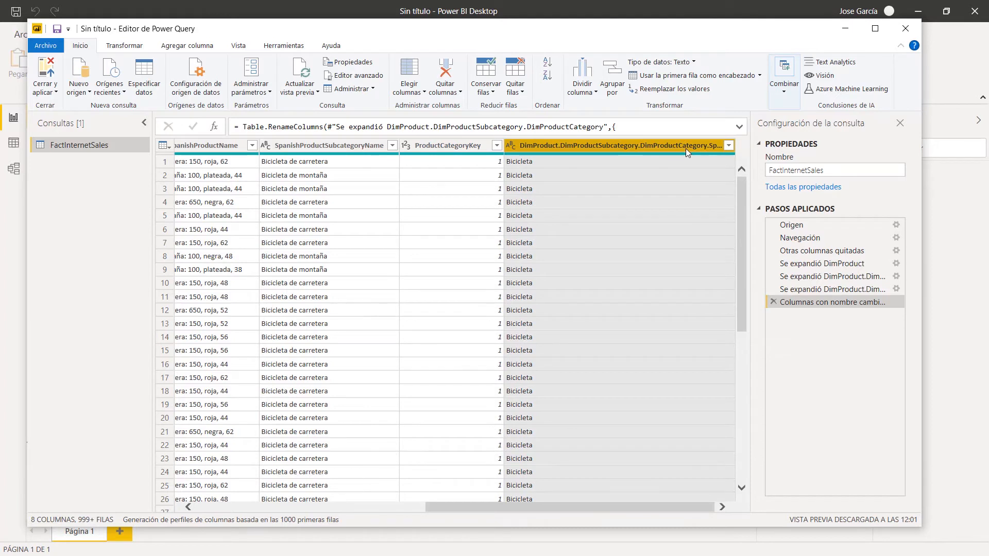
{"action": "double_click", "coordinate": [685, 148]}
{"action": "left_click", "coordinate": [708, 146]}
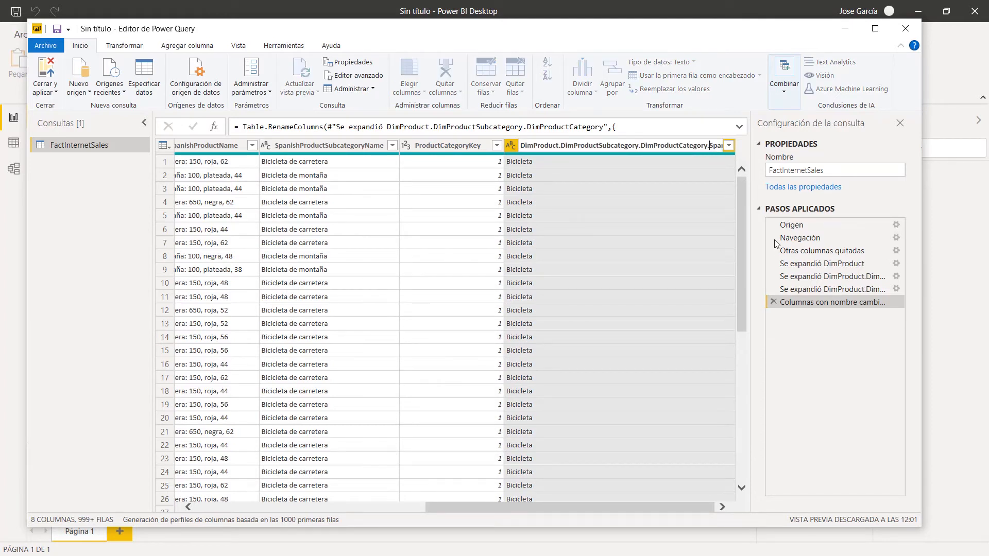
{"action": "key", "text": "BackSpace"}
{"action": "key", "text": "BackSpace"}
{"action": "key", "text": "BackSpace"}
{"action": "key", "text": "BackSpace"}
{"action": "key", "text": "BackSpace"}
{"action": "key", "text": "BackSpace"}
{"action": "key", "text": "BackSpace"}
{"action": "key", "text": "BackSpace"}
{"action": "key", "text": "BackSpace"}
{"action": "key", "text": "BackSpace"}
{"action": "key", "text": "BackSpace"}
{"action": "key", "text": "BackSpace"}
{"action": "key", "text": "BackSpace"}
{"action": "key", "text": "BackSpace"}
{"action": "key", "text": "BackSpace"}
{"action": "key", "text": "BackSpace"}
{"action": "key", "text": "BackSpace"}
{"action": "key", "text": "BackSpace"}
{"action": "key", "text": "BackSpace"}
{"action": "key", "text": "BackSpace"}
{"action": "key", "text": "BackSpace"}
{"action": "key", "text": "BackSpace"}
{"action": "key", "text": "BackSpace"}
{"action": "key", "text": "BackSpace"}
{"action": "key", "text": "BackSpace"}
{"action": "key", "text": "BackSpace"}
{"action": "key", "text": "BackSpace"}
{"action": "key", "text": "BackSpace"}
{"action": "key", "text": "BackSpace"}
{"action": "key", "text": "BackSpace"}
{"action": "key", "text": "BackSpace"}
{"action": "key", "text": "BackSpace"}
{"action": "key", "text": "BackSpace"}
{"action": "key", "text": "BackSpace"}
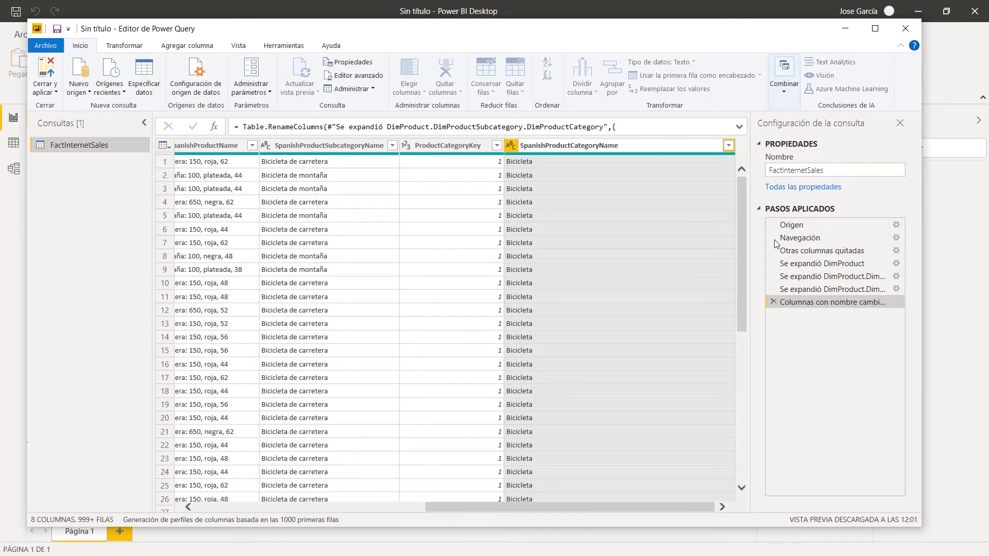
{"action": "key", "text": "Return"}
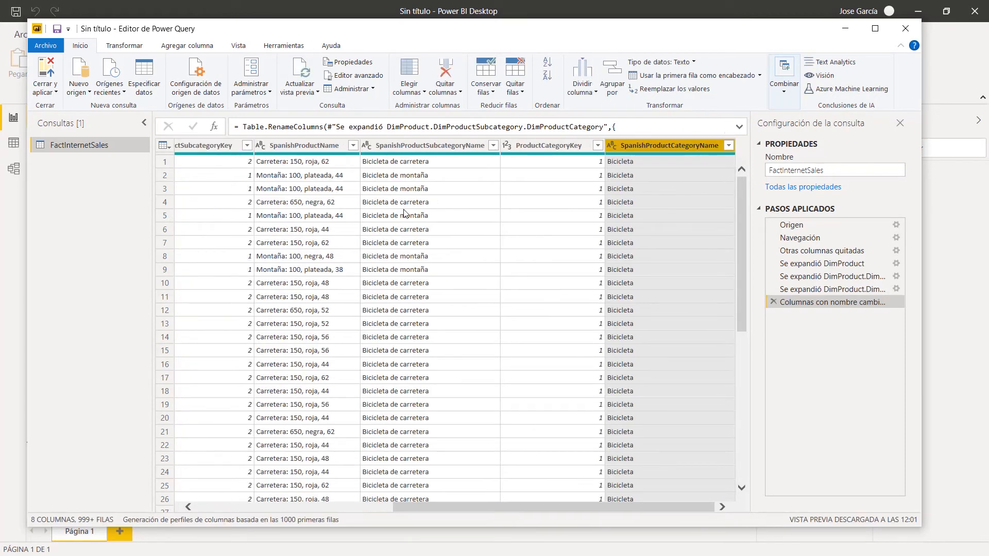
{"action": "left_click_drag", "start_coordinate": [482, 509], "coordinate": [241, 512]}
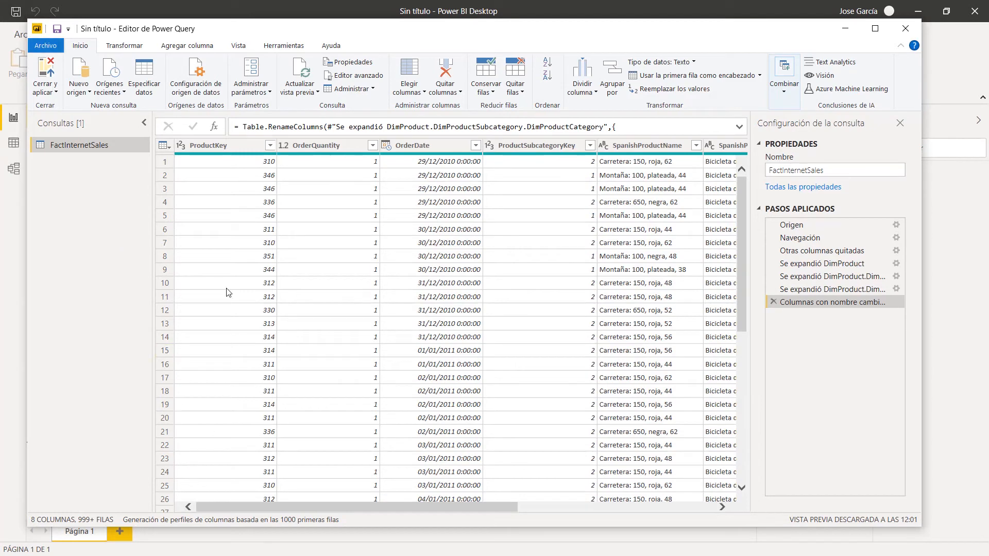
- Close the query editor and apply its changes so the flattened FactInternetSales query loads into the model
{"action": "left_click", "coordinate": [55, 92]}
{"action": "left_click", "coordinate": [56, 135]}
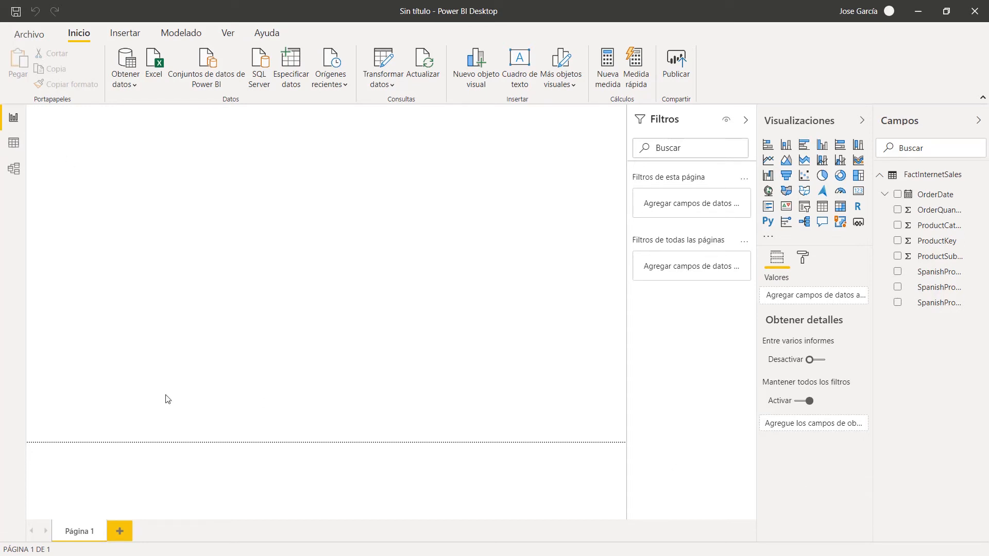
- Review the loaded FactInternetSales rows, and enlarge its table card in the model diagram to show all field names in full
{"action": "left_click", "coordinate": [21, 151]}
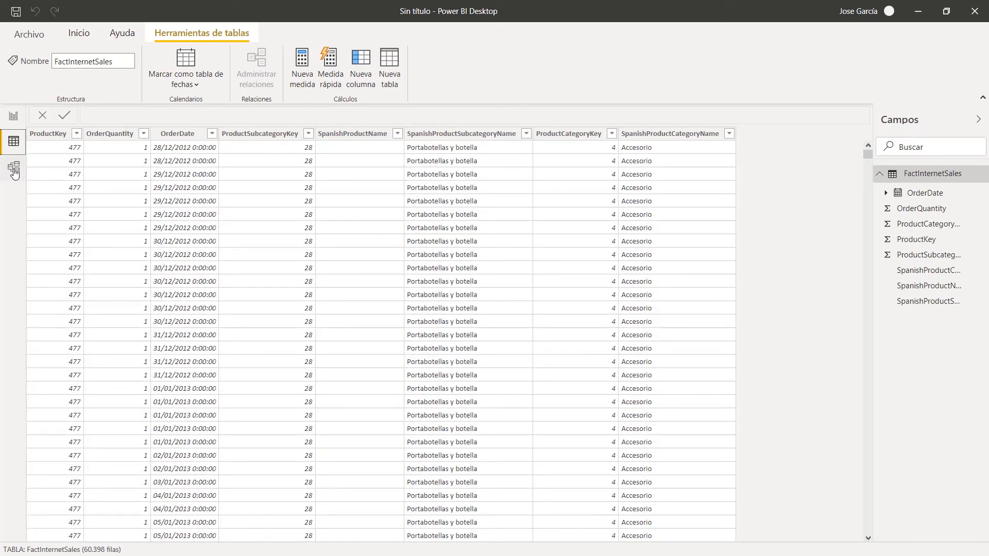
{"action": "left_click", "coordinate": [13, 168]}
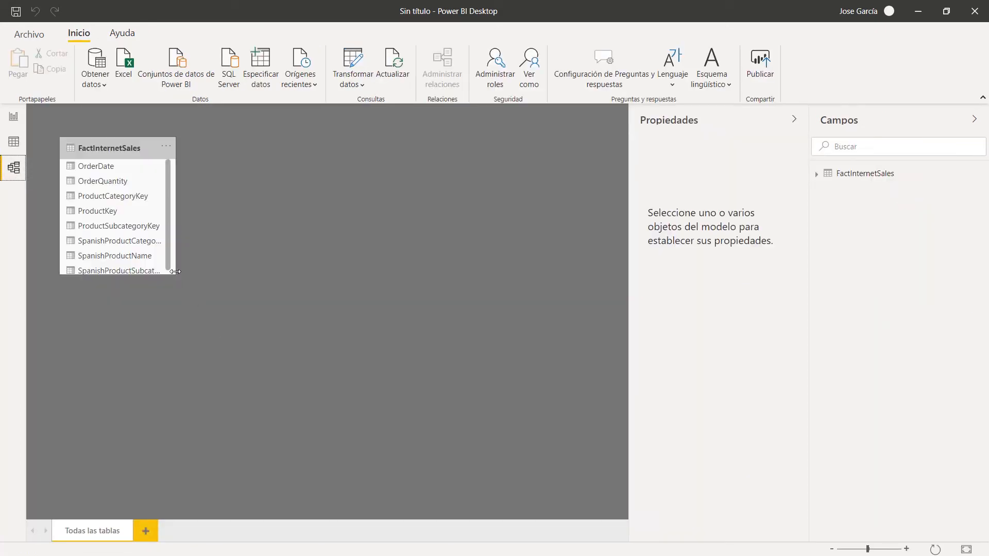
{"action": "left_click_drag", "start_coordinate": [175, 275], "coordinate": [221, 297]}
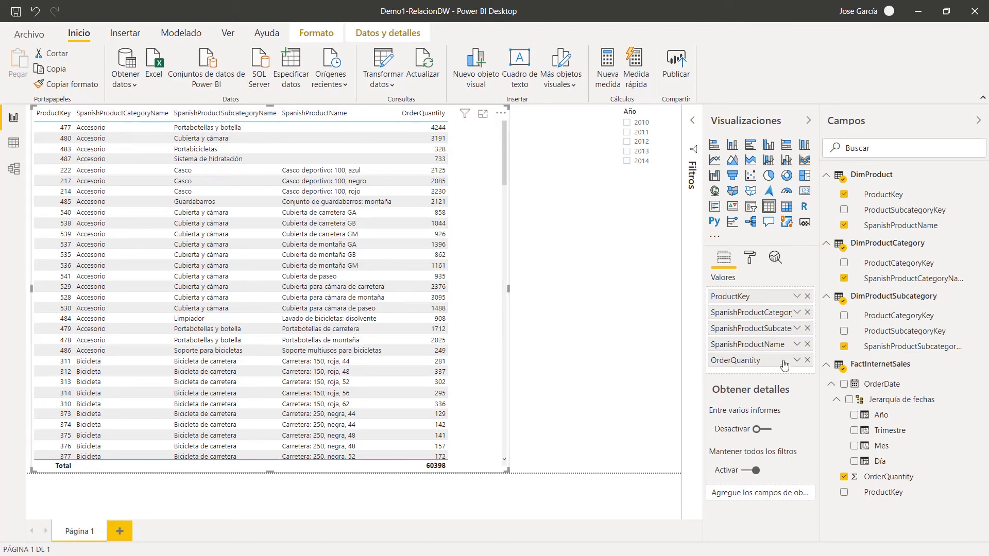
- Examine which fields the table visual and the year slicer use in the Demo1-RelacionDW report
{"action": "left_click_drag", "start_coordinate": [705, 355], "coordinate": [664, 356]}
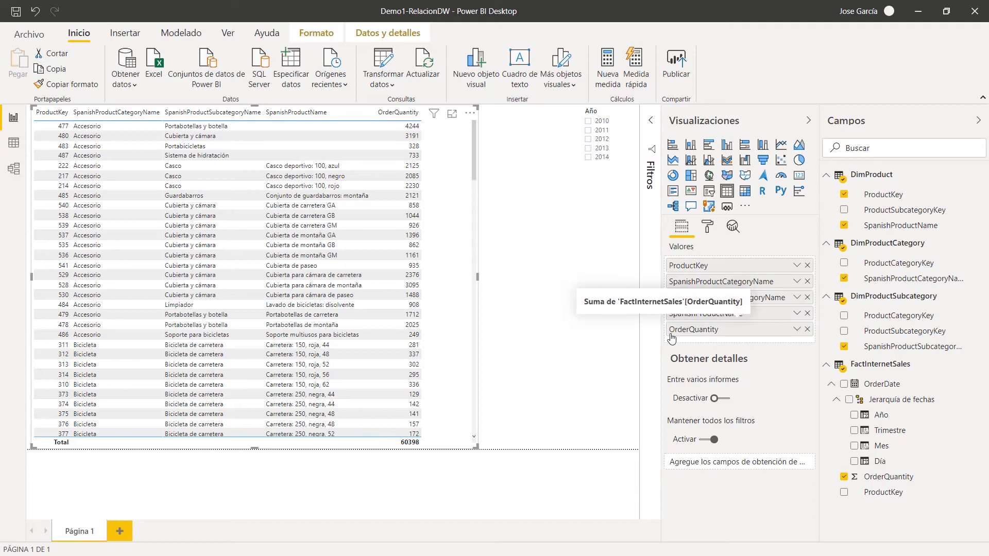
{"action": "left_click", "coordinate": [619, 189]}
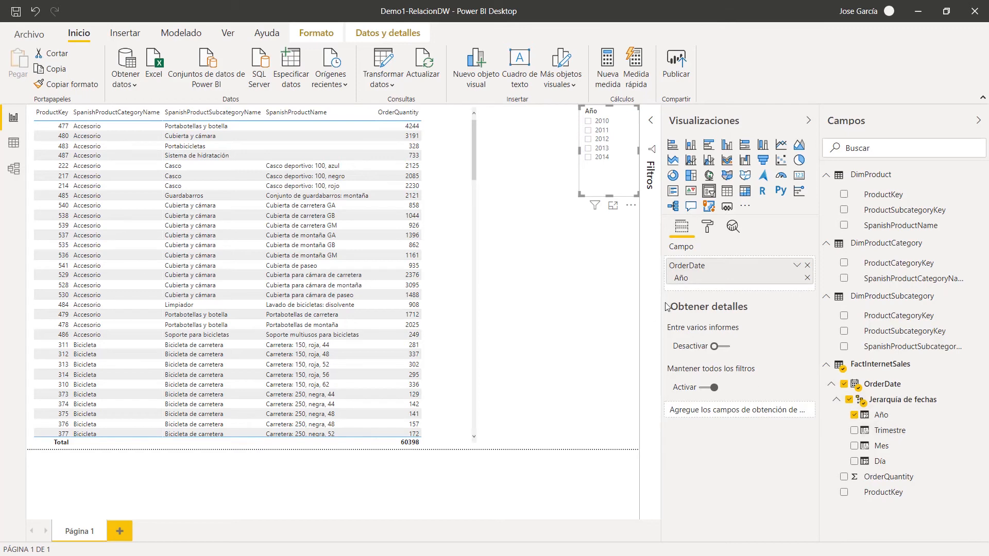
{"action": "left_click_drag", "start_coordinate": [663, 307], "coordinate": [709, 308]}
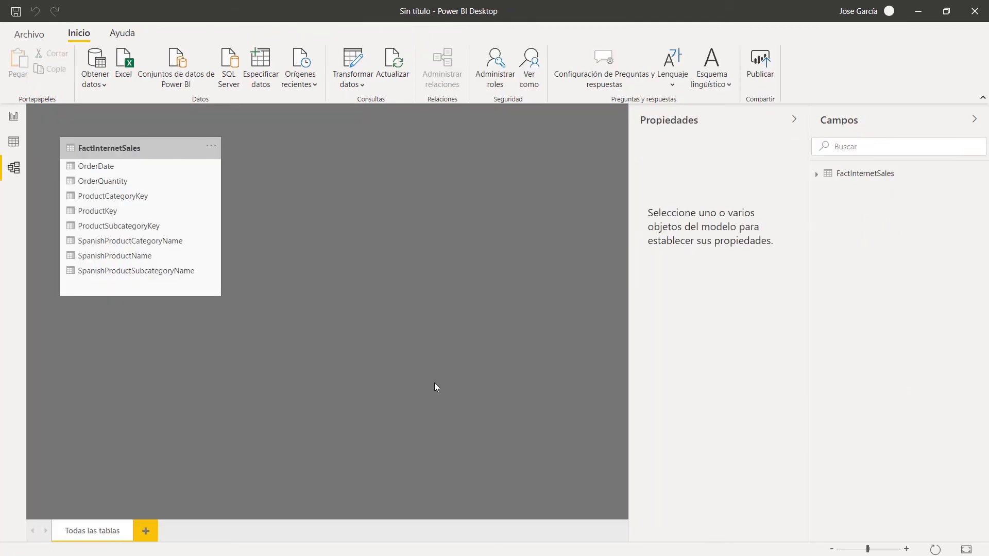
- In the untitled report, insert a table visual on Página 1, enlarge it and make room to read the full field names
{"action": "left_click", "coordinate": [18, 120]}
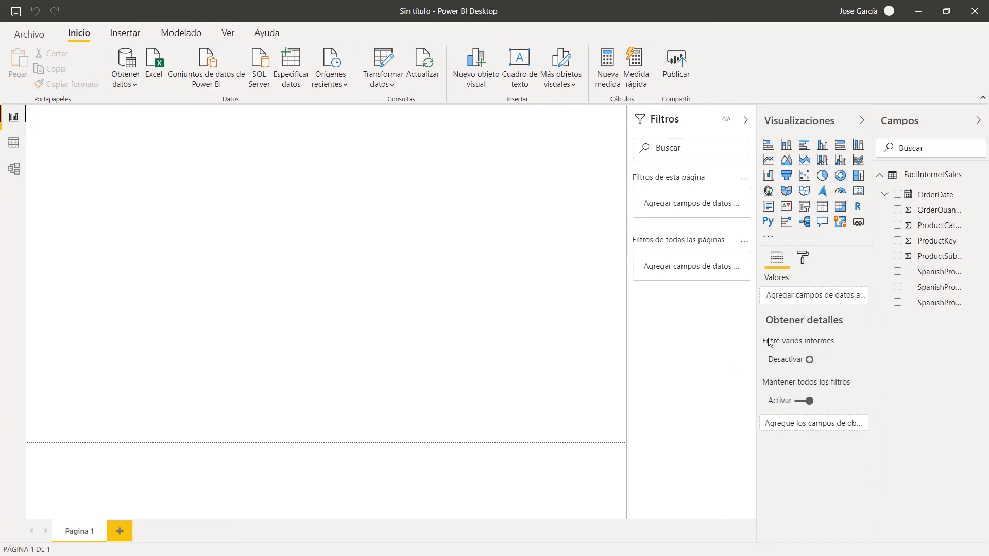
{"action": "left_click", "coordinate": [746, 120]}
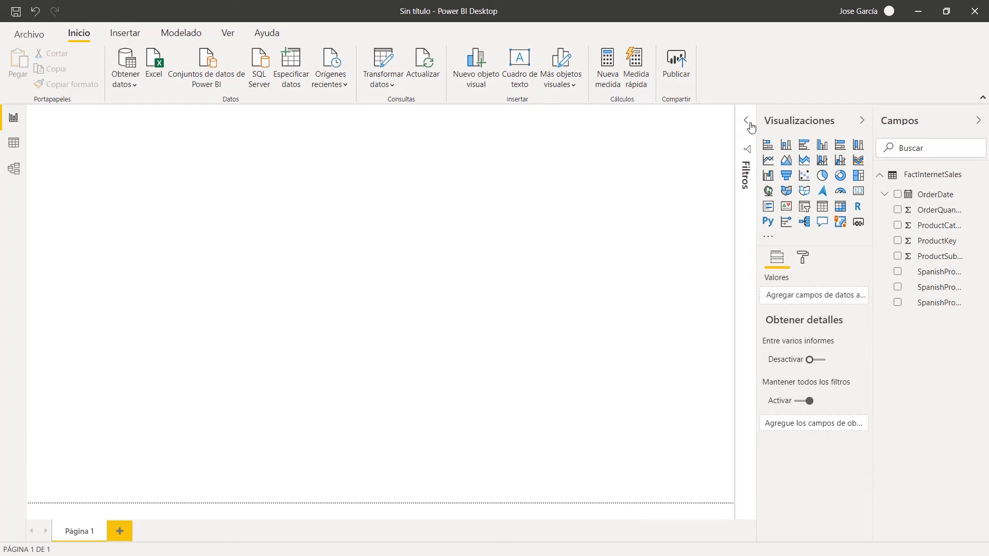
{"action": "left_click", "coordinate": [822, 207]}
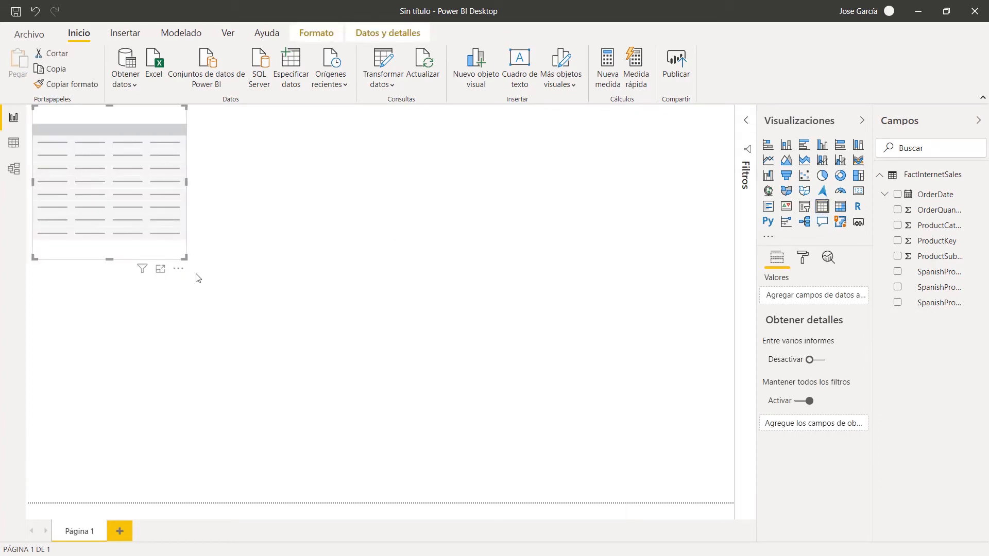
{"action": "left_click_drag", "start_coordinate": [185, 258], "coordinate": [448, 501]}
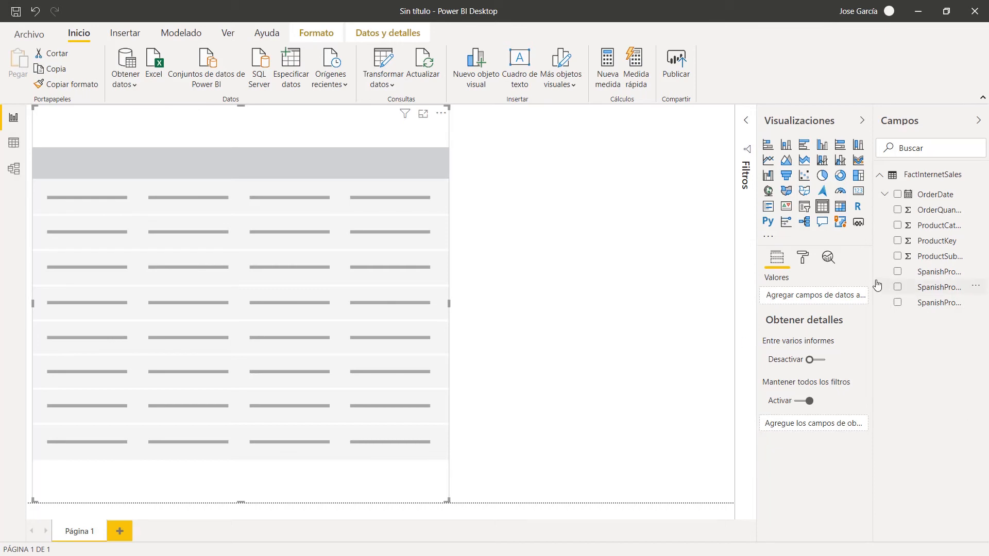
{"action": "left_click_drag", "start_coordinate": [877, 283], "coordinate": [784, 282]}
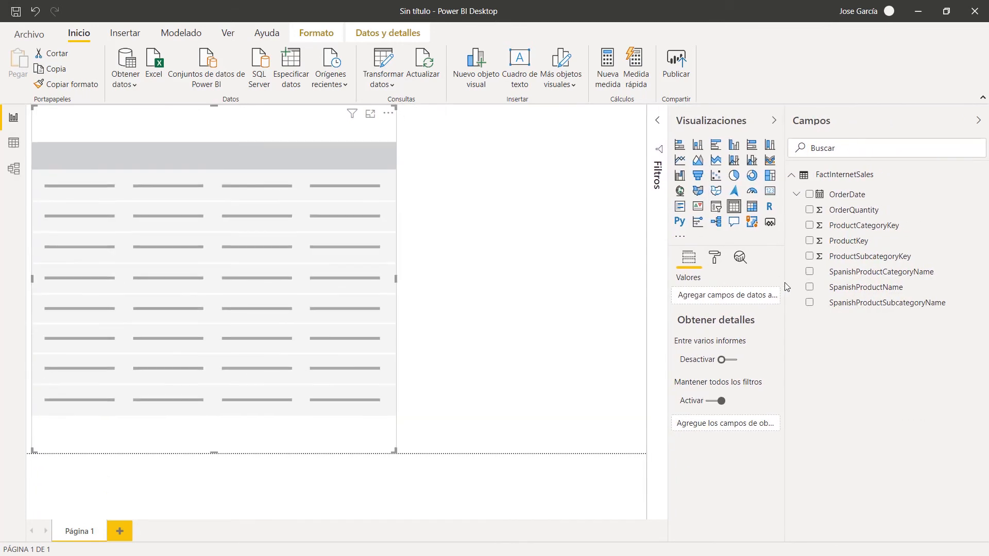
- Add ProductKey to the table visual without summarization, followed by SpanishProductCategoryName
{"action": "left_click", "coordinate": [810, 242]}
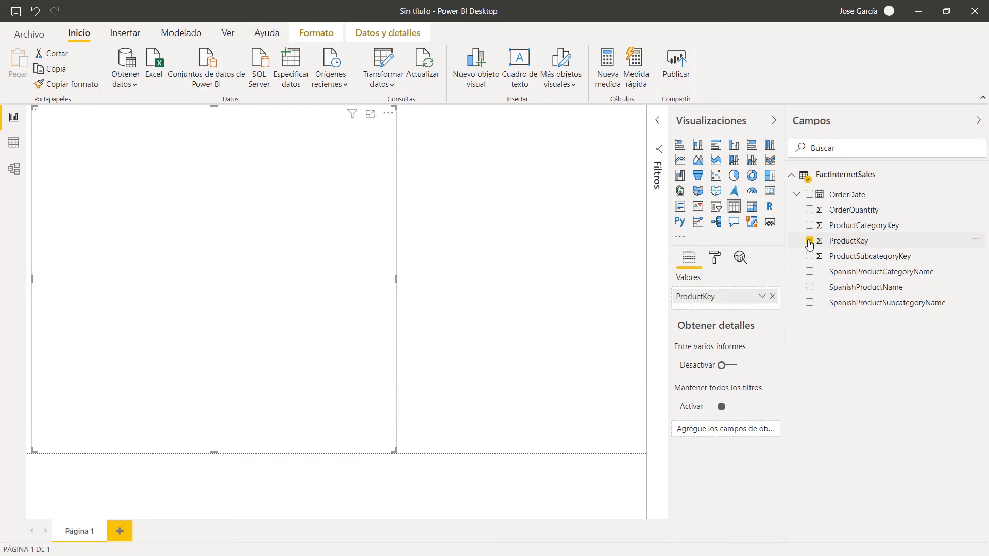
{"action": "left_click", "coordinate": [762, 296]}
{"action": "left_click", "coordinate": [812, 127]}
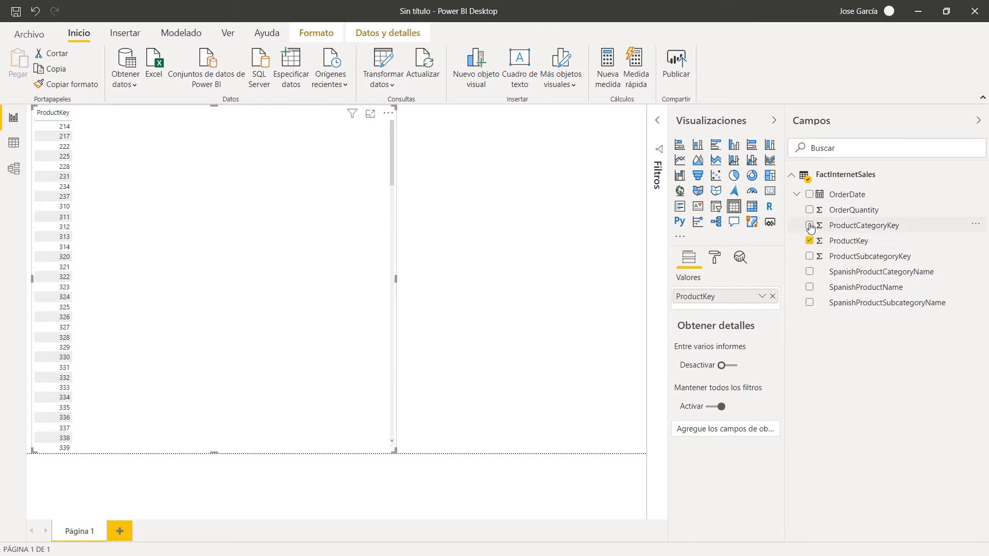
{"action": "left_click", "coordinate": [810, 276]}
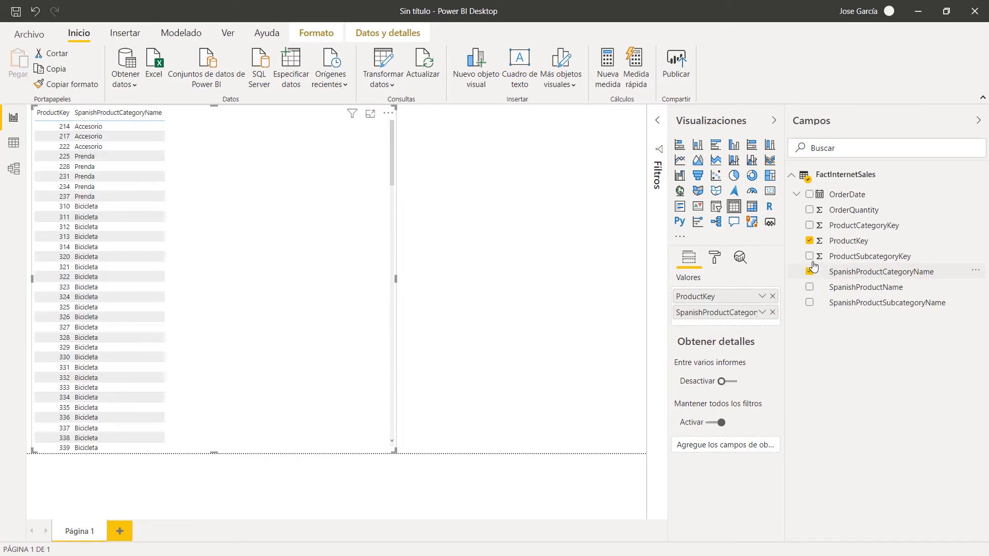
{"action": "left_click", "coordinate": [809, 257]}
{"action": "left_click", "coordinate": [810, 286]}
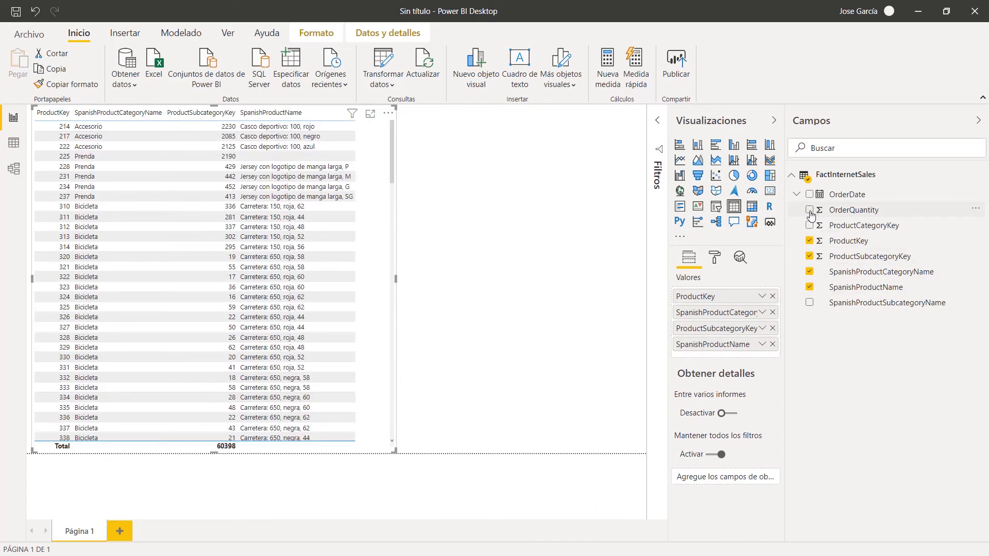
{"action": "left_click", "coordinate": [810, 257]}
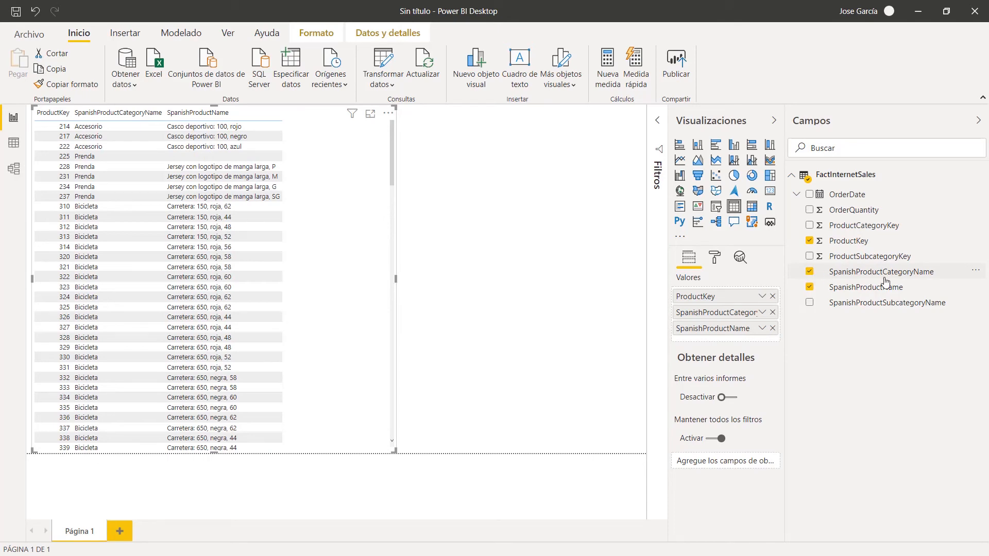
{"action": "left_click", "coordinate": [810, 287]}
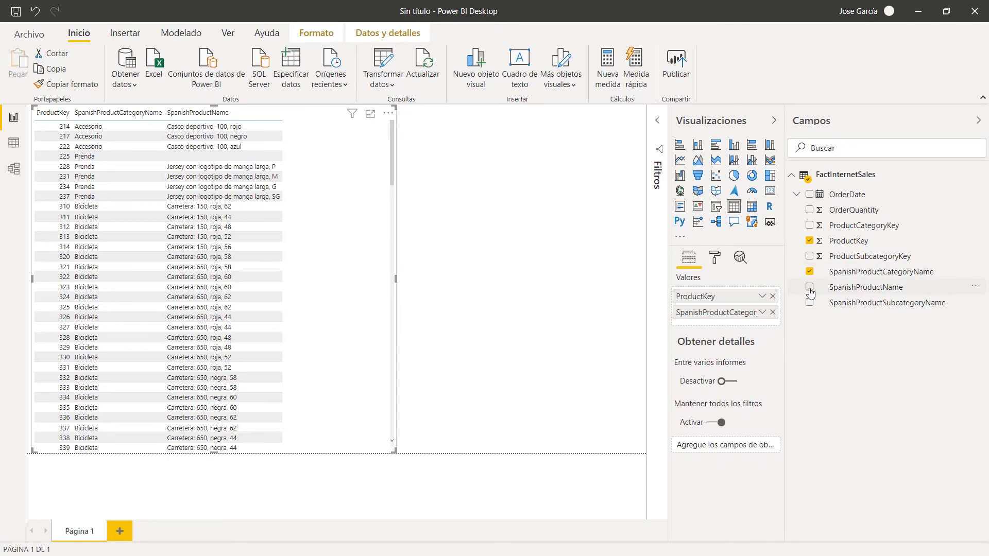
- Add SpanishProductSubcategoryName, SpanishProductName and OrderQuantity to the table visual, in that order
{"action": "left_click", "coordinate": [810, 303]}
{"action": "left_click", "coordinate": [810, 288]}
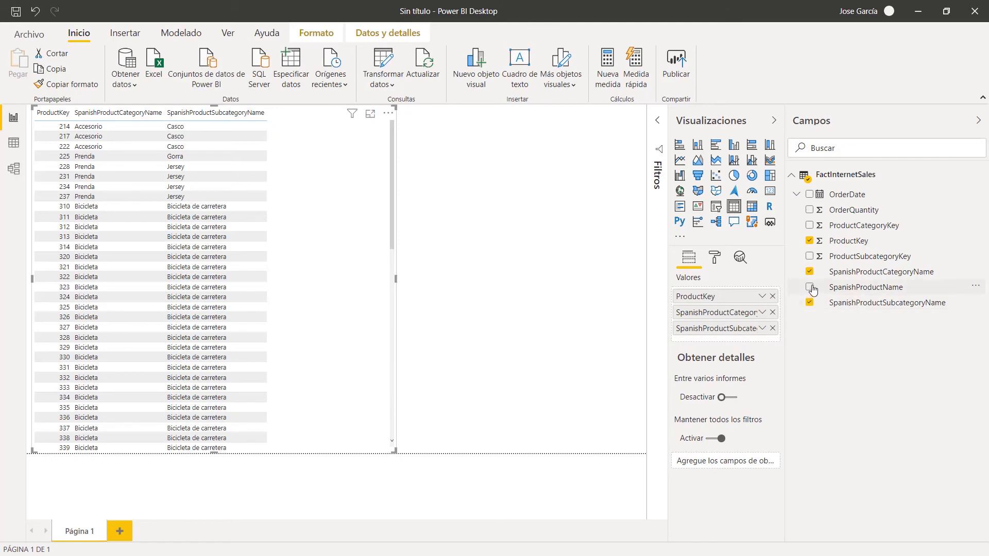
{"action": "left_click", "coordinate": [810, 210]}
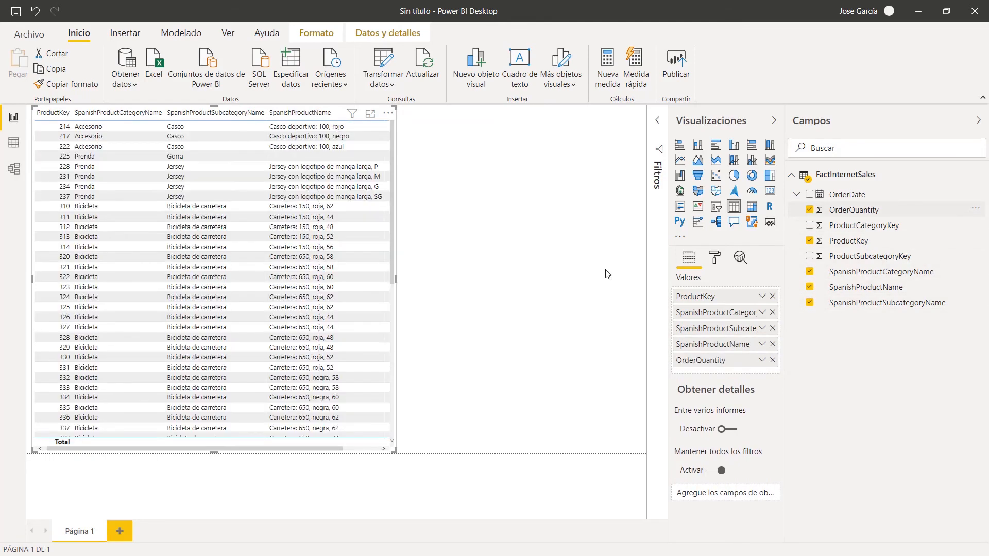
- Widen the table visual so the OrderQuantity column fits without horizontal scrolling, leaving no row highlighted
{"action": "left_click", "coordinate": [407, 283]}
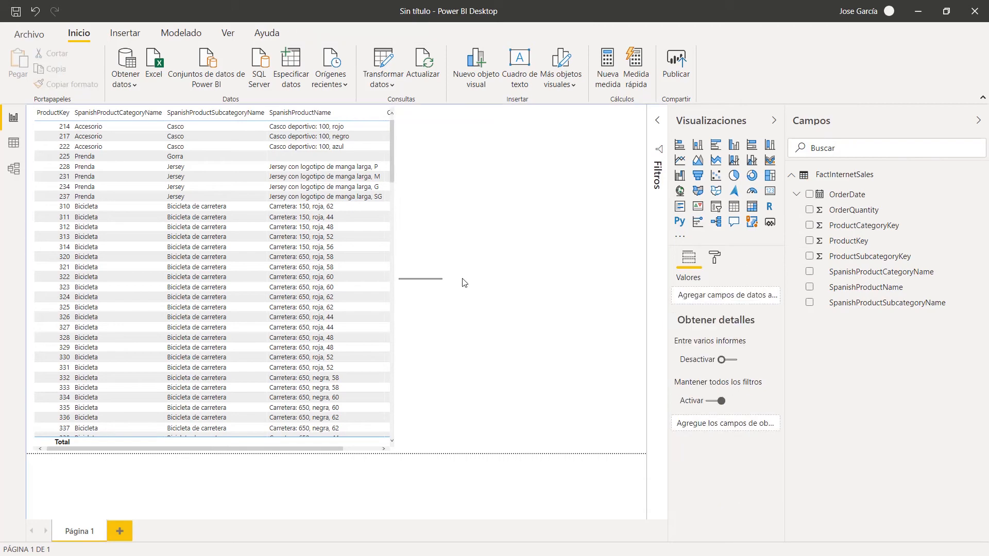
{"action": "left_click", "coordinate": [394, 284]}
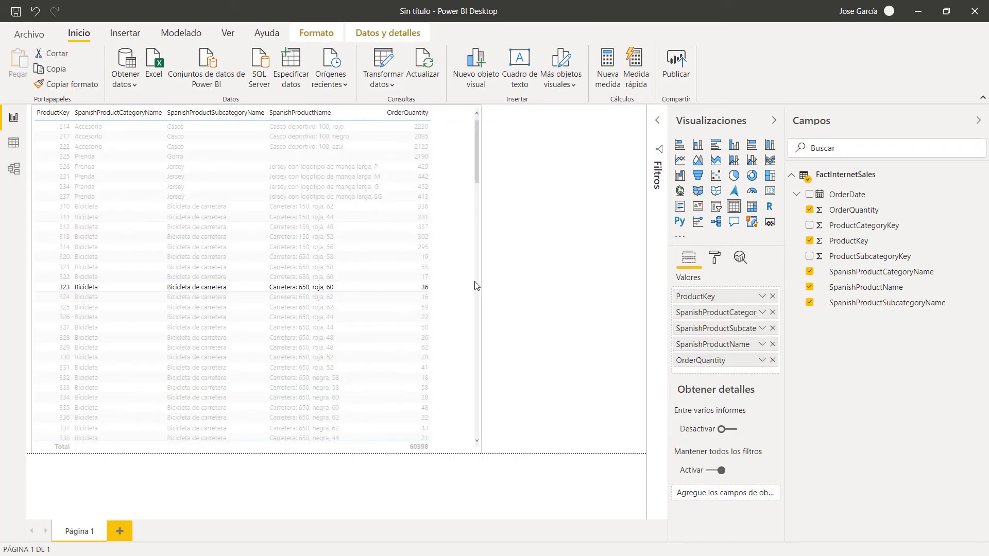
{"action": "left_click", "coordinate": [364, 286]}
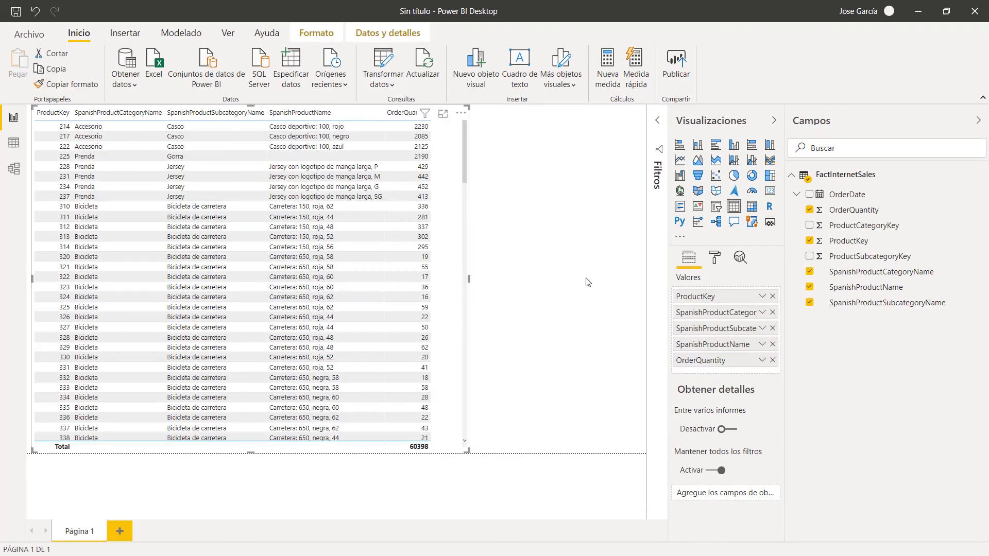
- Insert a narrow slicer beside the table visual, based on the Año level of the OrderDate date hierarchy
{"action": "left_click", "coordinate": [605, 224]}
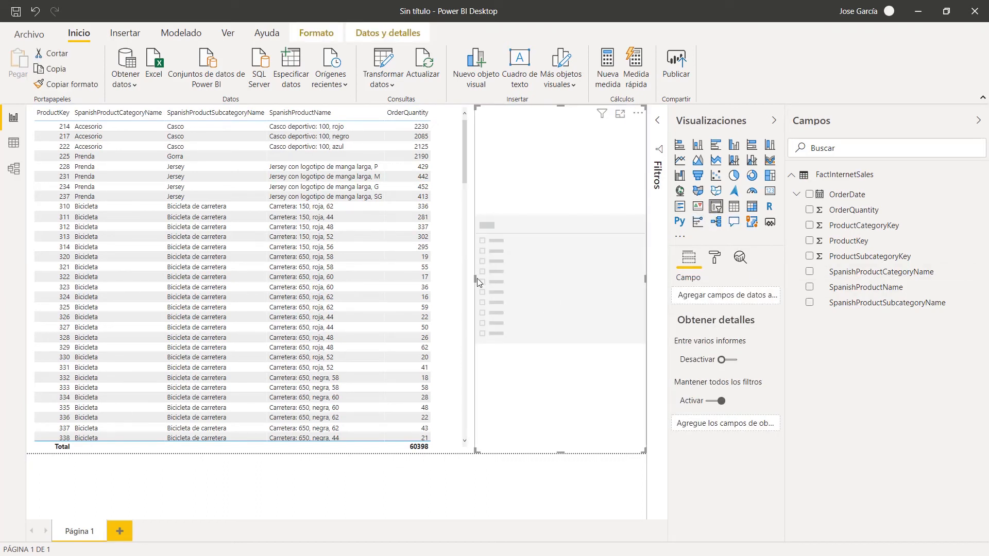
{"action": "left_click_drag", "start_coordinate": [475, 278], "coordinate": [565, 278]}
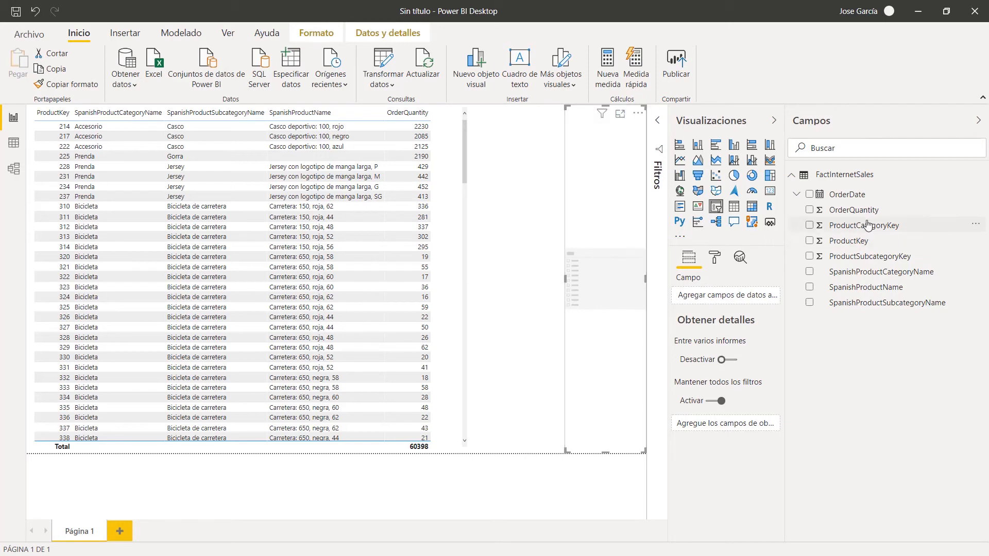
{"action": "left_click", "coordinate": [796, 195]}
{"action": "left_click", "coordinate": [801, 209]}
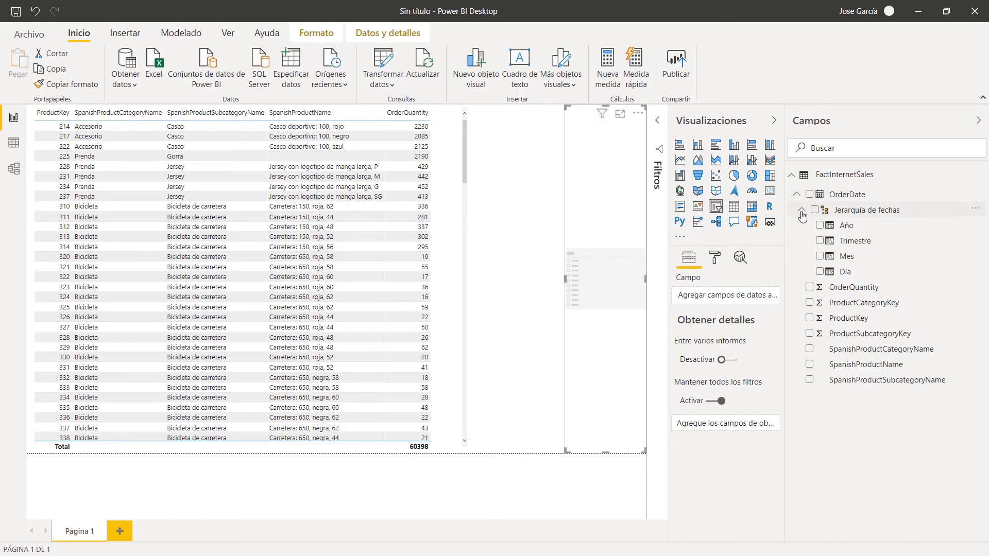
{"action": "left_click", "coordinate": [820, 225]}
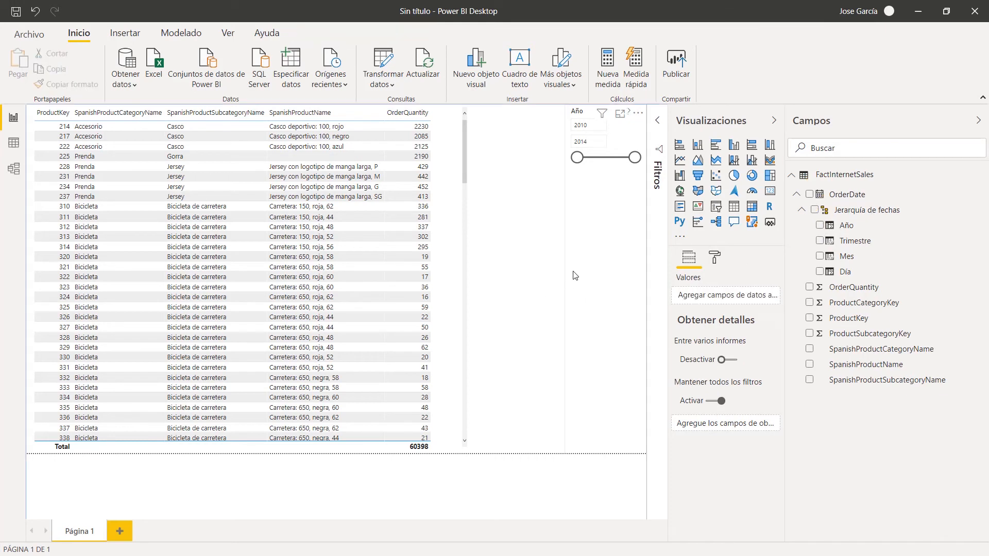
- Show the Año slicer as a list, then narrow it and place it near the page's upper right corner
{"action": "left_click_drag", "start_coordinate": [566, 278], "coordinate": [485, 278]}
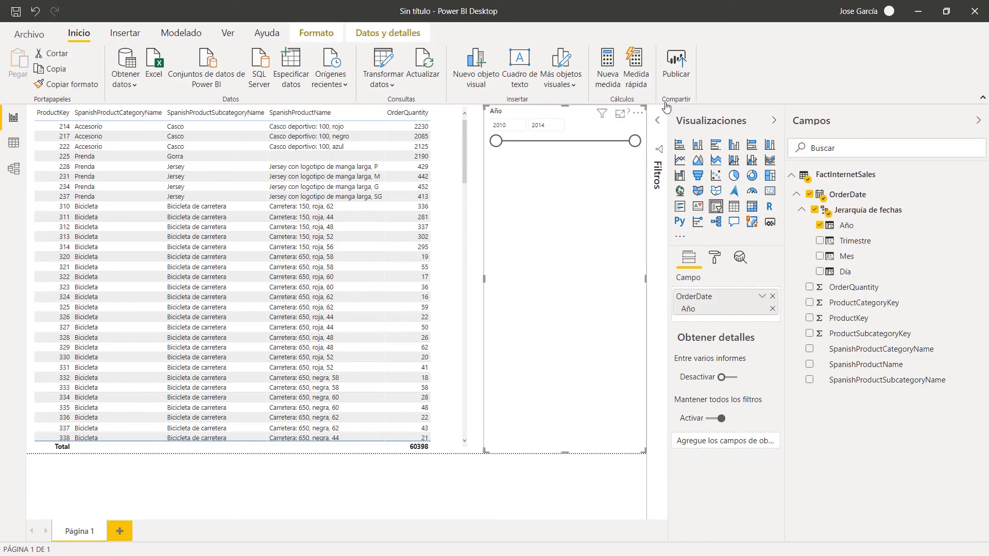
{"action": "left_click", "coordinate": [443, 272]}
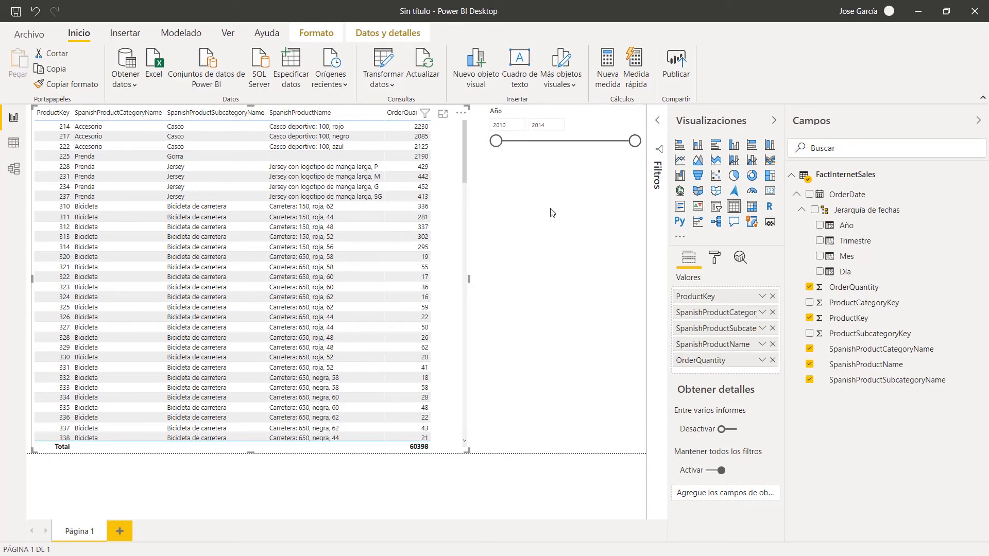
{"action": "left_click", "coordinate": [579, 110]}
{"action": "left_click_drag", "start_coordinate": [566, 108], "coordinate": [566, 200]}
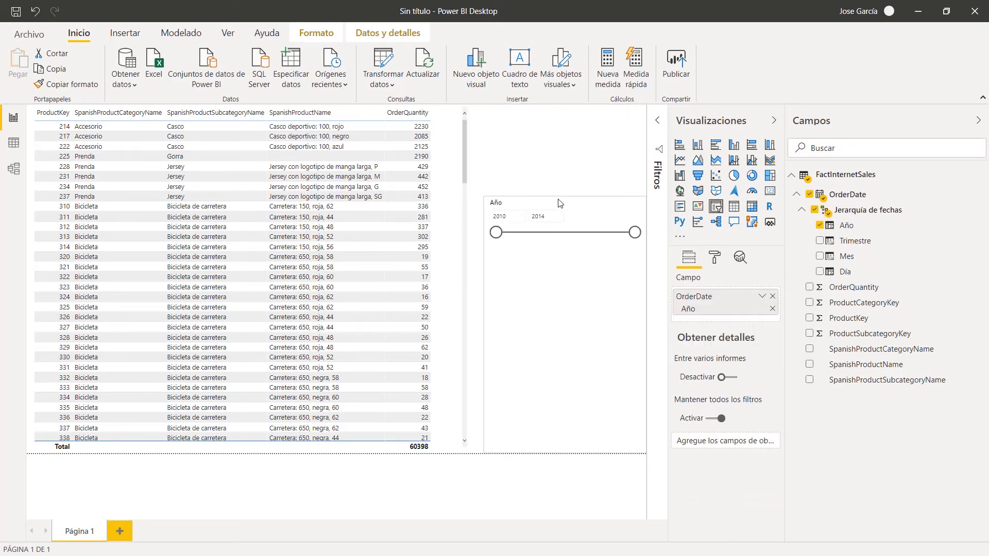
{"action": "left_click", "coordinate": [638, 208]}
{"action": "left_click", "coordinate": [598, 216]}
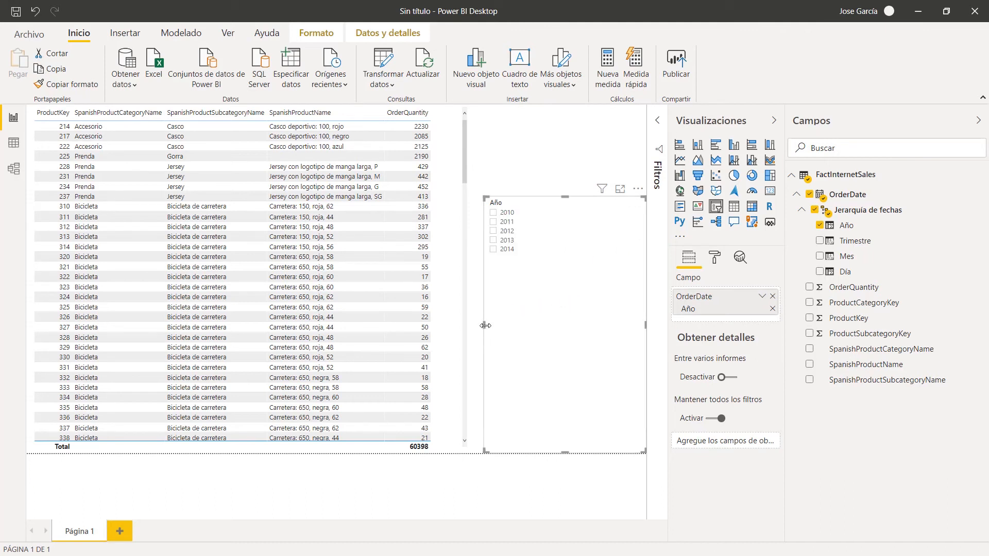
{"action": "left_click_drag", "start_coordinate": [486, 325], "coordinate": [613, 265]}
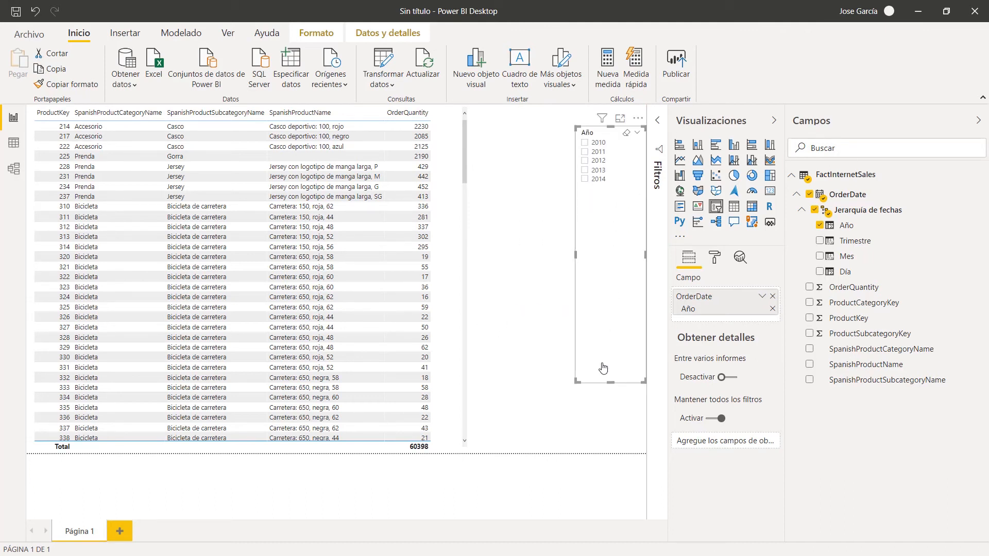
{"action": "left_click", "coordinate": [567, 282]}
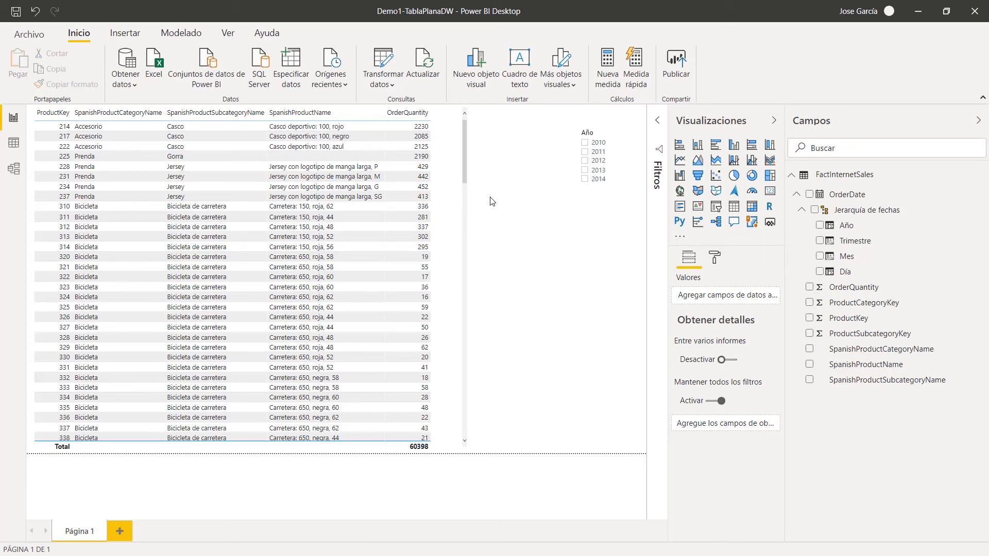
- Open the Performance Analyzer for the Demo1-TablaPlanaDW report
{"action": "left_click", "coordinate": [228, 33]}
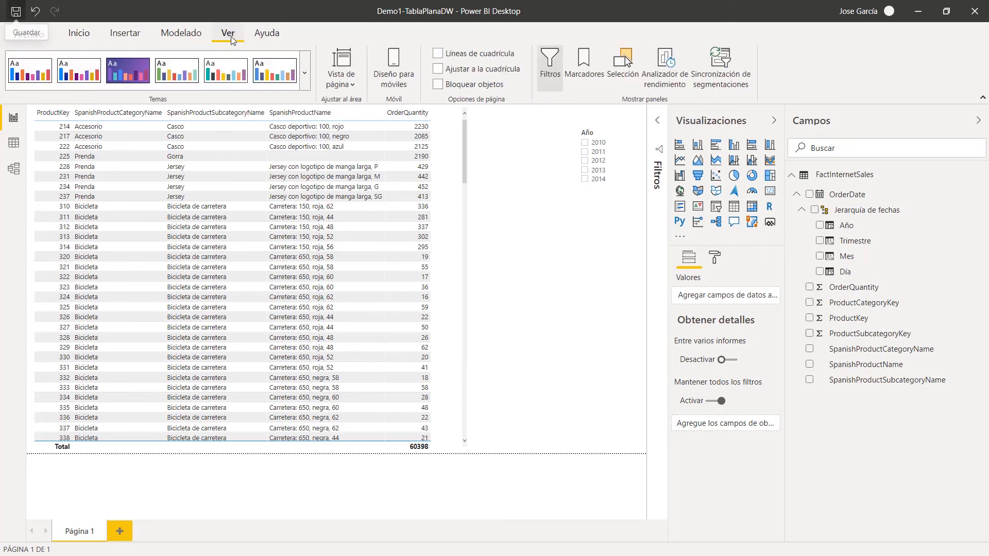
{"action": "left_click", "coordinate": [666, 67]}
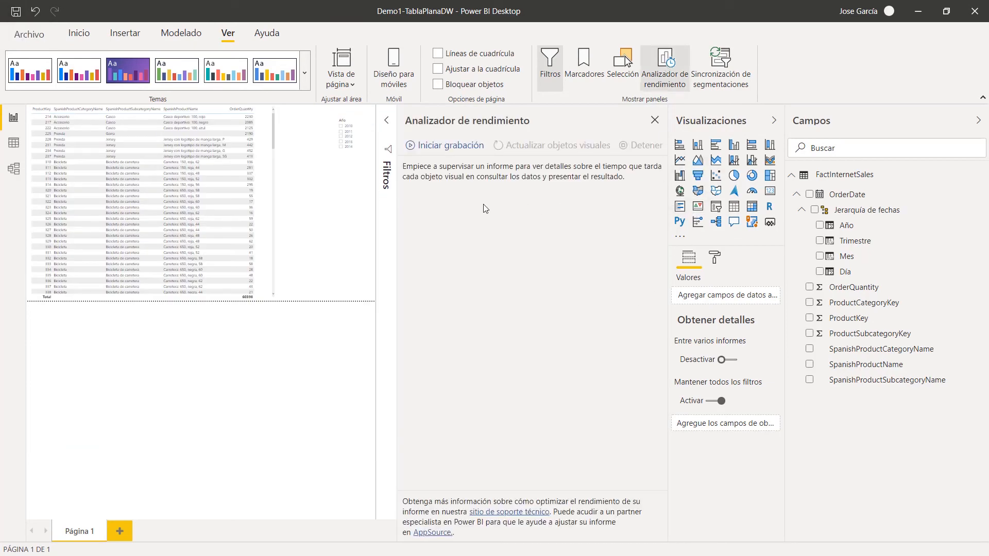
- Start a Performance Analyzer recording and refresh the flat-table report's data
{"action": "left_click", "coordinate": [432, 148]}
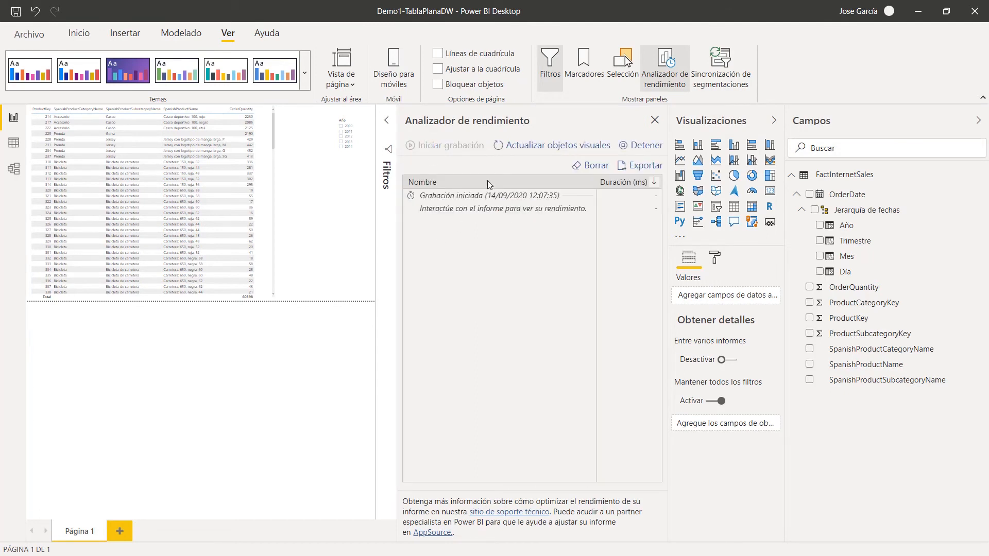
{"action": "left_click", "coordinate": [81, 35]}
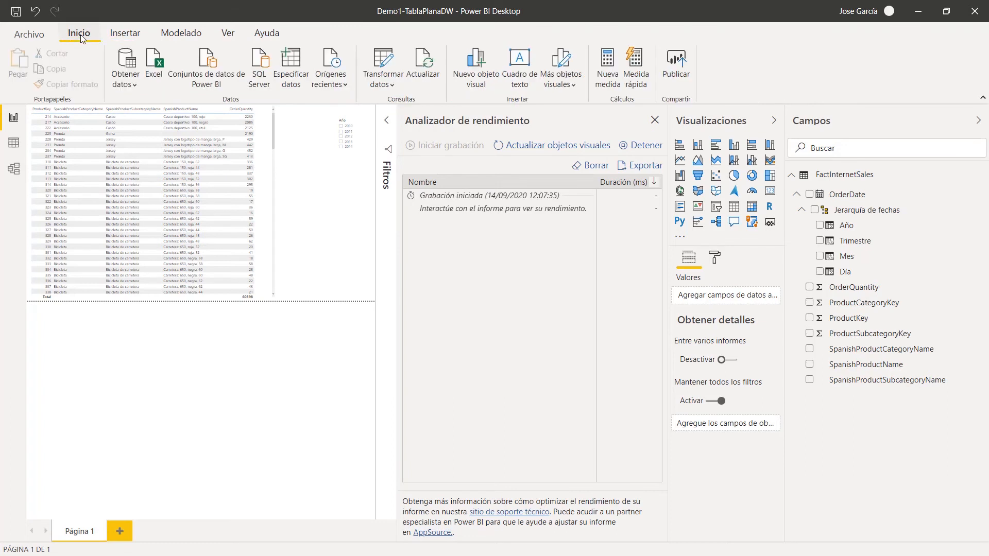
{"action": "left_click", "coordinate": [422, 66]}
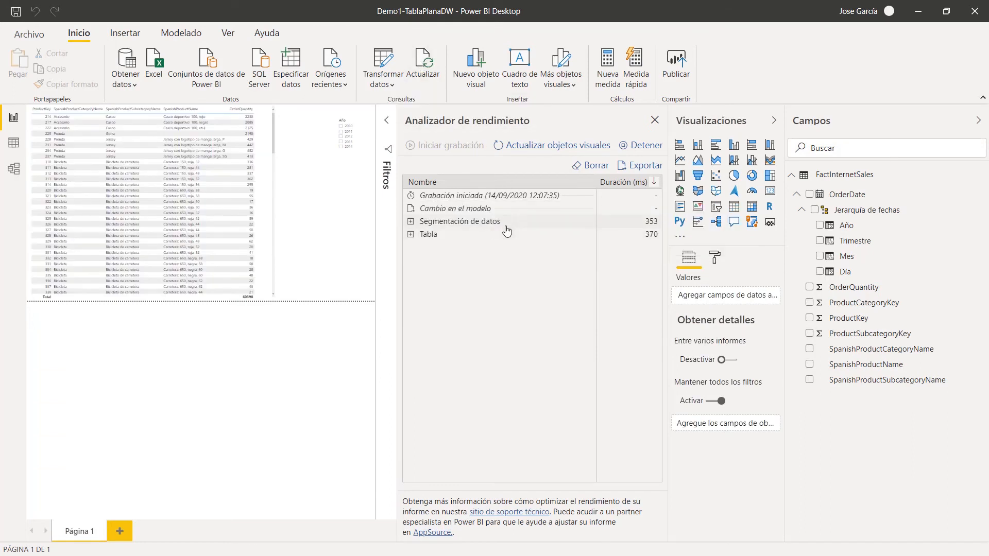
- Examine the duration breakdowns of the Segmentación de datos and Tabla entries, and collapse both
{"action": "left_click", "coordinate": [410, 222]}
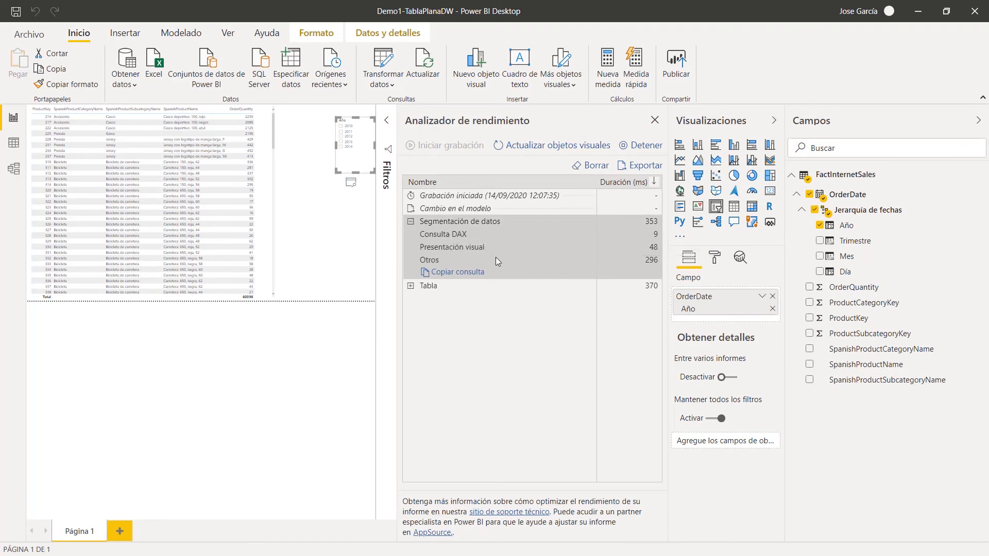
{"action": "left_click", "coordinate": [411, 285]}
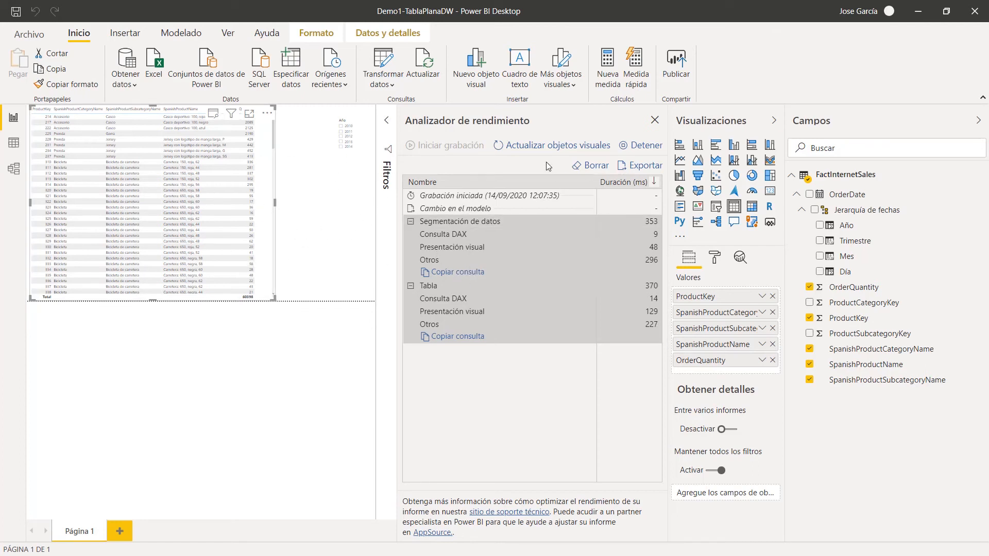
{"action": "left_click", "coordinate": [435, 227]}
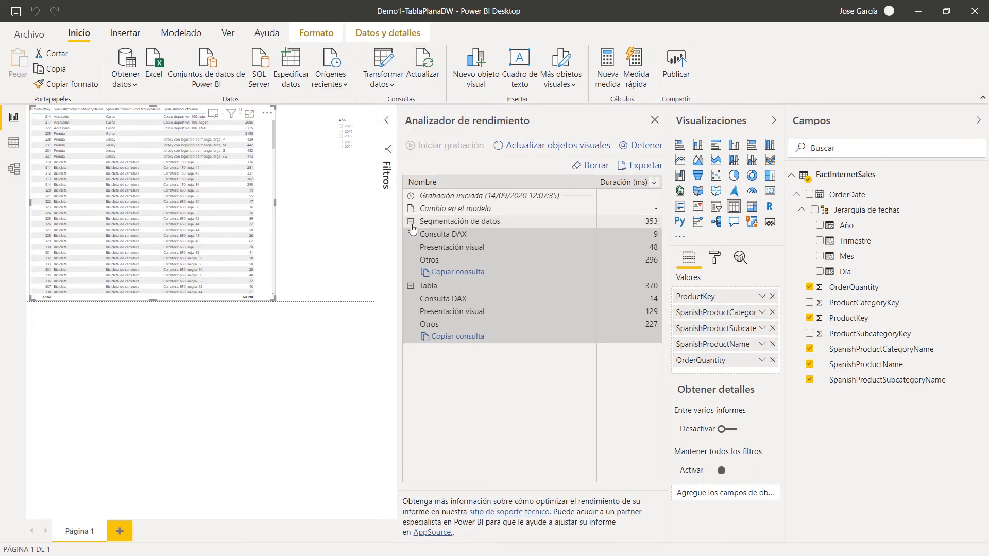
{"action": "left_click", "coordinate": [411, 221]}
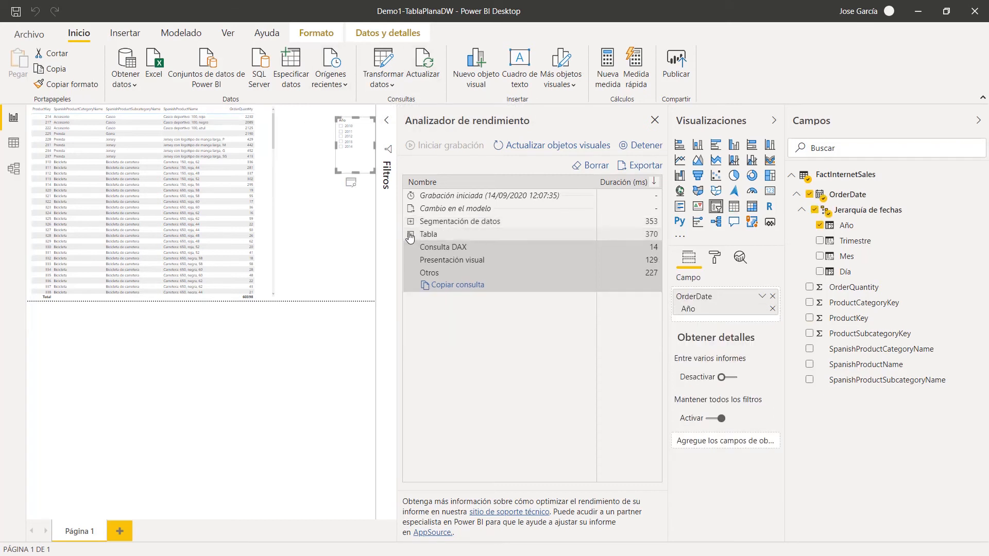
{"action": "left_click", "coordinate": [411, 234]}
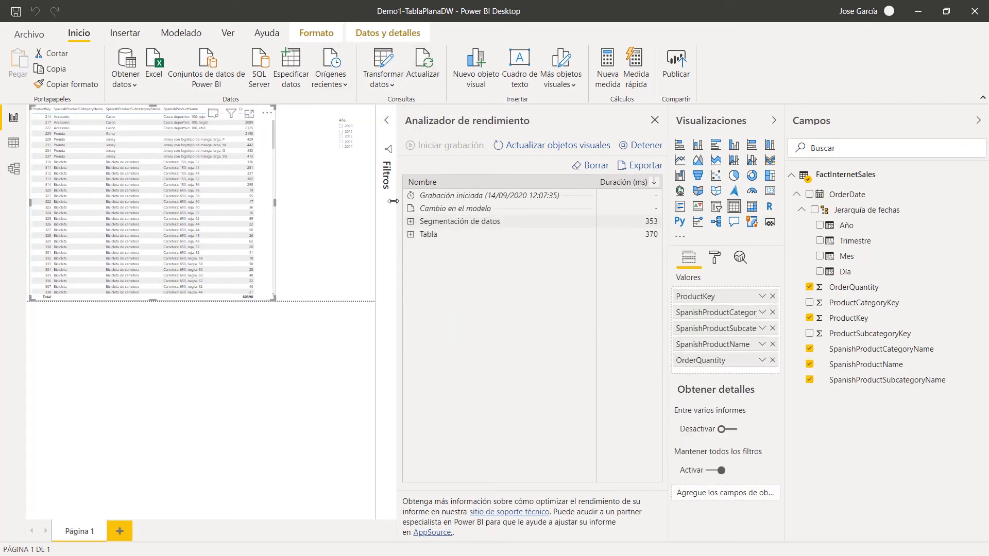
- Record two more data refreshes of the flat-table report, examining the Tabla entry's duration breakdown from the first of them
{"action": "left_click", "coordinate": [424, 62]}
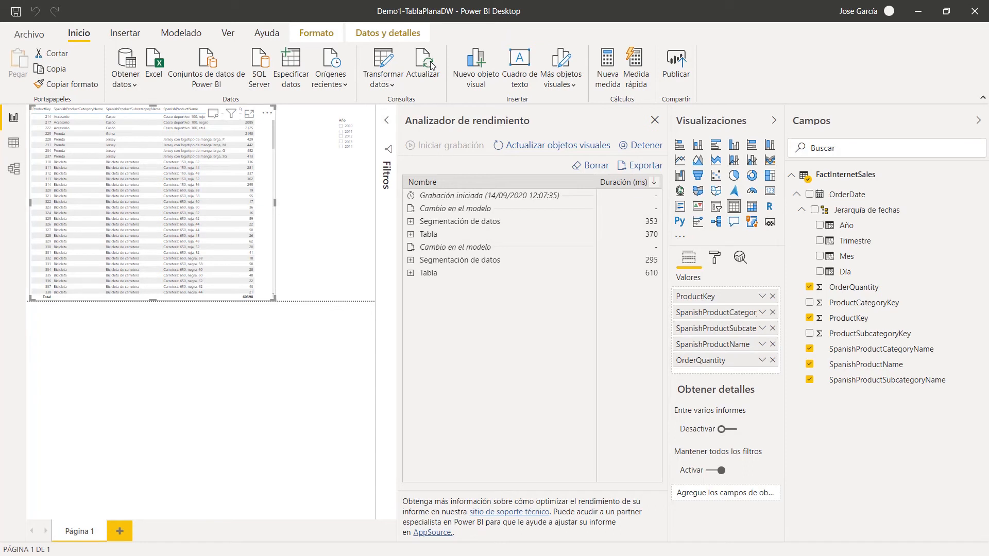
{"action": "left_click", "coordinate": [411, 274]}
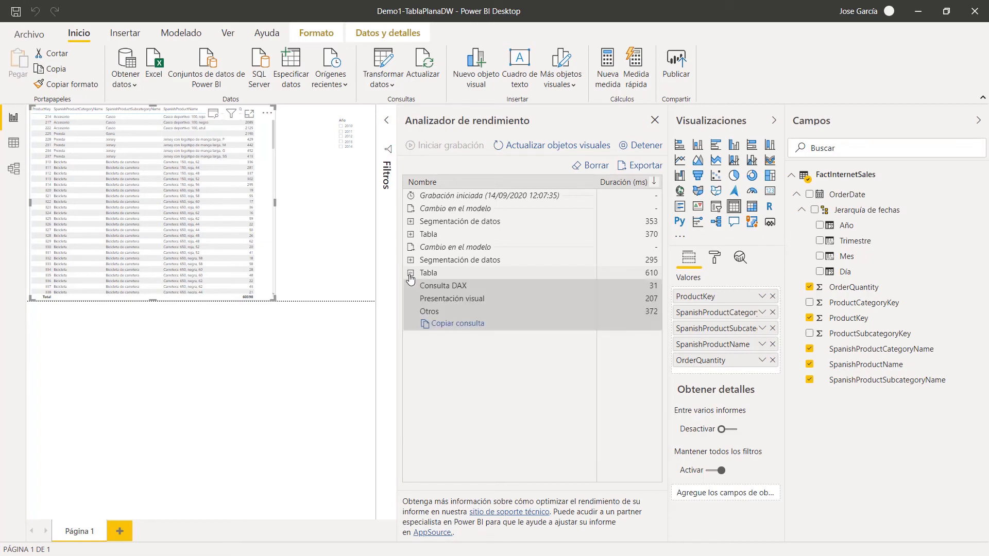
{"action": "left_click", "coordinate": [411, 275]}
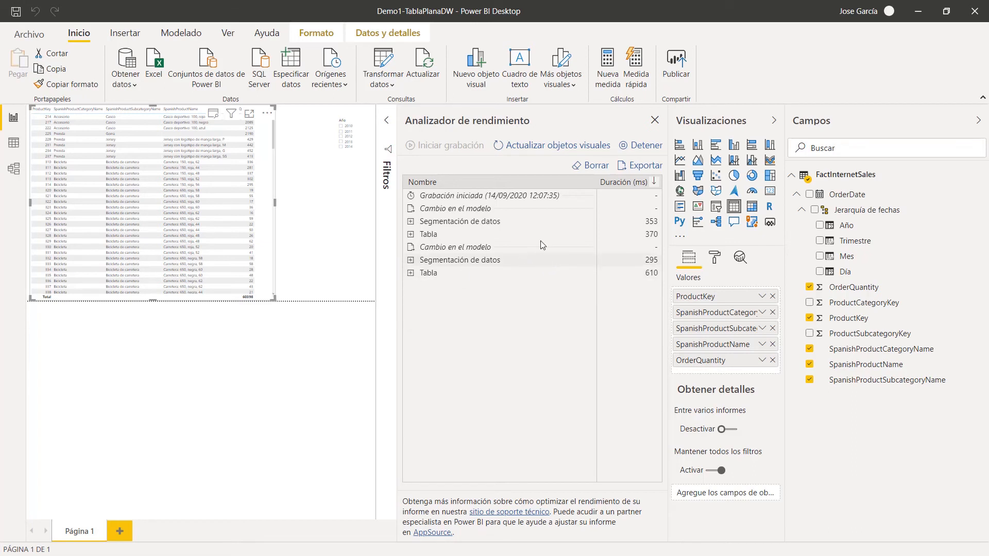
{"action": "left_click", "coordinate": [428, 63]}
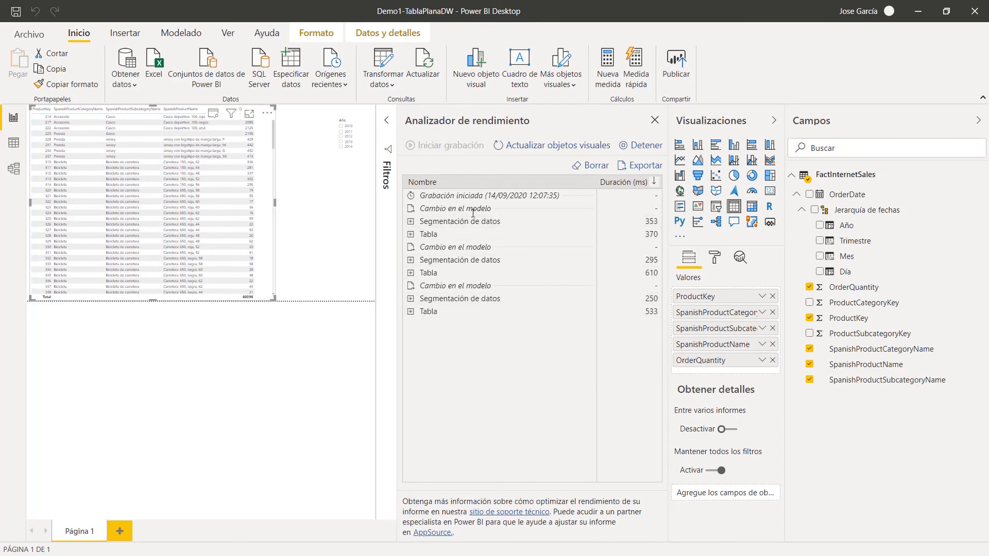
- Switch to the Demo1-RelacionDW report and slightly rearrange FactInternetSales, DimProduct, DimProductSubcategory and DimProductCategory in the model diagram
{"action": "left_click", "coordinate": [635, 153]}
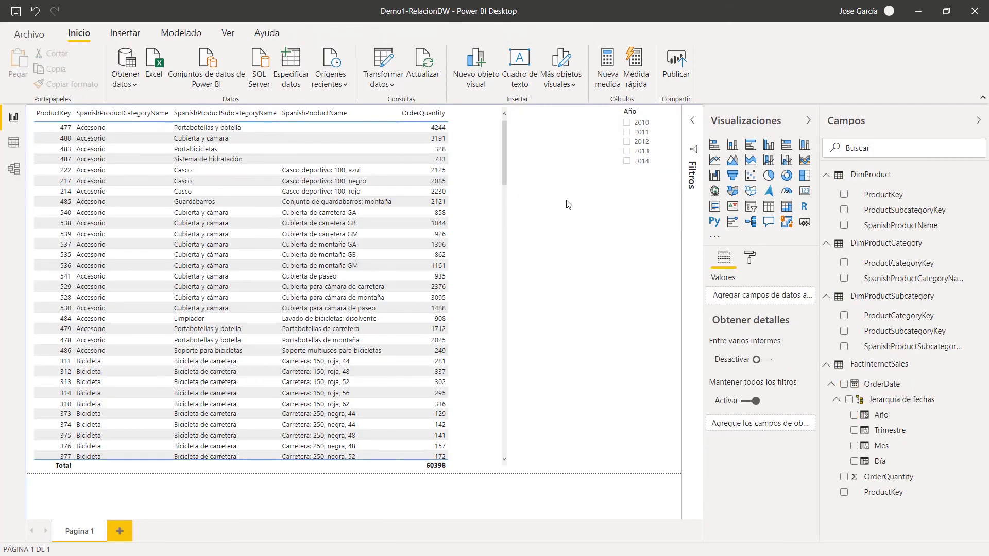
{"action": "left_click", "coordinate": [13, 168]}
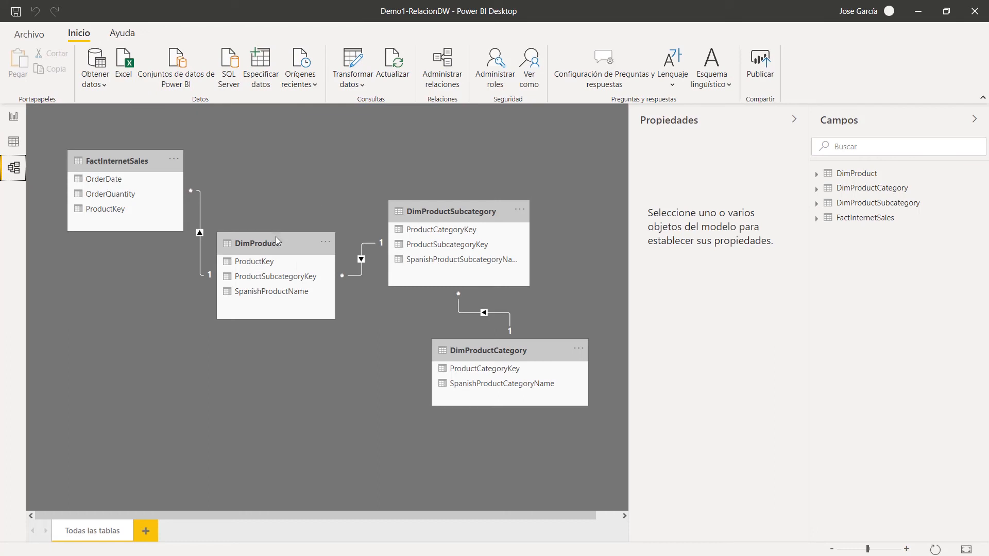
{"action": "left_click_drag", "start_coordinate": [277, 241], "coordinate": [279, 213]}
{"action": "left_click_drag", "start_coordinate": [123, 160], "coordinate": [116, 154]}
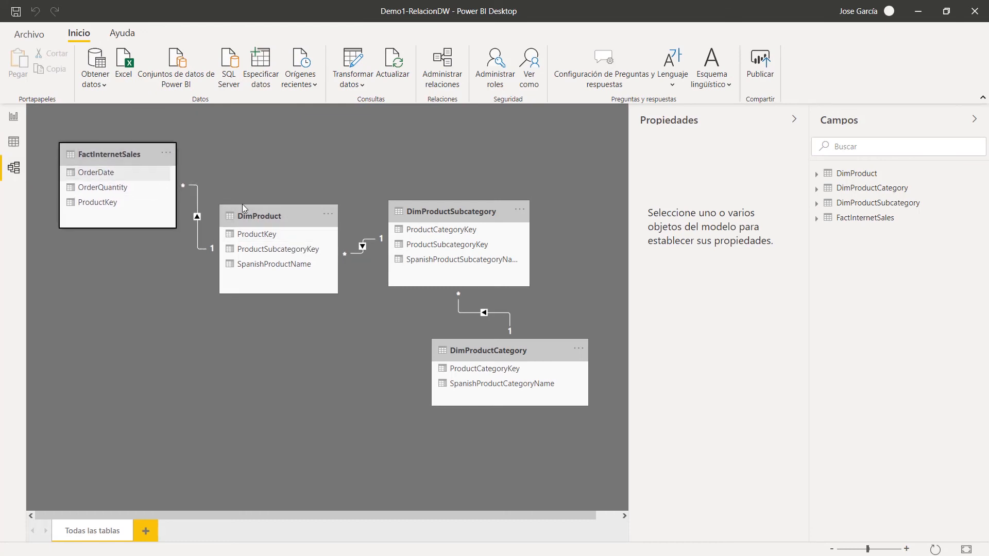
{"action": "left_click_drag", "start_coordinate": [244, 208], "coordinate": [234, 206]}
{"action": "left_click_drag", "start_coordinate": [453, 211], "coordinate": [428, 214]}
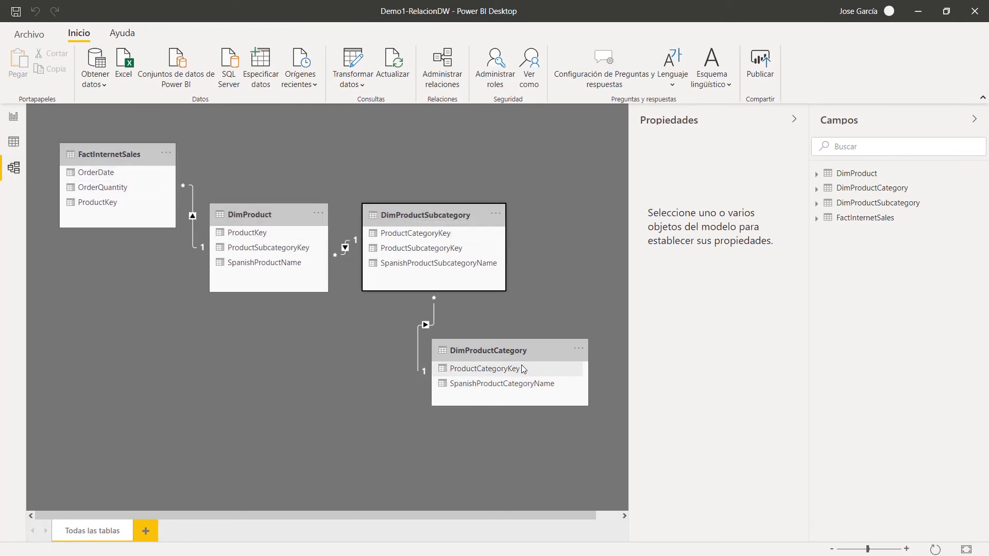
{"action": "left_click_drag", "start_coordinate": [494, 345], "coordinate": [471, 358]}
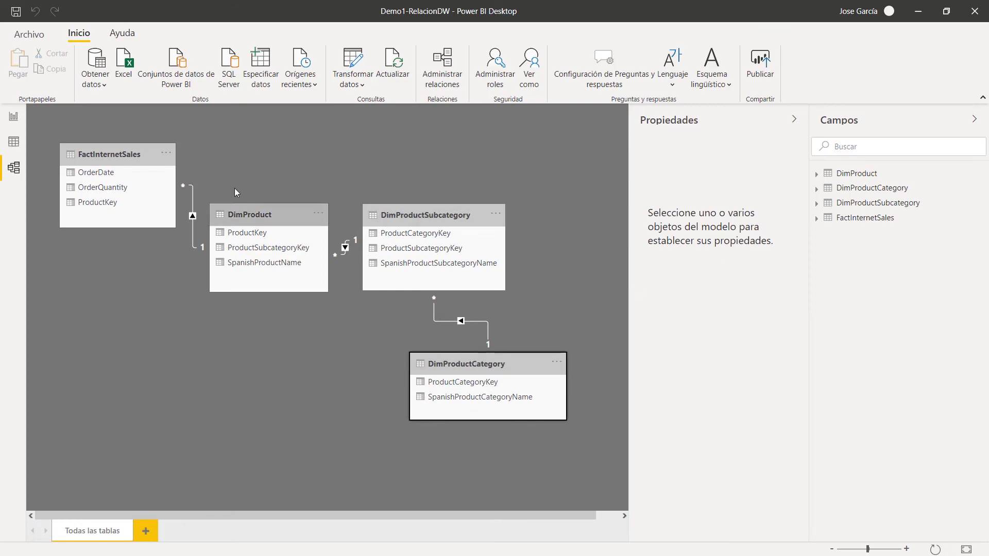
- Record a data refresh of the Demo1-RelacionDW report page with the Performance Analyzer
{"action": "left_click", "coordinate": [13, 117]}
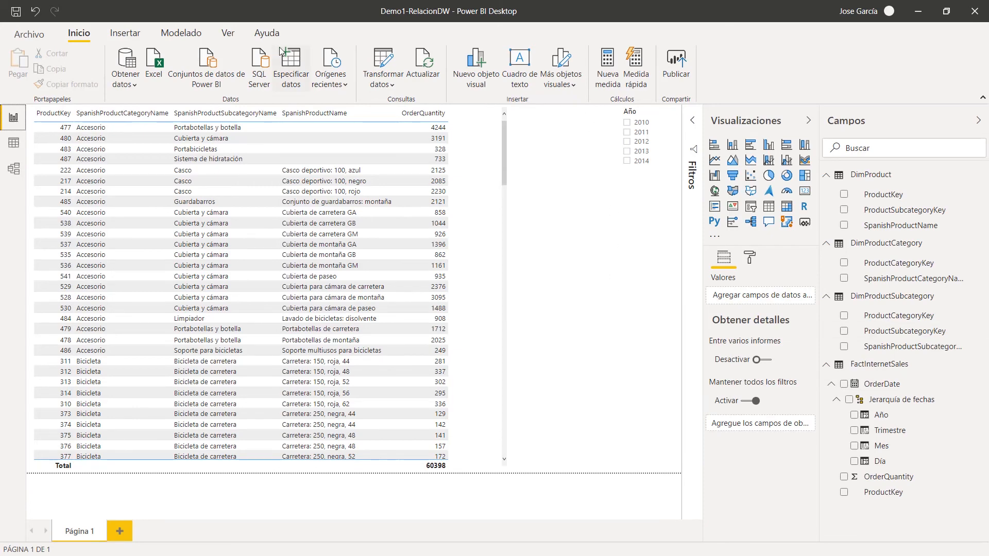
{"action": "left_click", "coordinate": [227, 33]}
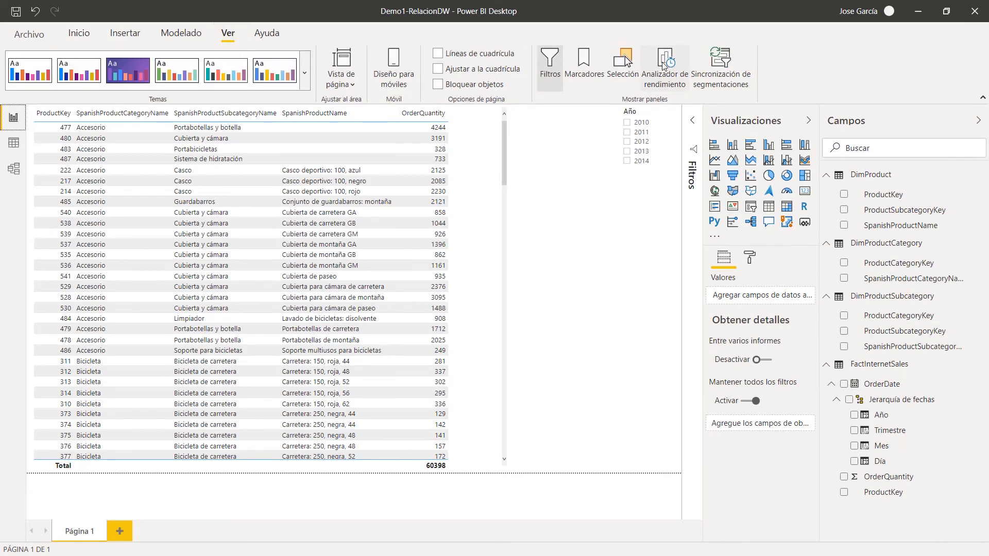
{"action": "left_click", "coordinate": [664, 65]}
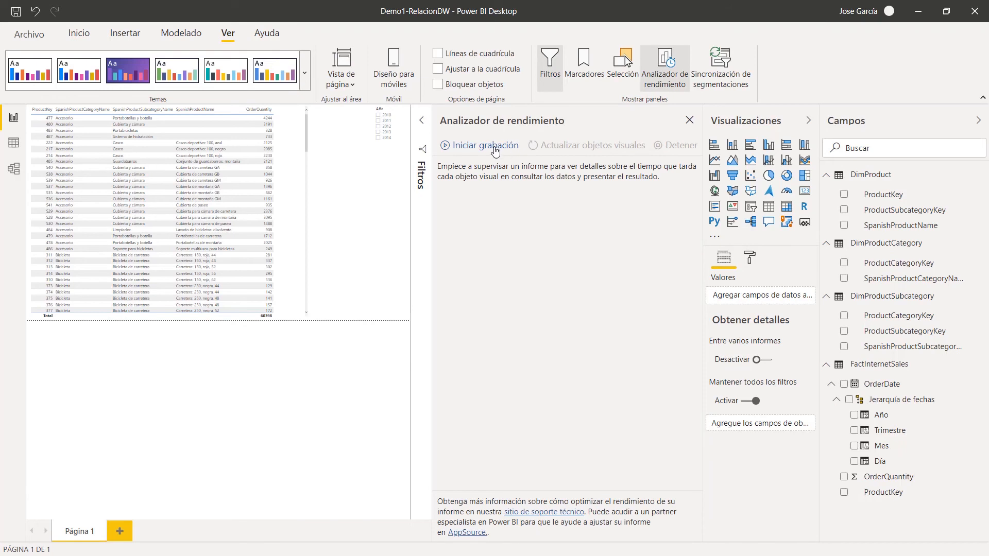
{"action": "left_click", "coordinate": [496, 151]}
{"action": "left_click", "coordinate": [81, 34]}
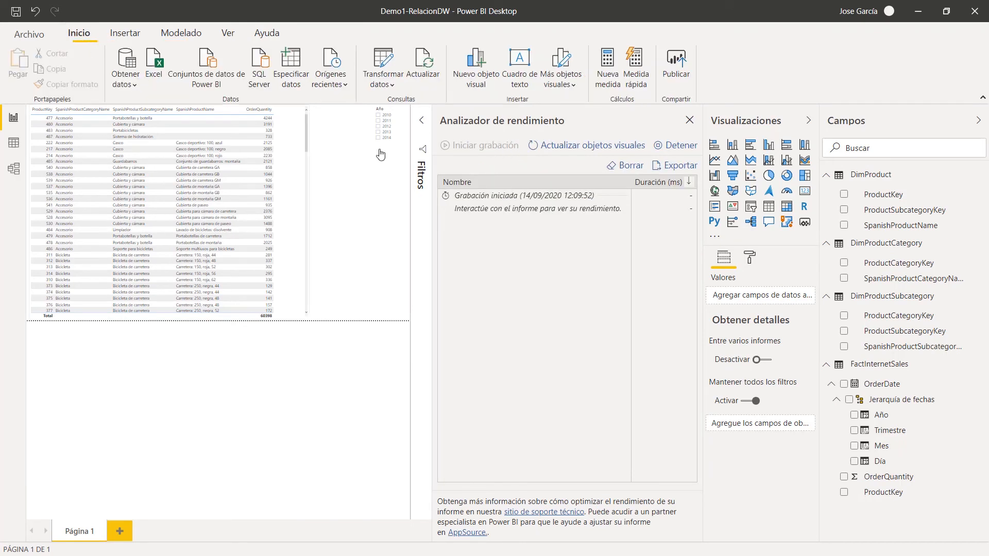
{"action": "left_click", "coordinate": [418, 60]}
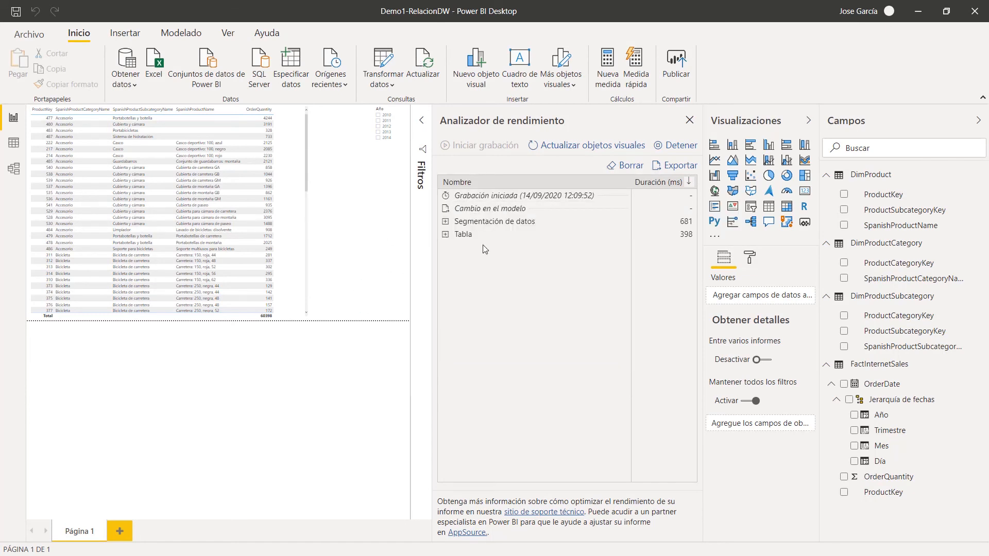
- Examine how the relational report's slicer and table durations split into DAX query, visual display and other, and collapse both entries
{"action": "left_click", "coordinate": [446, 222]}
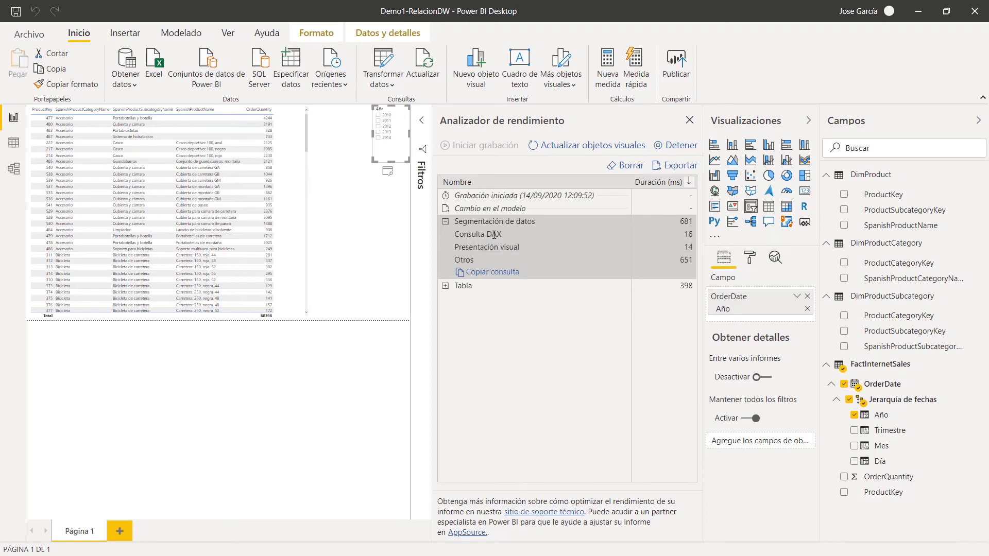
{"action": "left_click", "coordinate": [446, 286]}
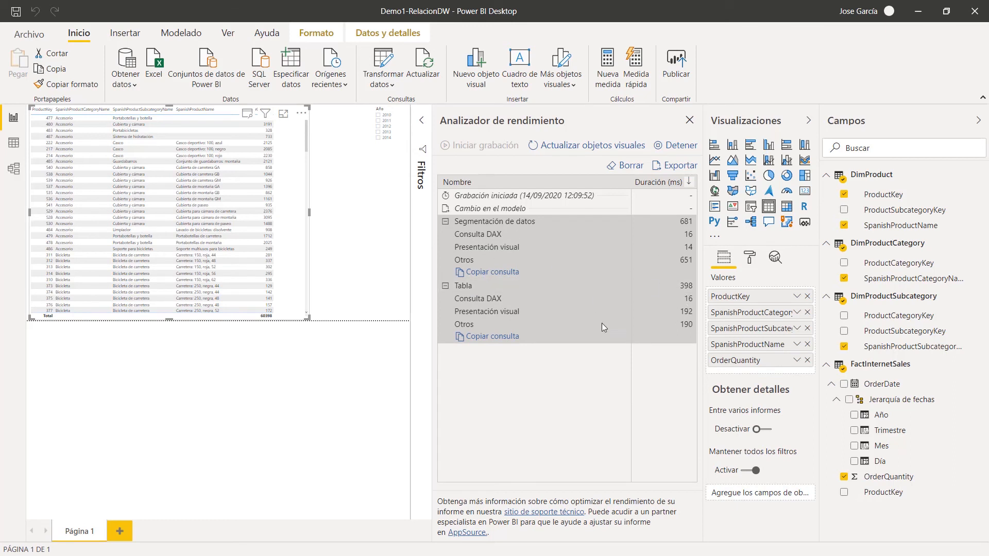
{"action": "left_click", "coordinate": [391, 150]}
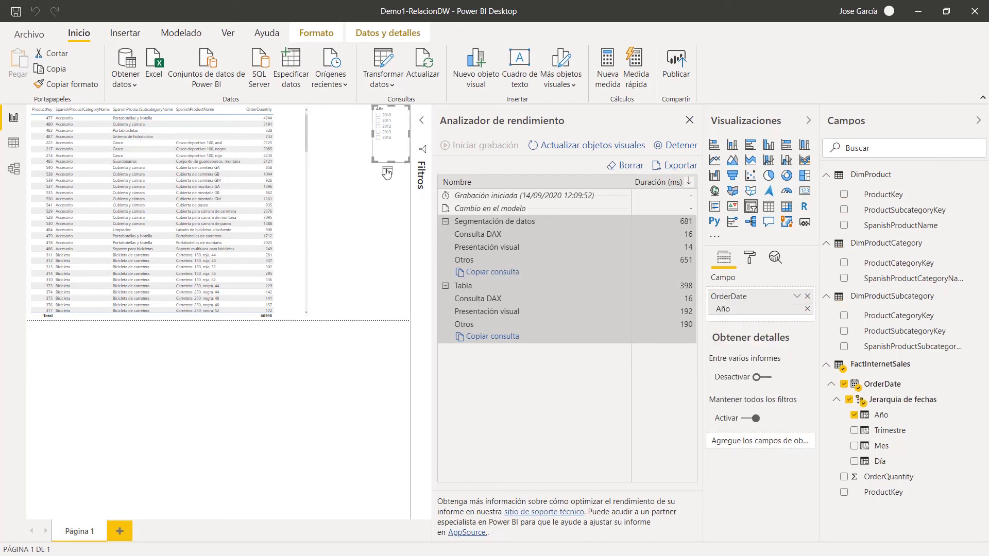
{"action": "left_click", "coordinate": [445, 221]}
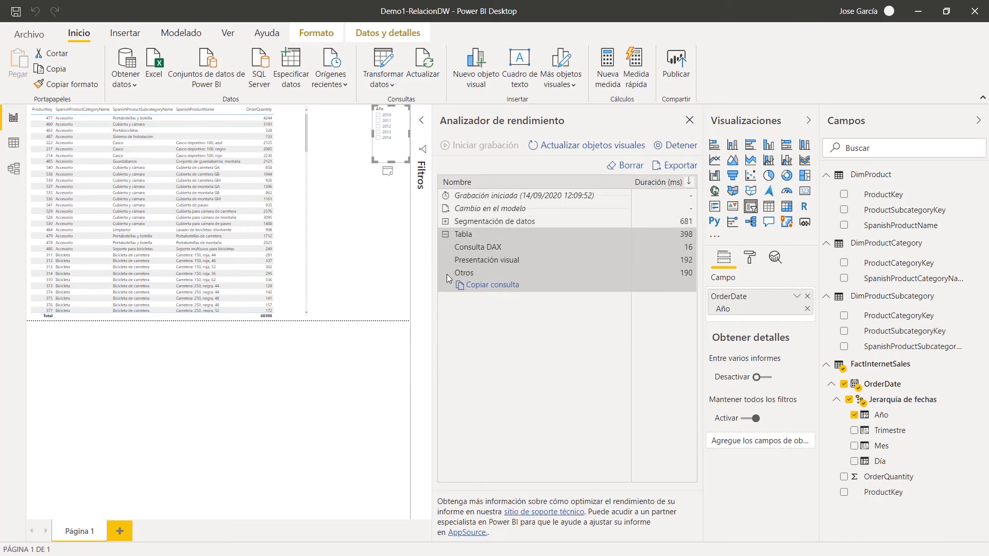
{"action": "left_click", "coordinate": [444, 234]}
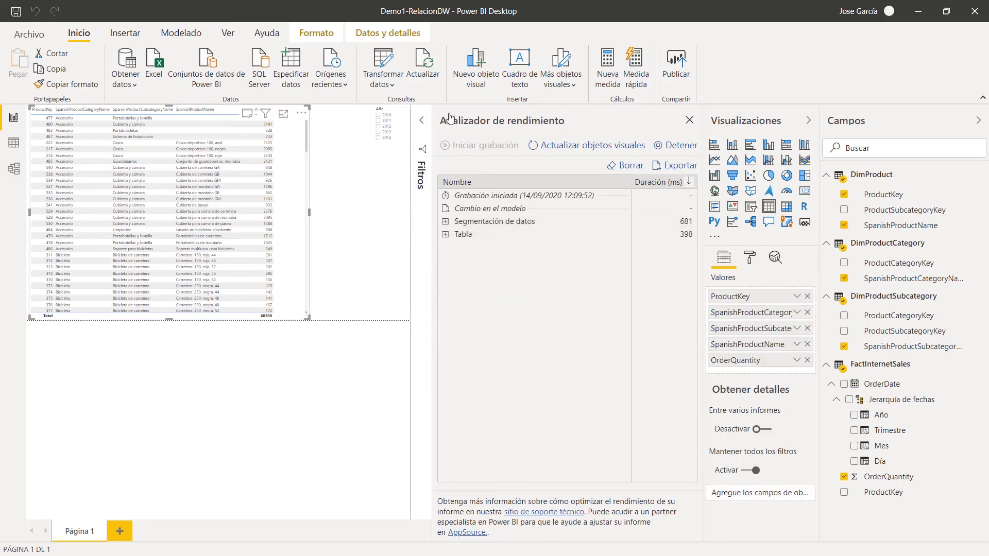
- Record two more data refreshes of the relational report and switch to the Prueba 1 presentation slide
{"action": "left_click", "coordinate": [422, 74]}
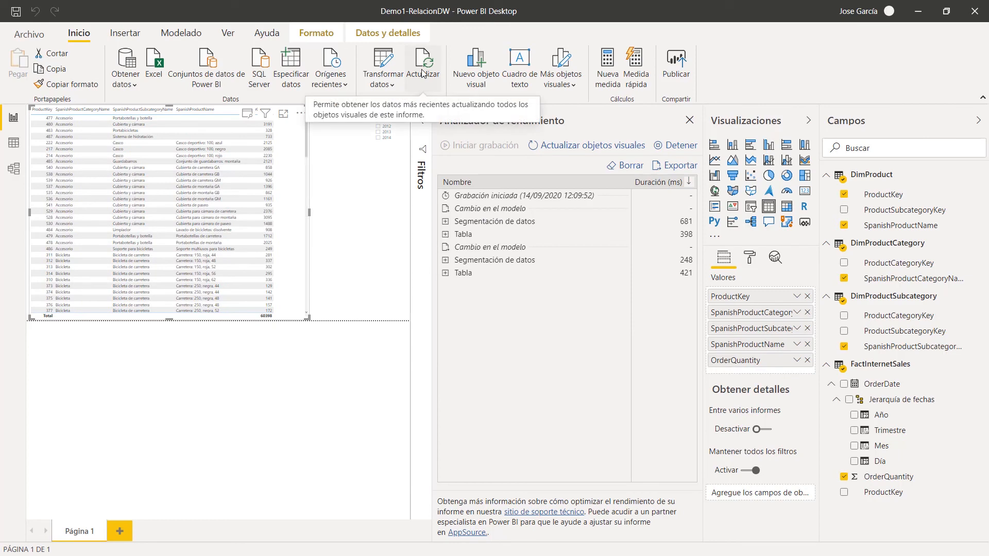
{"action": "left_click", "coordinate": [422, 73]}
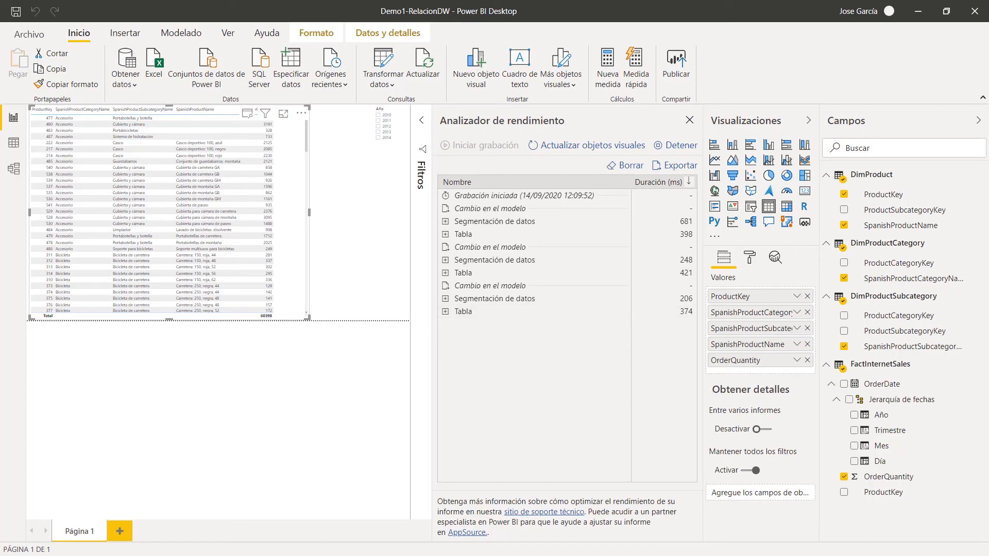
{"action": "key", "text": "alt+Tab"}
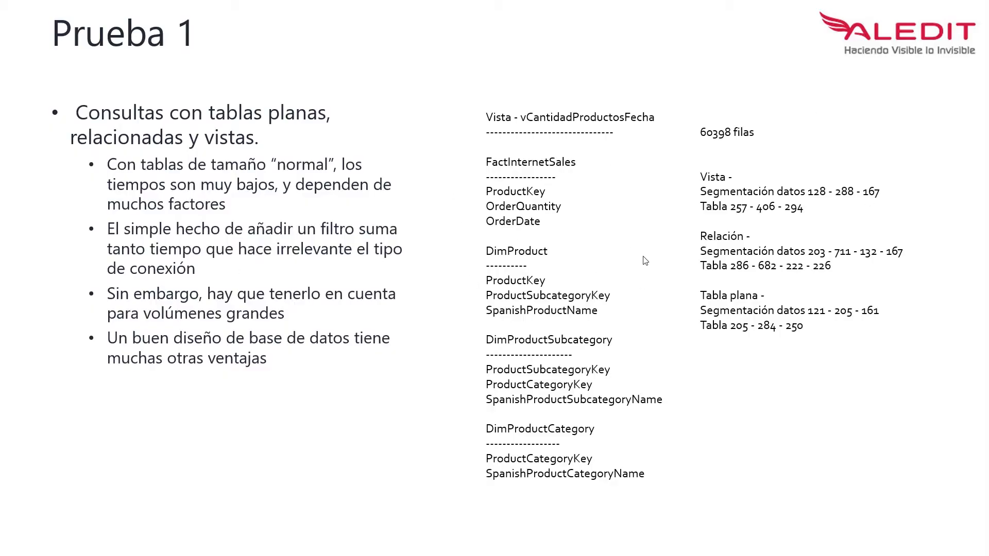
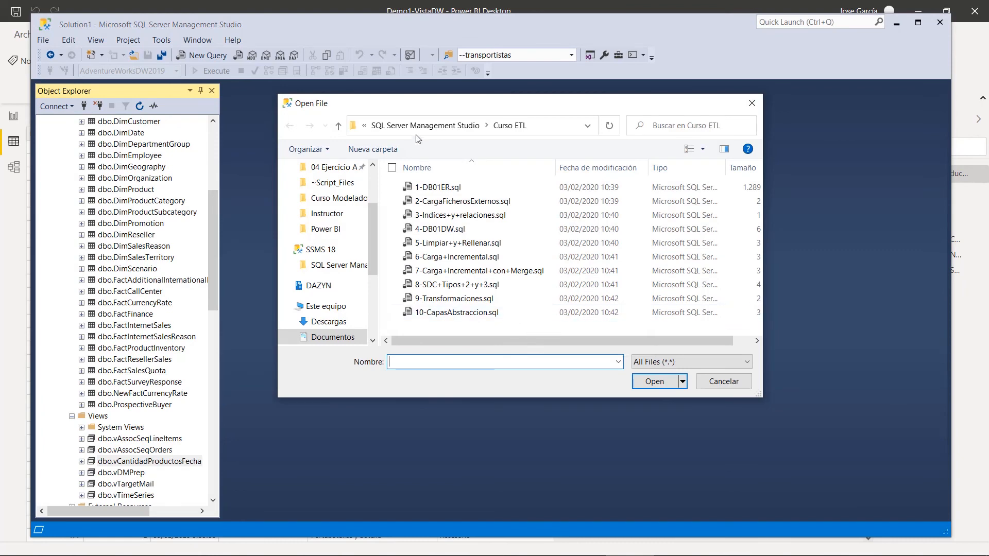
- In SQL Server Management Studio, open vCantidadProductosFecha.sql from the SQL Server Management Studio folder and highlight the inner-joined tables in its FROM clause
{"action": "left_click", "coordinate": [425, 125]}
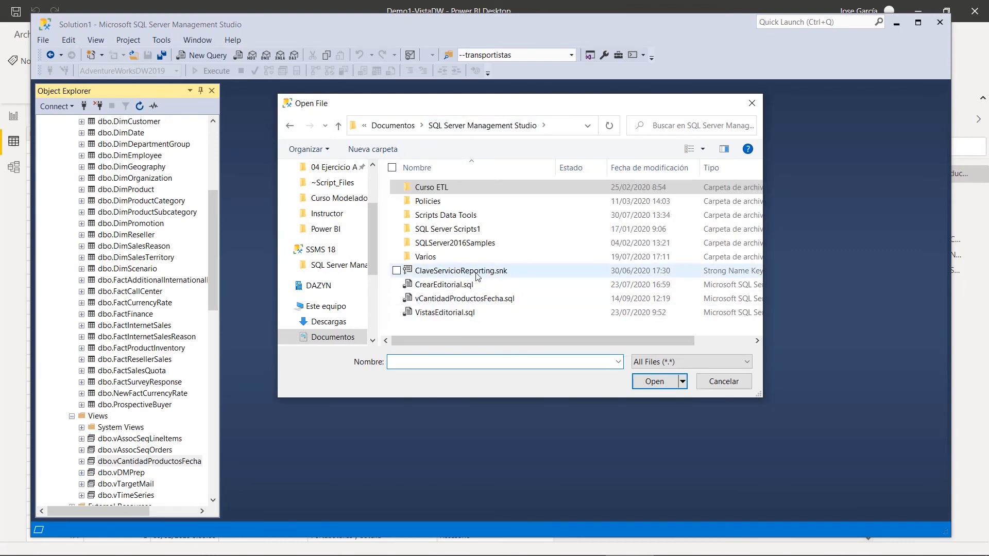
{"action": "double_click", "coordinate": [470, 300]}
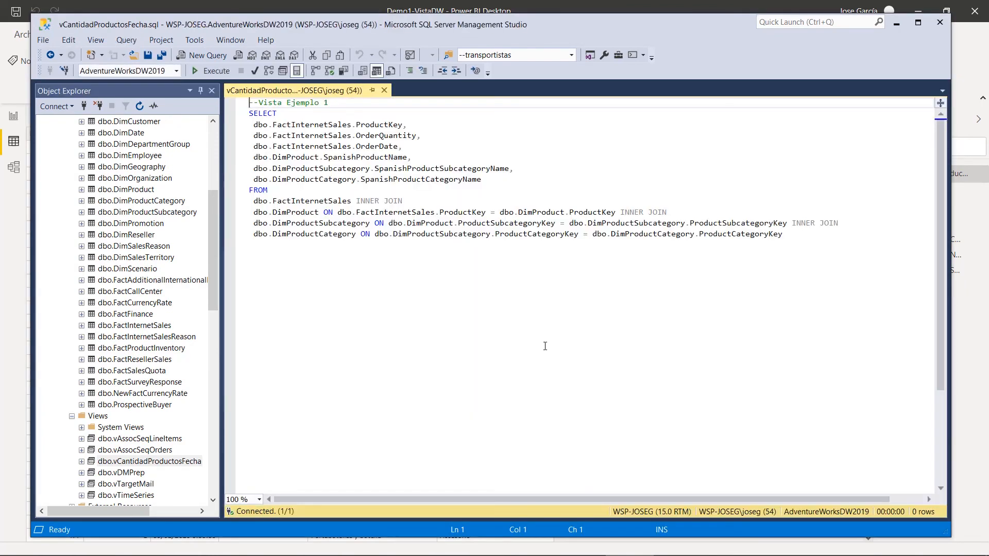
{"action": "left_click_drag", "start_coordinate": [797, 236], "coordinate": [238, 118]}
{"action": "left_click", "coordinate": [708, 188]}
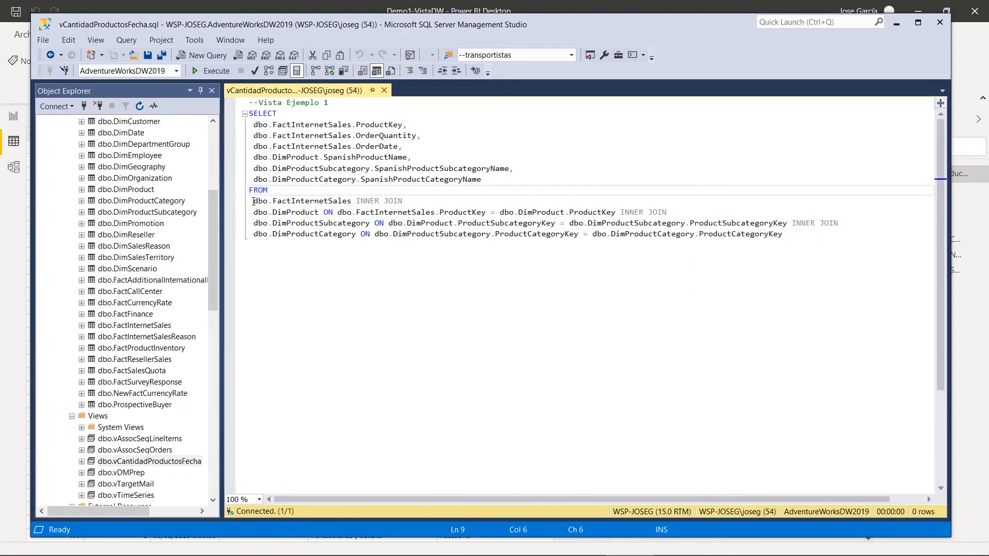
{"action": "left_click_drag", "start_coordinate": [254, 200], "coordinate": [788, 235]}
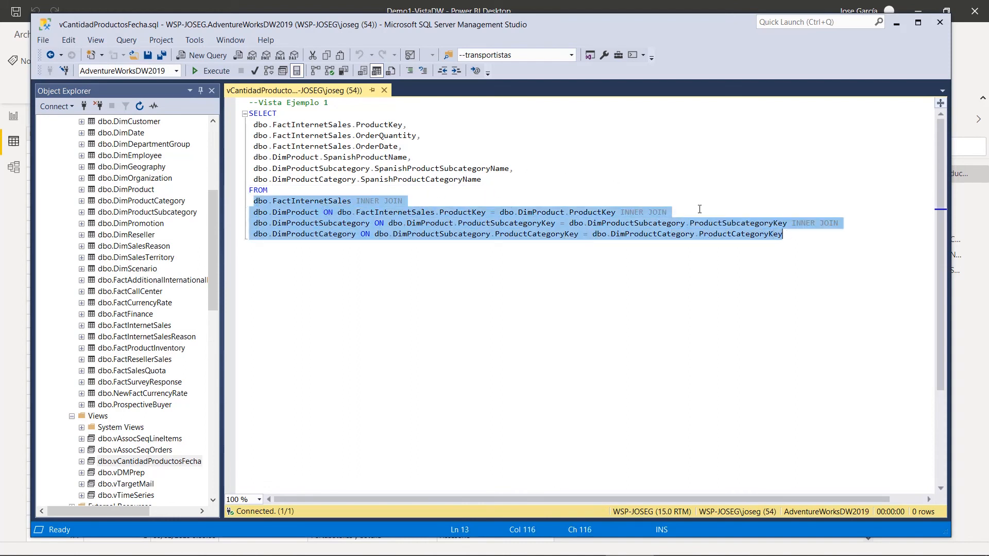
- Highlight the query's six selected columns and examine the database's tables and the dbo.vCantidadProductosFecha view in the object tree
{"action": "left_click_drag", "start_coordinate": [484, 178], "coordinate": [235, 130]}
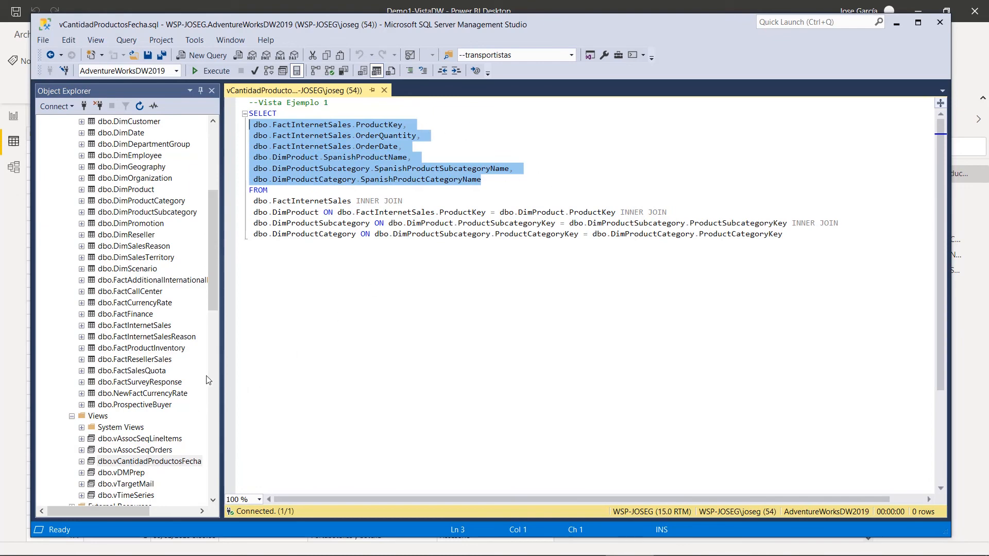
{"action": "left_click_drag", "start_coordinate": [215, 282], "coordinate": [214, 328]}
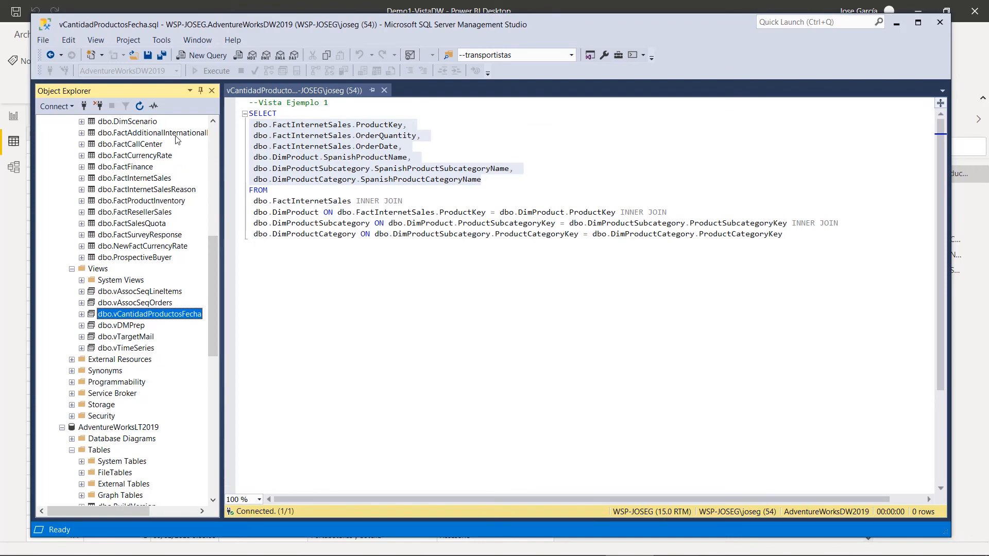
{"action": "scroll", "coordinate": [123, 353], "scroll_direction": "up", "scroll_amount": 4}
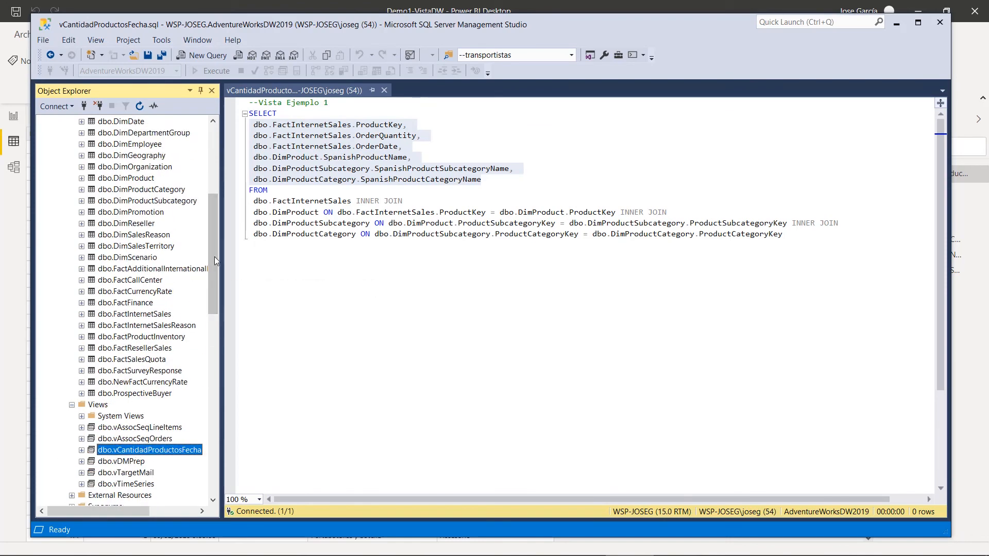
{"action": "scroll", "coordinate": [132, 451], "scroll_direction": "up", "scroll_amount": 2}
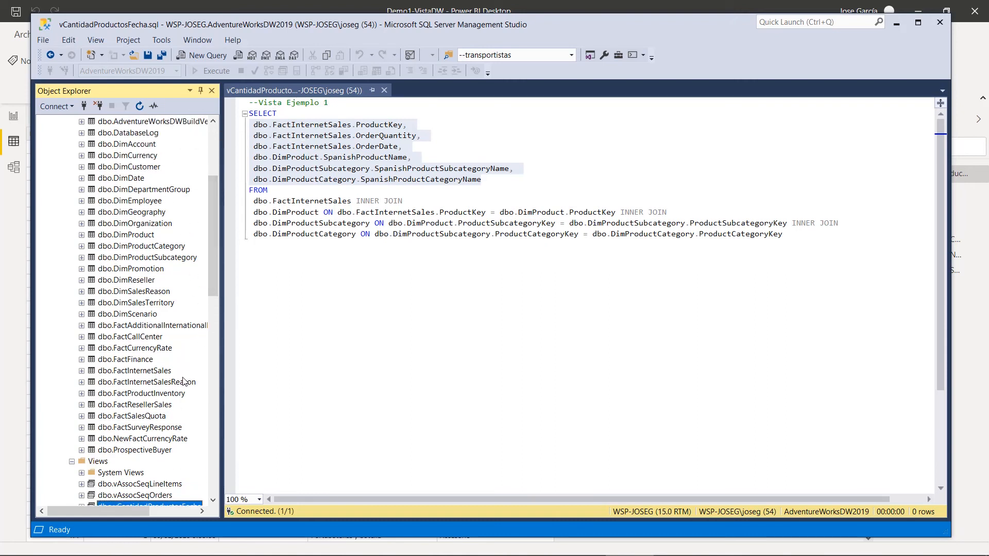
{"action": "left_click_drag", "start_coordinate": [213, 248], "coordinate": [209, 220]}
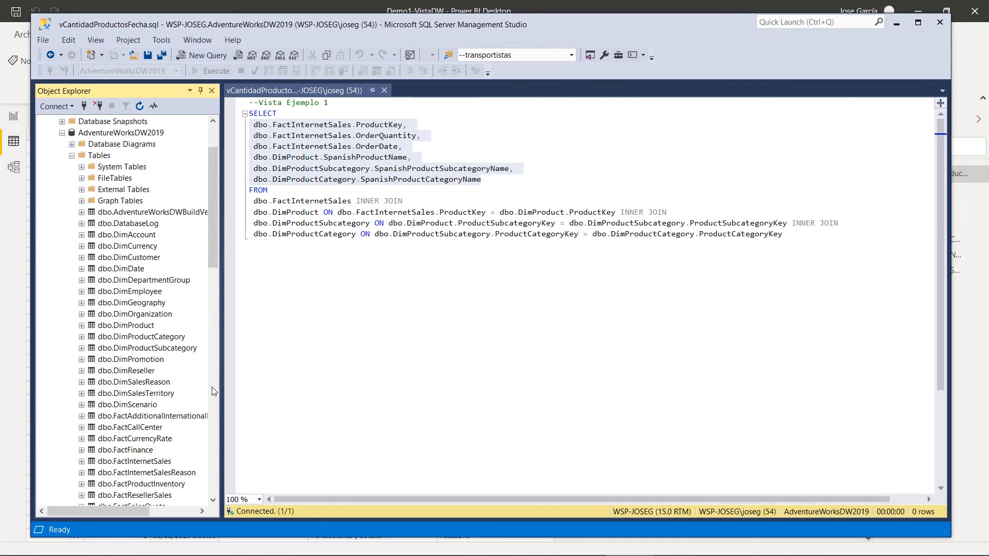
{"action": "left_click_drag", "start_coordinate": [214, 254], "coordinate": [216, 293]}
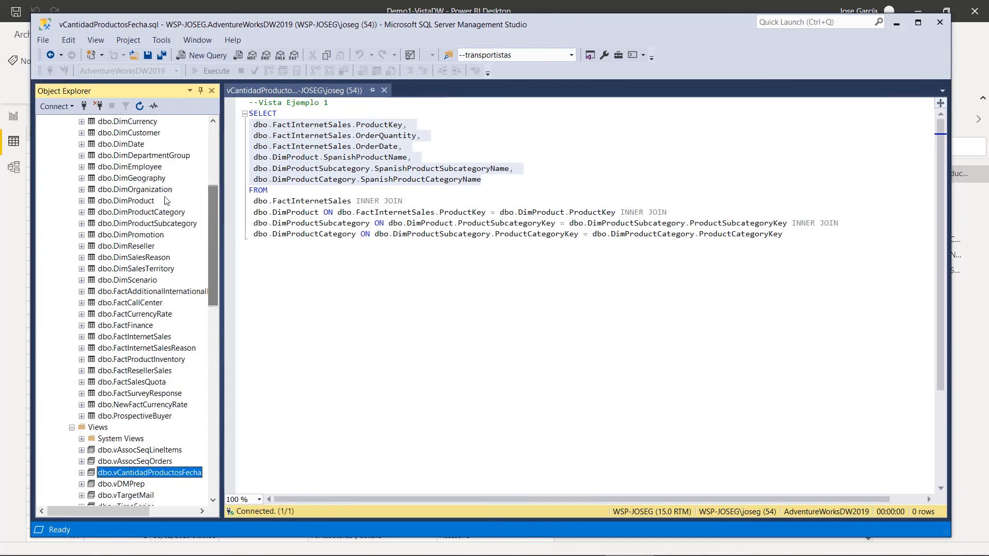
{"action": "scroll", "coordinate": [195, 340], "scroll_direction": "down", "scroll_amount": 2}
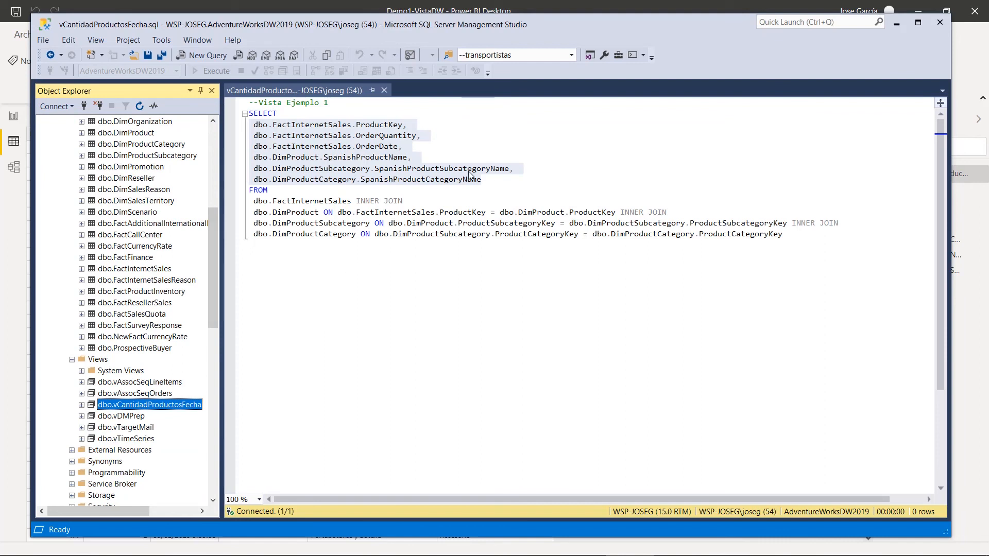
- Switch to the Demo1-VistaDW report in Power BI Desktop, show its model diagram and enlarge the vCantidadProductosFecha card to fit its full field names
{"action": "left_click", "coordinate": [896, 23]}
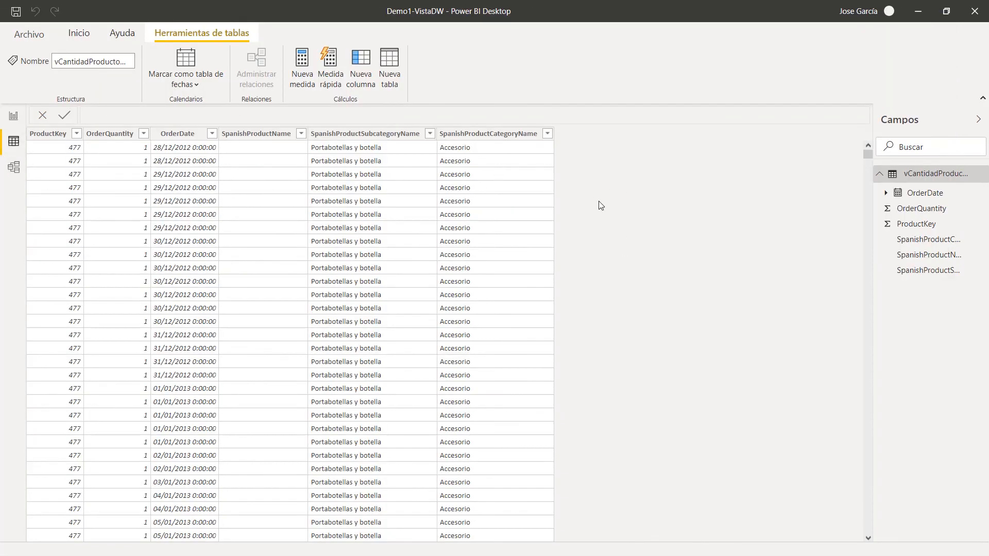
{"action": "left_click_drag", "start_coordinate": [874, 189], "coordinate": [805, 193]}
{"action": "left_click", "coordinate": [14, 168]}
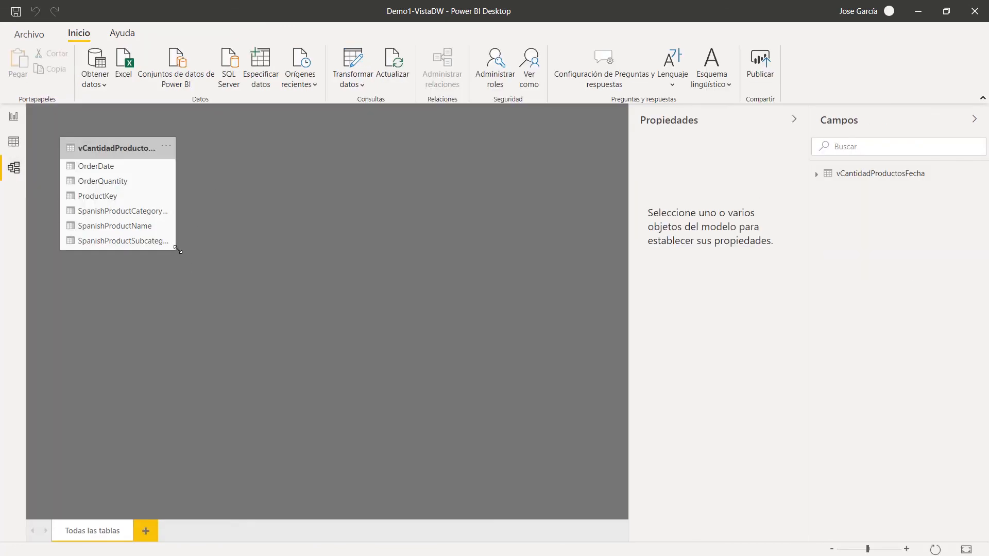
{"action": "left_click_drag", "start_coordinate": [176, 250], "coordinate": [255, 293]}
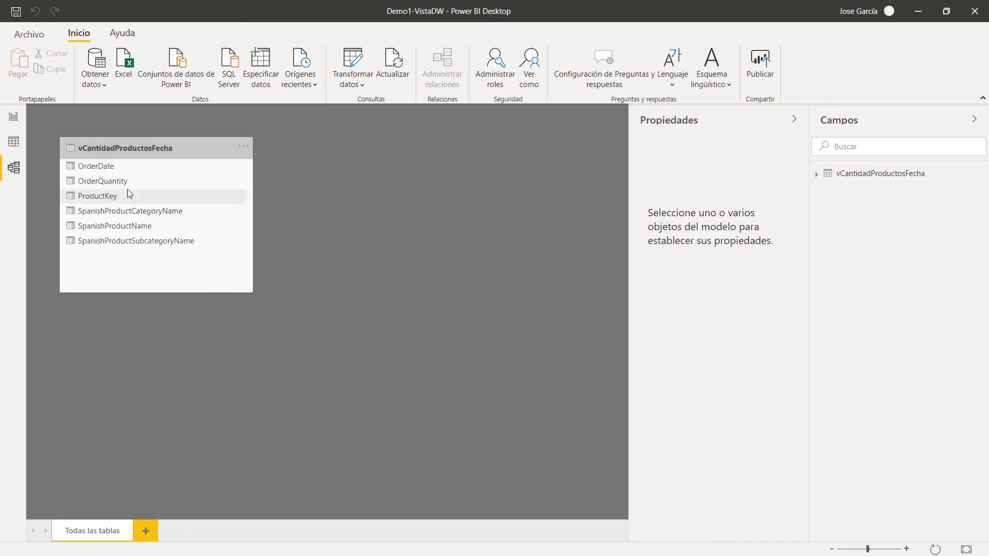
- On the report page, make ProductKey the first column of the table visual and narrow the visual closer to its columns
{"action": "left_click", "coordinate": [13, 119]}
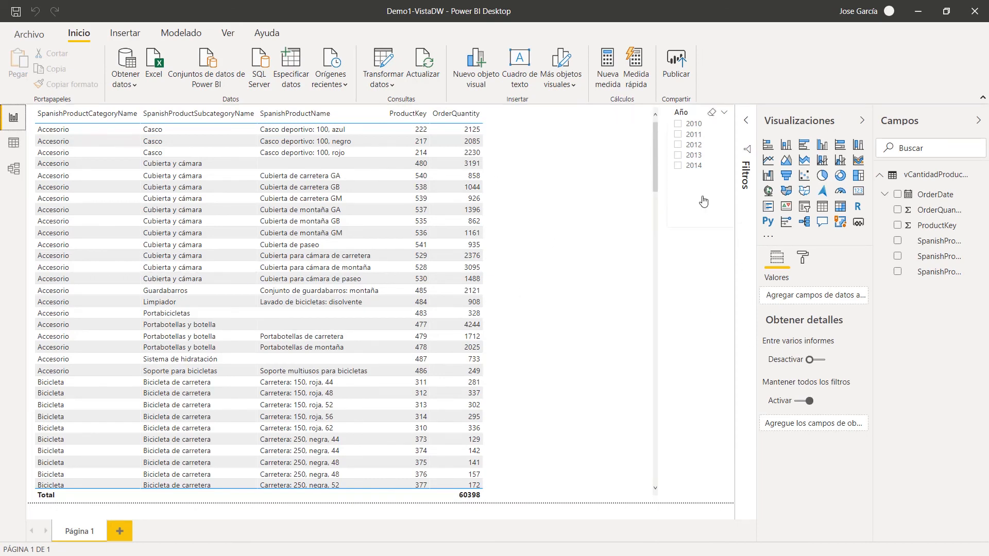
{"action": "left_click", "coordinate": [560, 344]}
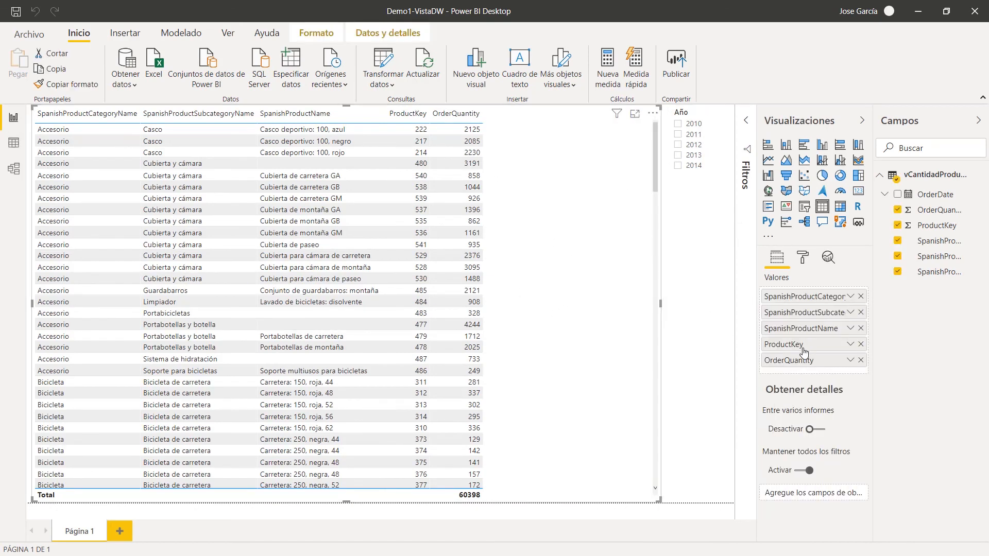
{"action": "left_click_drag", "start_coordinate": [807, 343], "coordinate": [804, 291]}
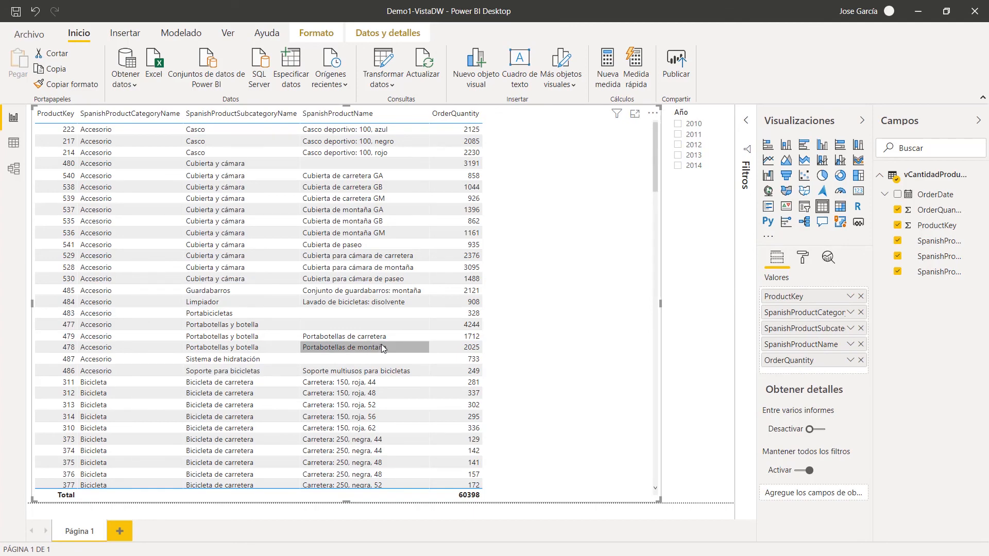
{"action": "left_click_drag", "start_coordinate": [661, 303], "coordinate": [533, 310]}
{"action": "left_click", "coordinate": [633, 304]}
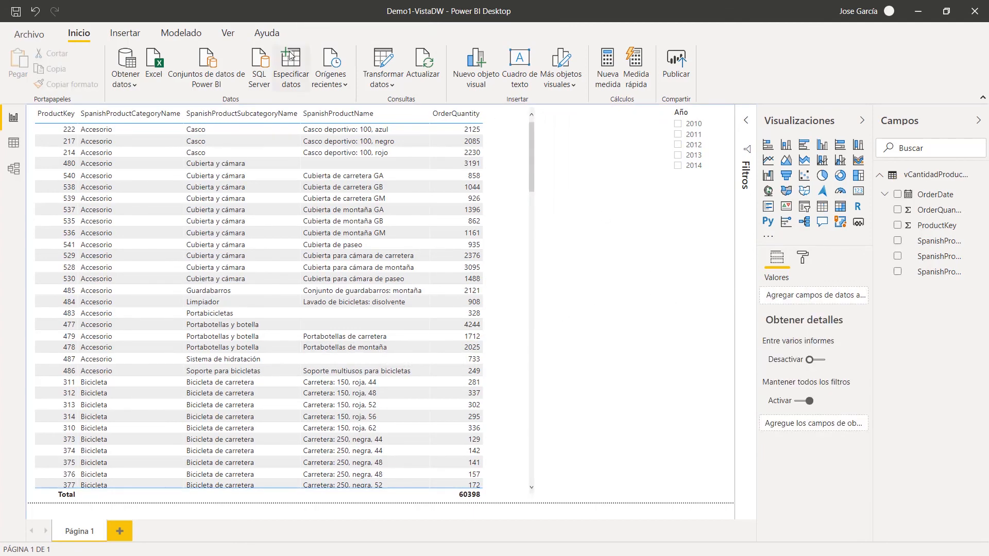
- Start a Performance Analyzer recording for the view-based report and record three data refreshes
{"action": "left_click", "coordinate": [229, 34]}
{"action": "left_click", "coordinate": [676, 66]}
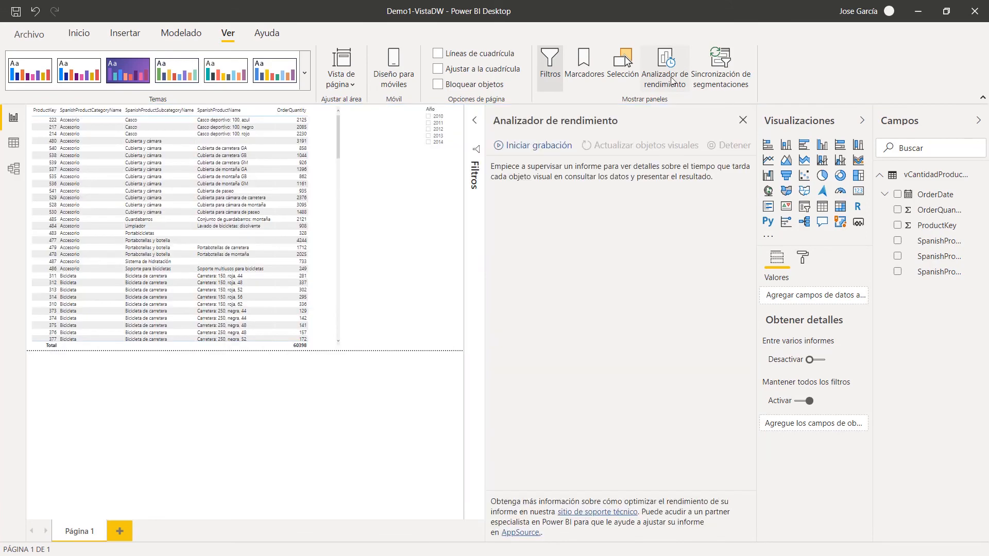
{"action": "left_click", "coordinate": [528, 146]}
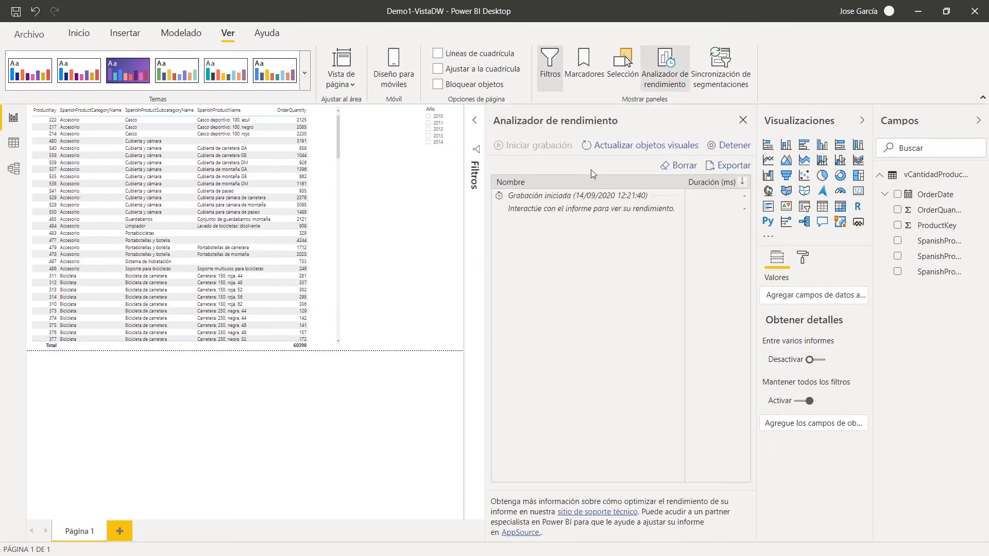
{"action": "left_click", "coordinate": [64, 39]}
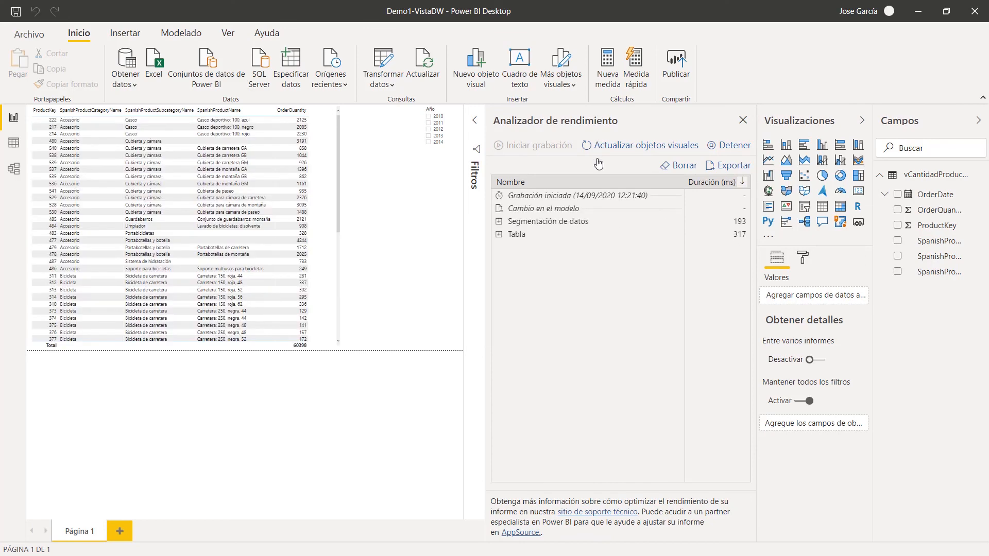
{"action": "left_click", "coordinate": [430, 72]}
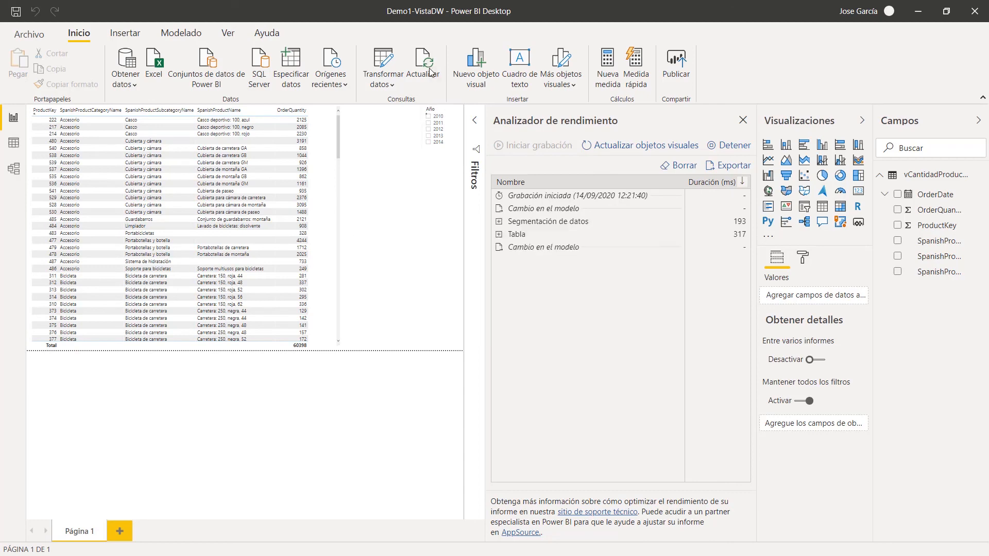
{"action": "left_click", "coordinate": [431, 72]}
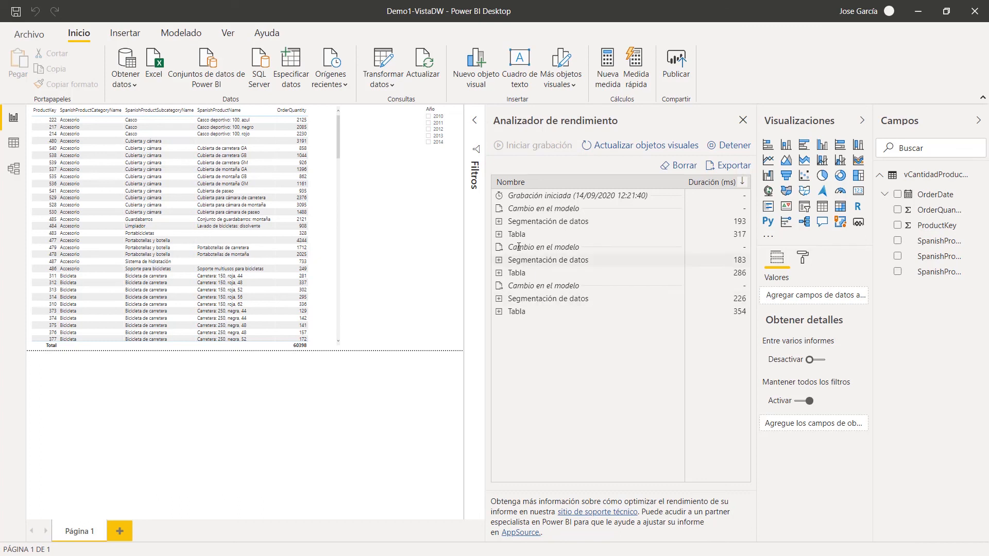
- Examine the duration breakdown of the first refresh's slicer and table and the second refresh's slicer, and collapse the entries
{"action": "left_click", "coordinate": [500, 222]}
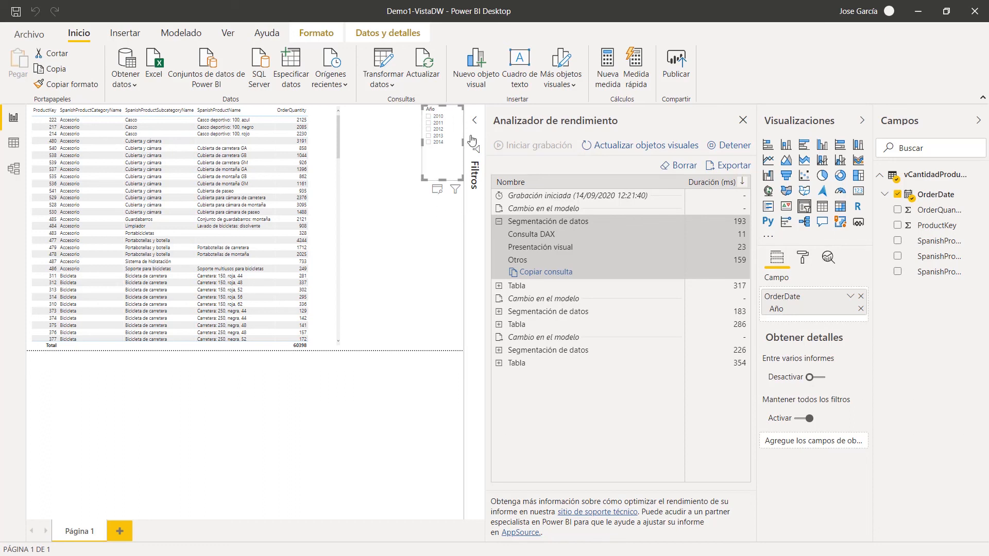
{"action": "left_click", "coordinate": [533, 289]}
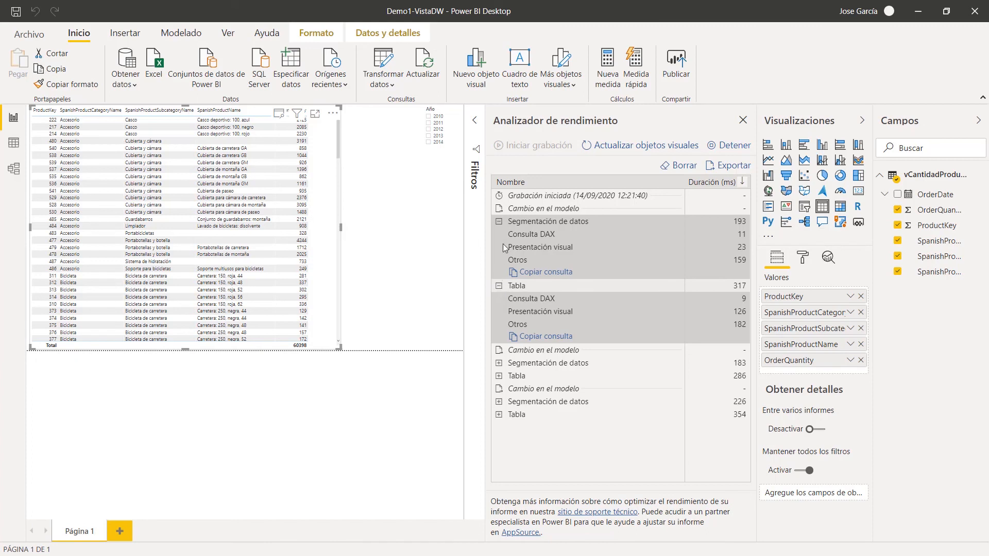
{"action": "left_click", "coordinate": [498, 287]}
{"action": "left_click", "coordinate": [499, 221]}
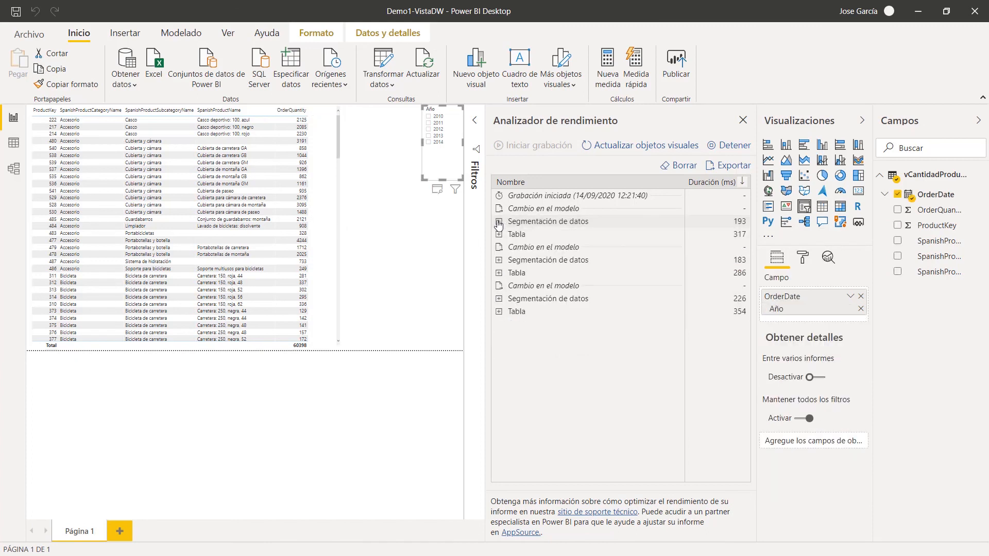
{"action": "left_click", "coordinate": [529, 263]}
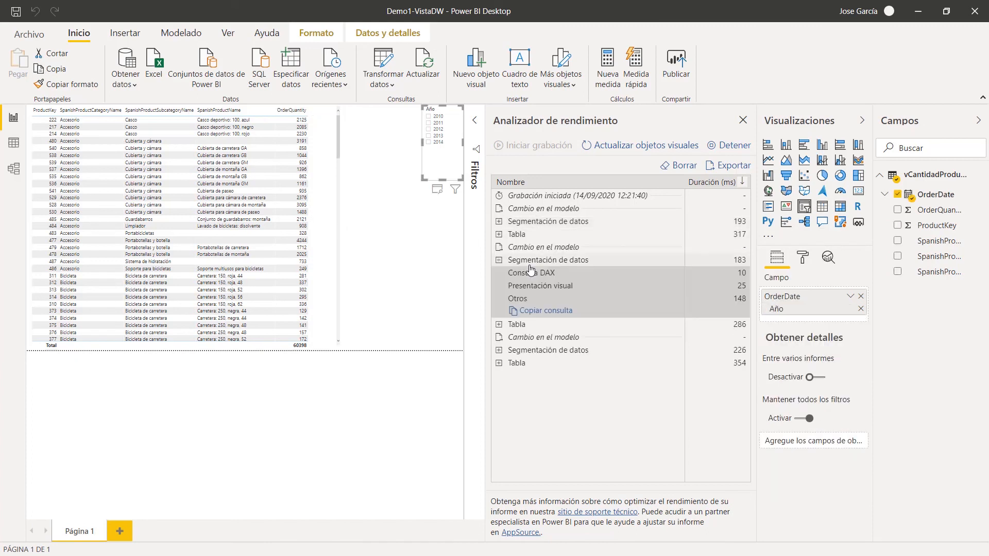
{"action": "left_click", "coordinate": [499, 260]}
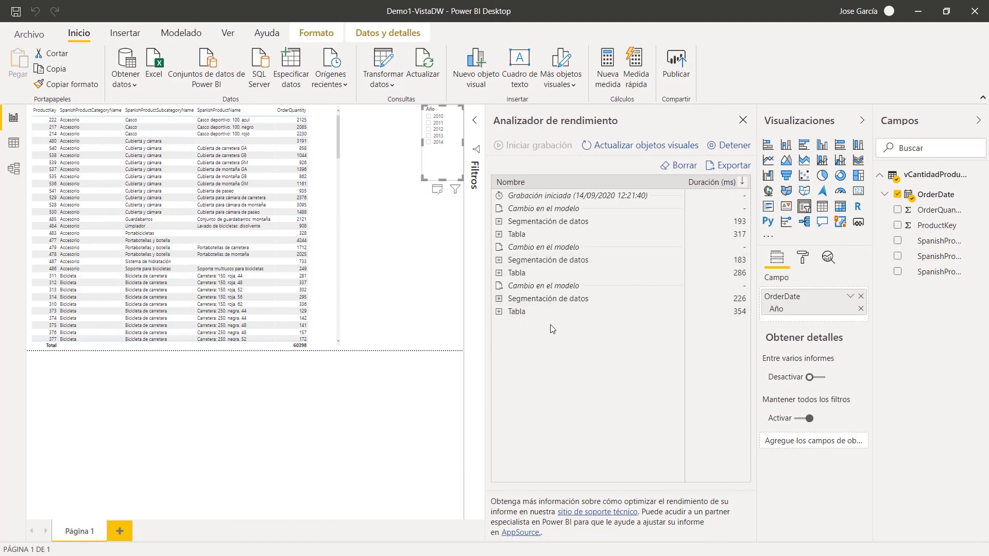
{"action": "left_click", "coordinate": [430, 318]}
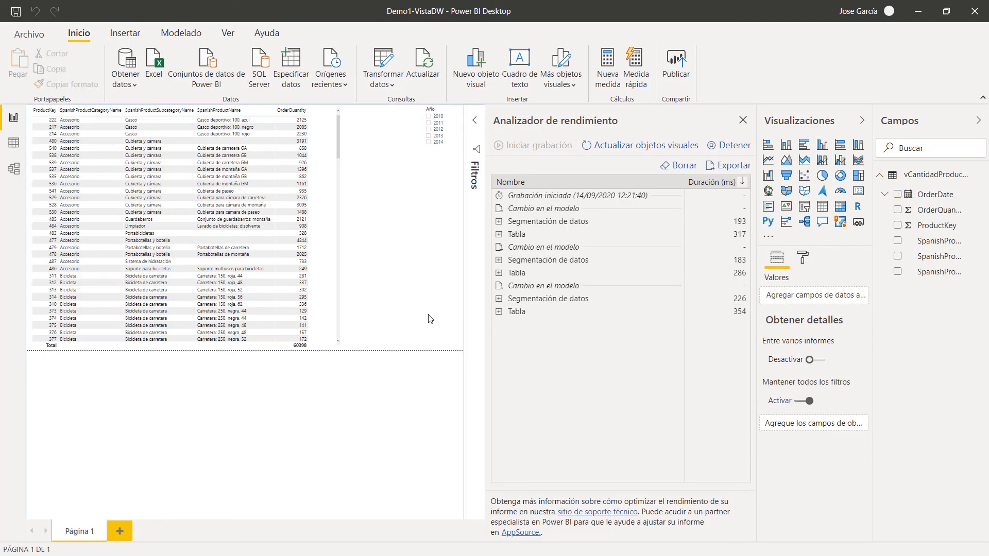